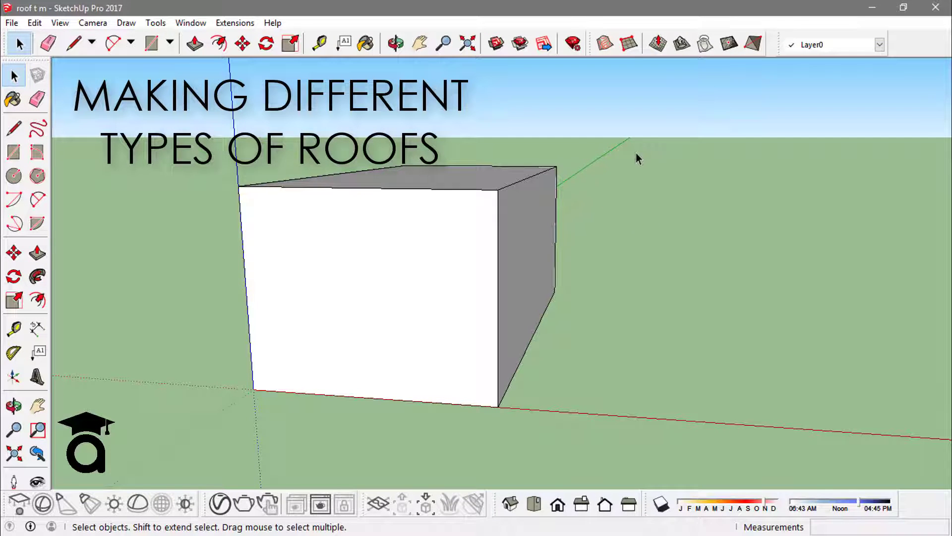
pyautogui.click(609, 276)
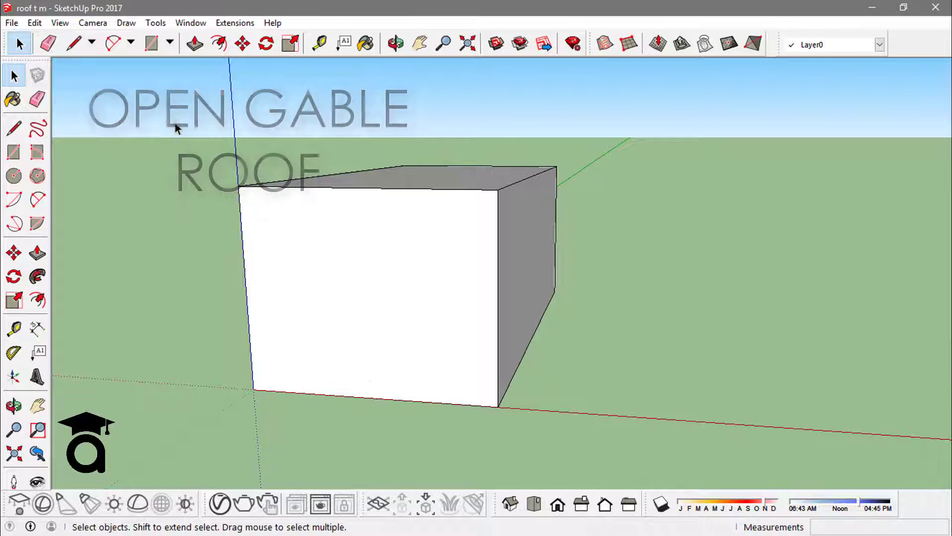
pyautogui.moveTo(175, 121); pyautogui.dragTo(625, 433)
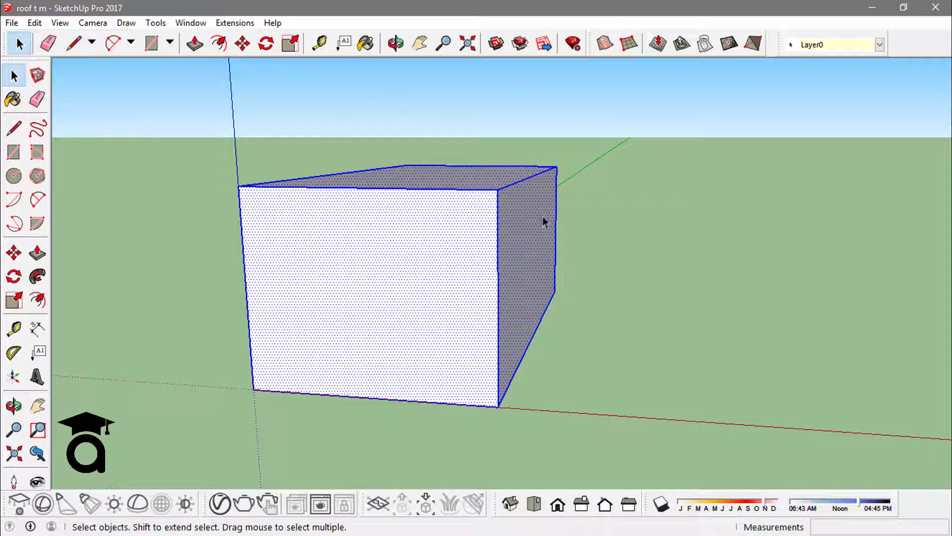
pyautogui.click(712, 192)
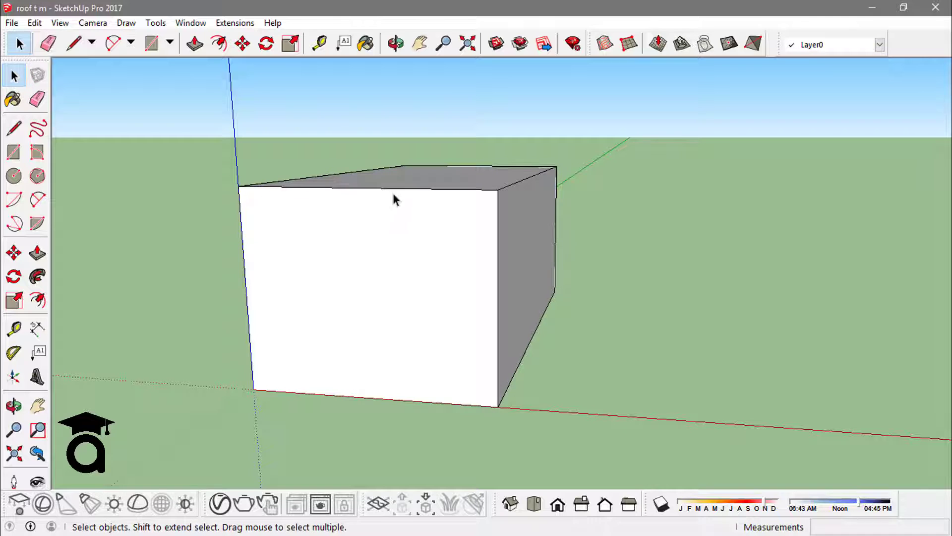
# - Draw a vertical line up from the midpoint of the box's front top edge and join its peak to both front corners
pyautogui.press('l')
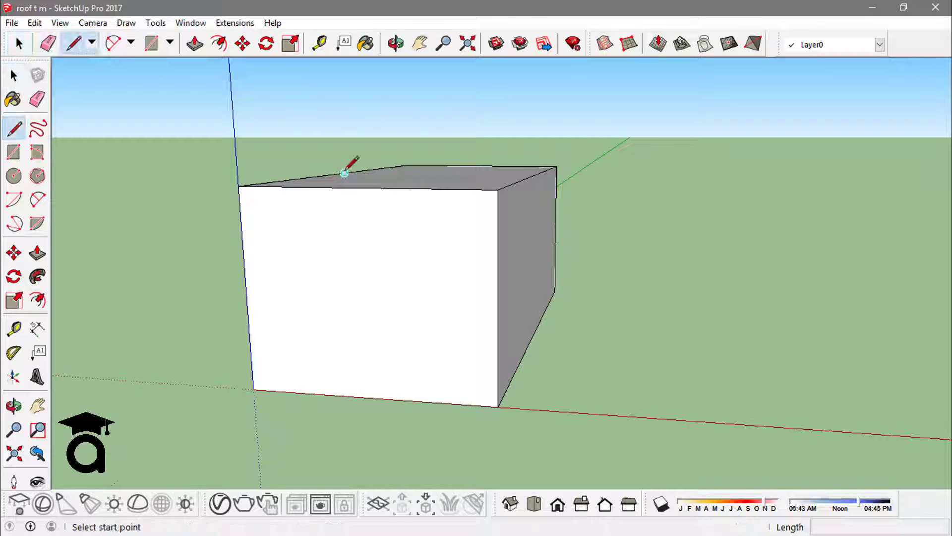
pyautogui.moveTo(351, 166)
pyautogui.mouseDown(button='middle')
pyautogui.moveTo(365, 216)
pyautogui.moveTo(395, 232)
pyautogui.moveTo(416, 222)
pyautogui.moveTo(348, 206)
pyautogui.mouseUp(button='middle')
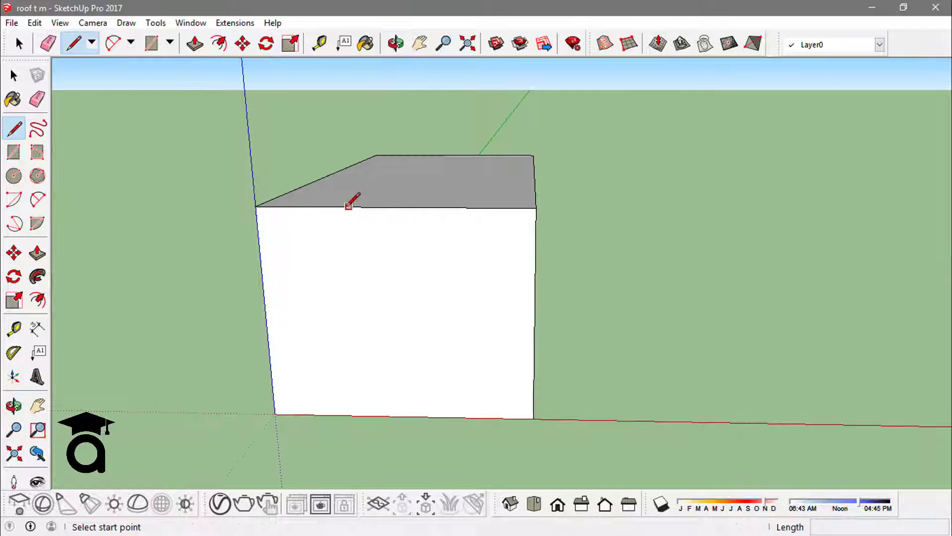
pyautogui.click(395, 206)
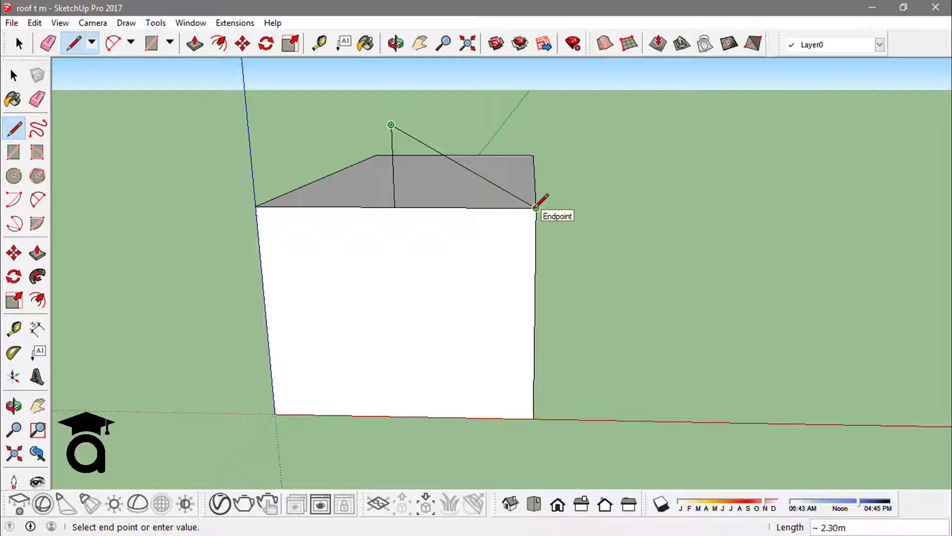
pyautogui.click(536, 207)
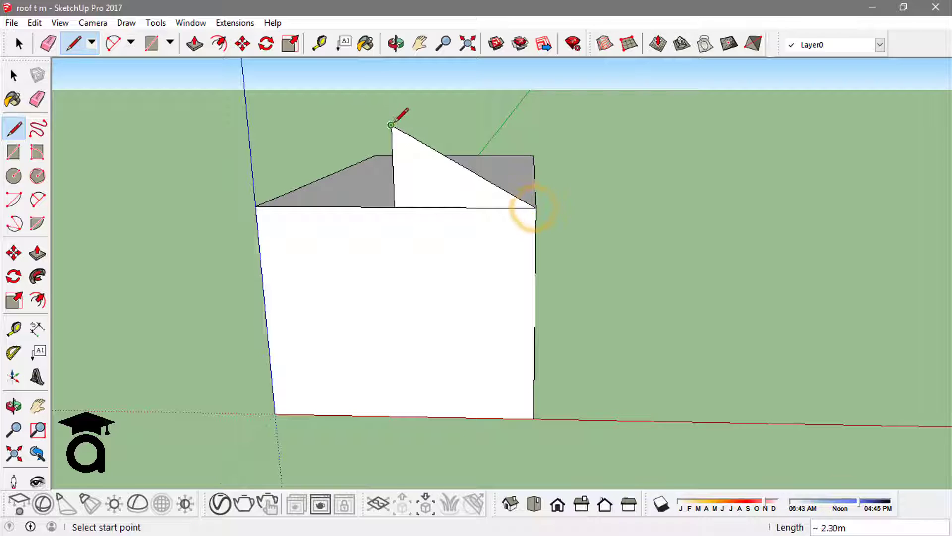
pyautogui.click(391, 124)
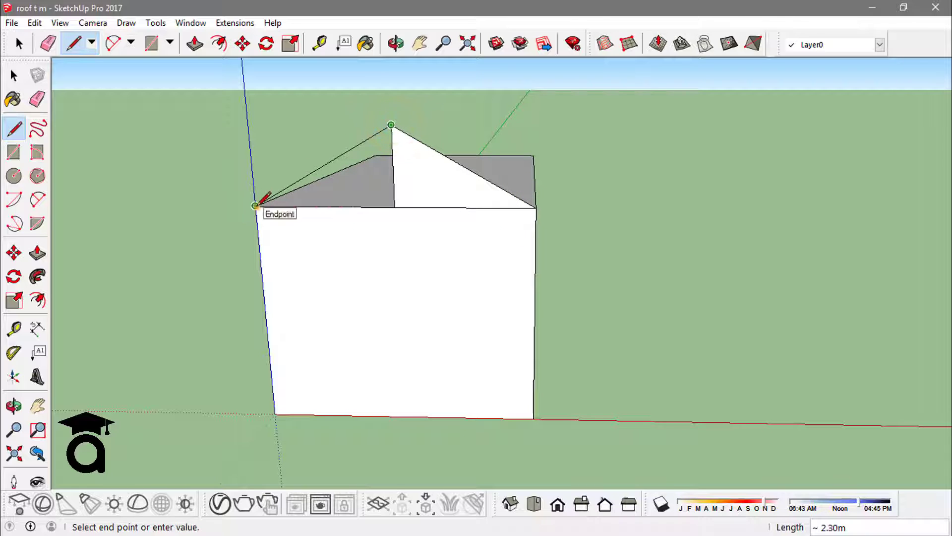
pyautogui.click(254, 205)
pyautogui.press('space')
pyautogui.moveTo(417, 156); pyautogui.dragTo(370, 133, button='middle')
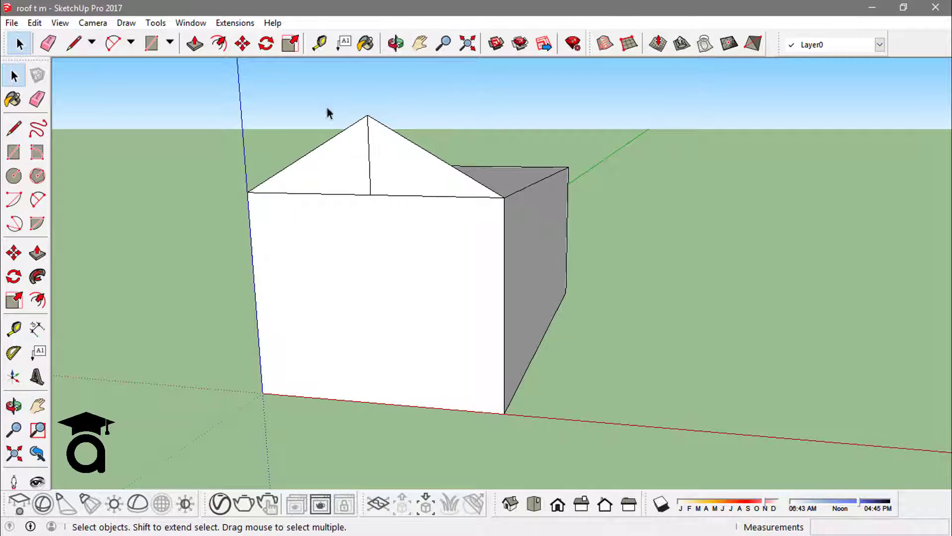
# - Erase the vertical centre line dividing the front gable triangle
pyautogui.press('e')
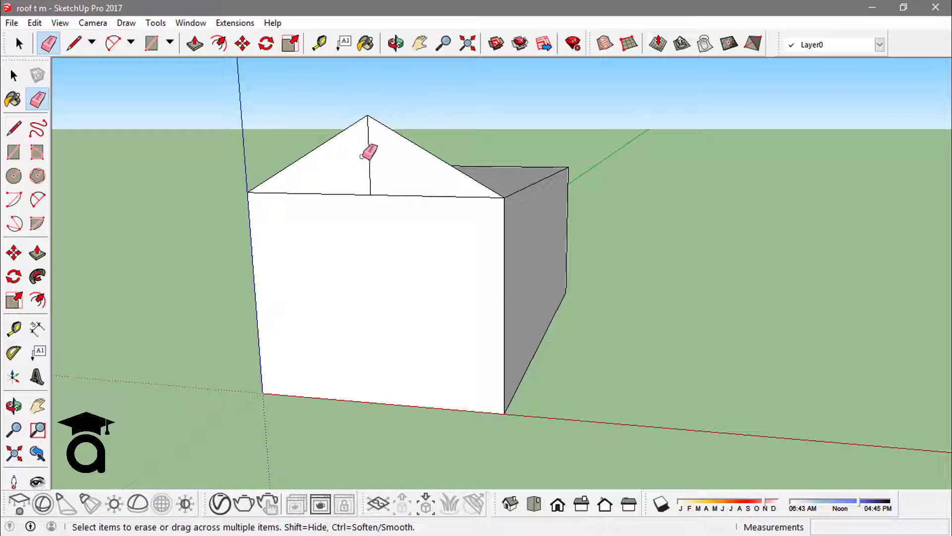
pyautogui.click(368, 155)
pyautogui.press('space')
# - Extrude the gable triangle 8.00 m along the box to its rear corner with Push/Pull
pyautogui.moveTo(504, 153)
pyautogui.mouseDown(button='middle')
pyautogui.moveTo(402, 144)
pyautogui.moveTo(449, 153)
pyautogui.mouseUp(button='middle')
pyautogui.press('p')
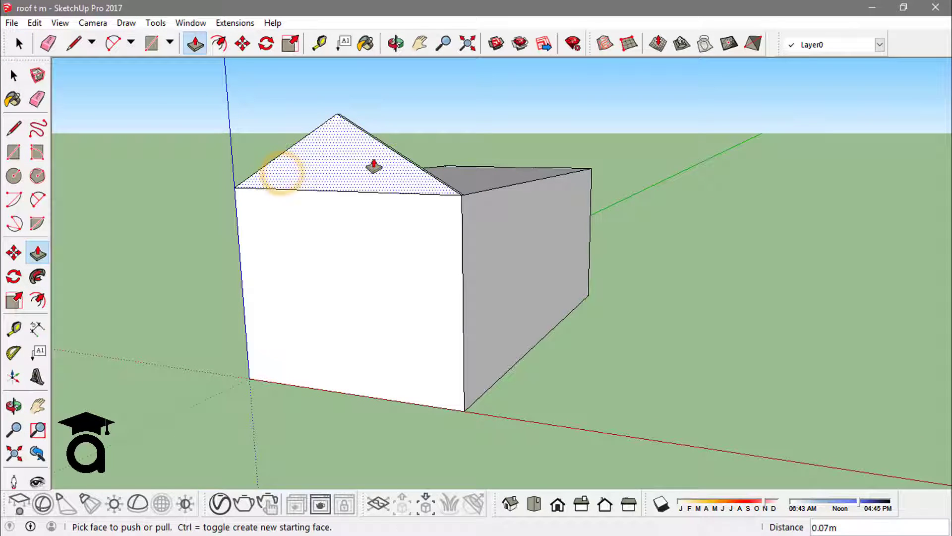
pyautogui.click(345, 170)
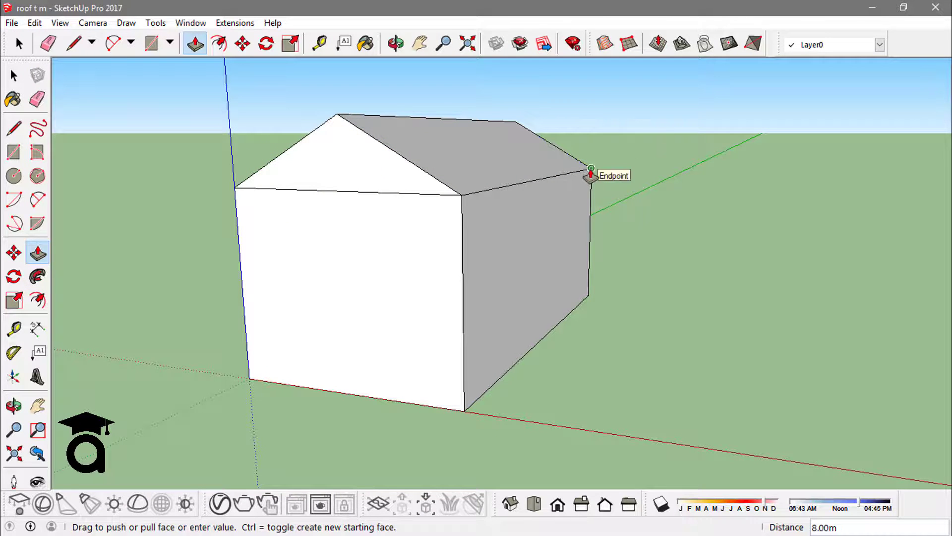
pyautogui.click(590, 173)
pyautogui.moveTo(590, 173); pyautogui.dragTo(270, 204, button='middle')
# - Offset the front gable triangle outward by about 0.16 m to outline the roof thickness
pyautogui.press('f')
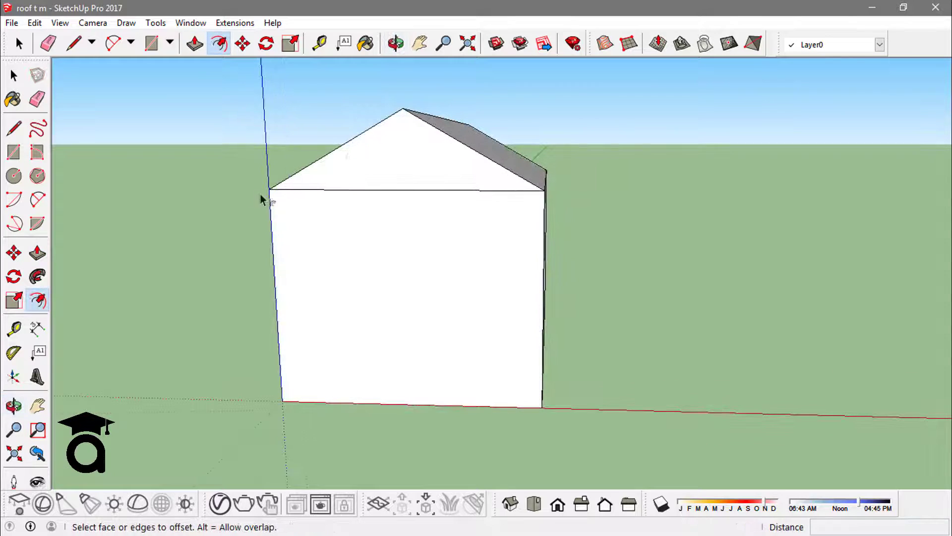
pyautogui.click(478, 189)
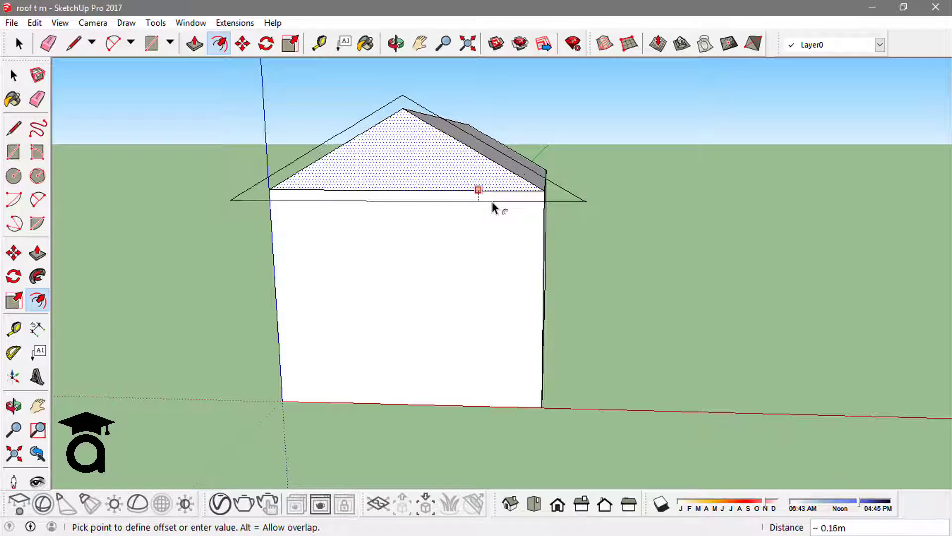
pyautogui.click(493, 208)
pyautogui.press('space')
# - Erase the lower offset line across the front wall and the horizontal edge between wall and gable
pyautogui.moveTo(518, 198); pyautogui.dragTo(449, 191, button='middle')
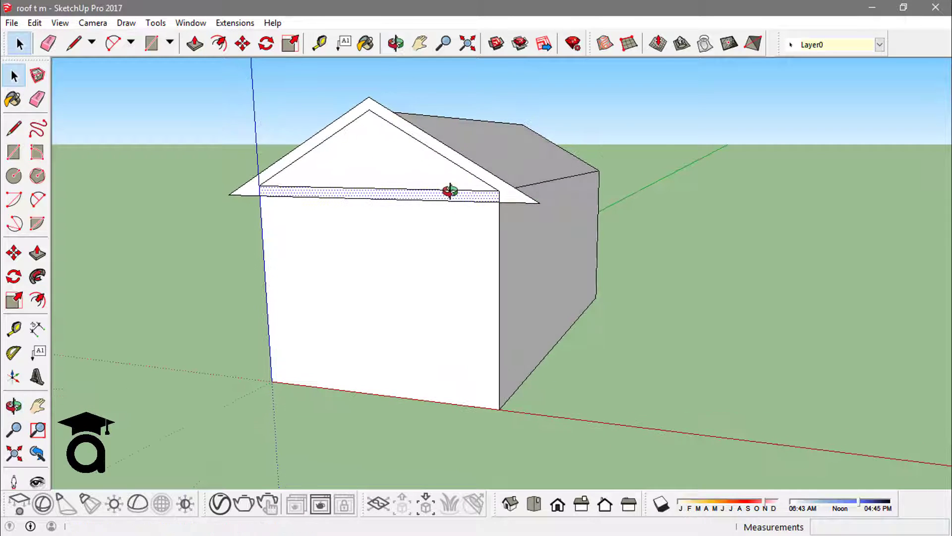
pyautogui.scroll(2, 450, 191)
pyautogui.press('r')
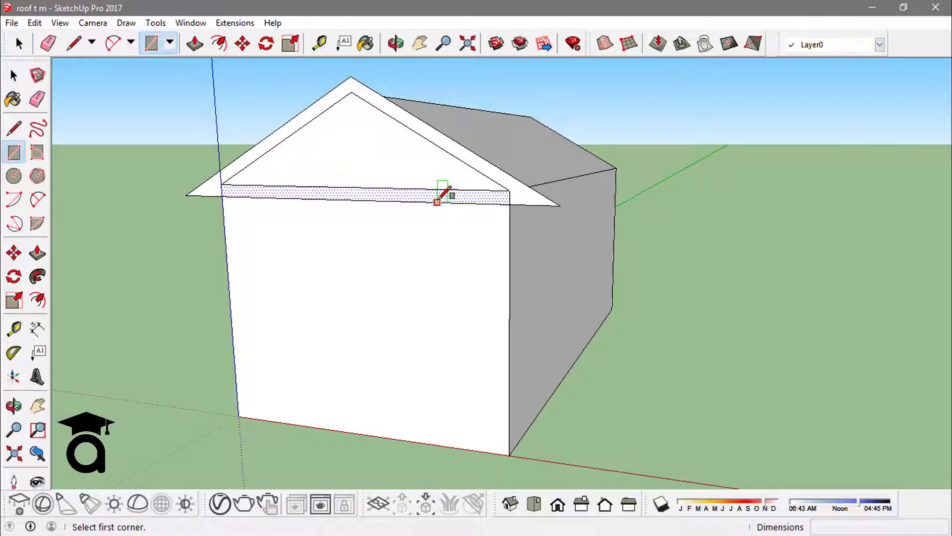
pyautogui.press('e')
pyautogui.click(440, 198)
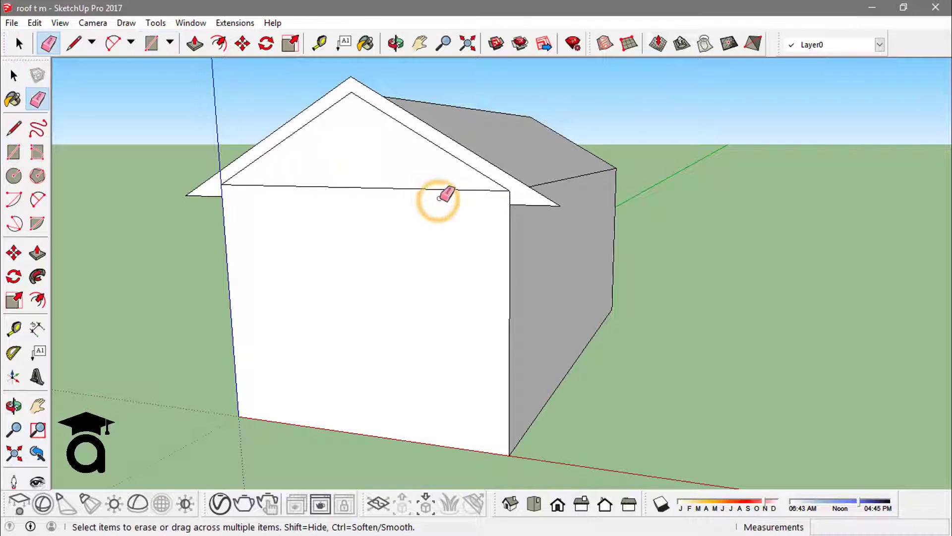
pyautogui.press('space')
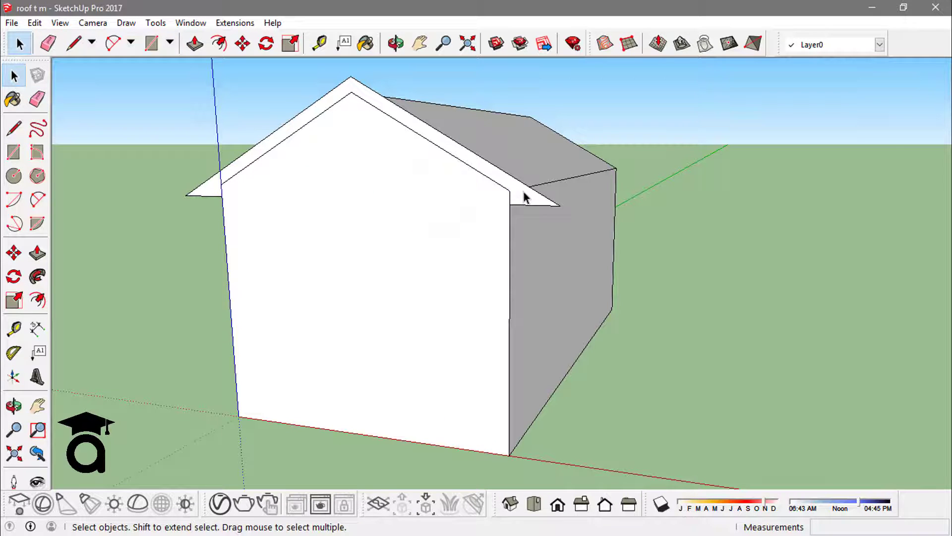
# - Pull the sloped roof band on the front about 0.28 m forward of the wall
pyautogui.press('p')
pyautogui.click(503, 196)
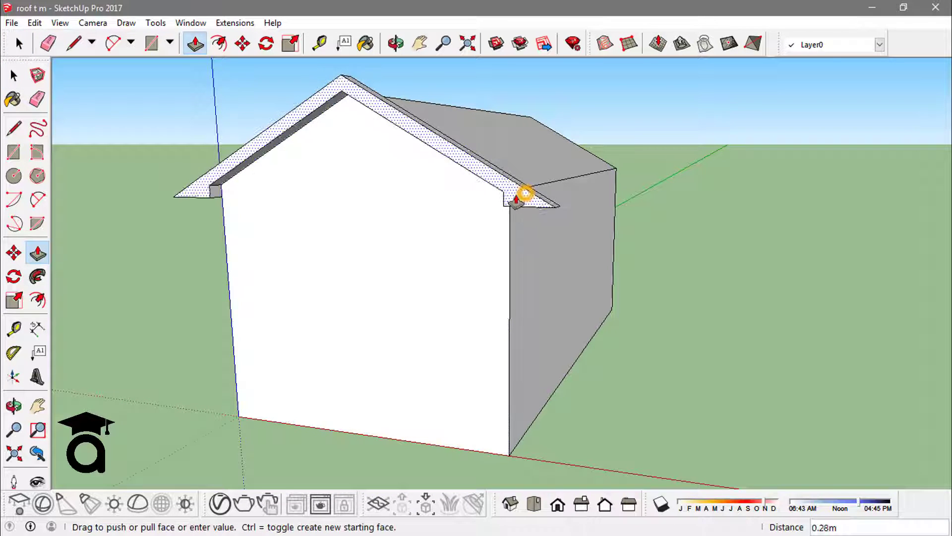
pyautogui.click(516, 194)
# - Extend the back face of the roof band about 8.35 m, past the rear wall, to form the rear overhang
pyautogui.moveTo(558, 198); pyautogui.dragTo(391, 193, button='middle')
pyautogui.click(396, 197)
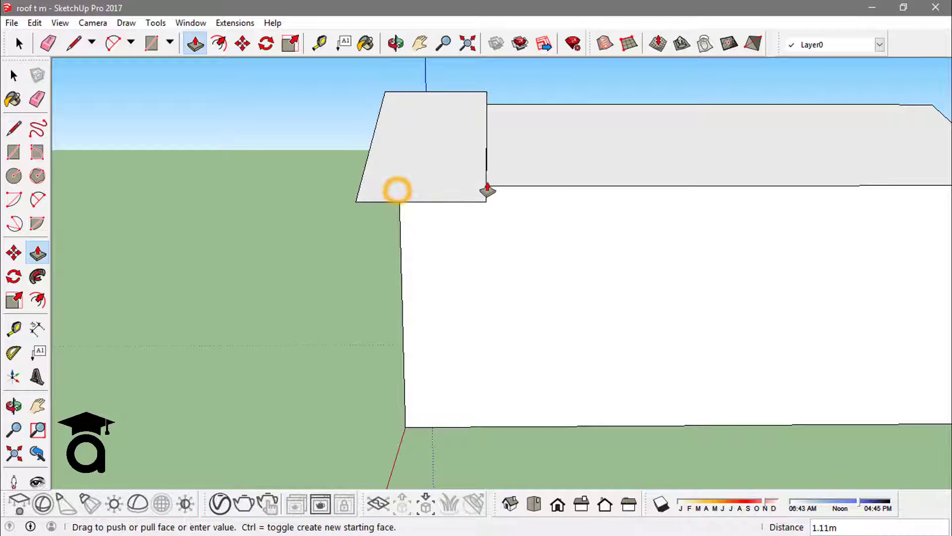
pyautogui.scroll(-3, 496, 189)
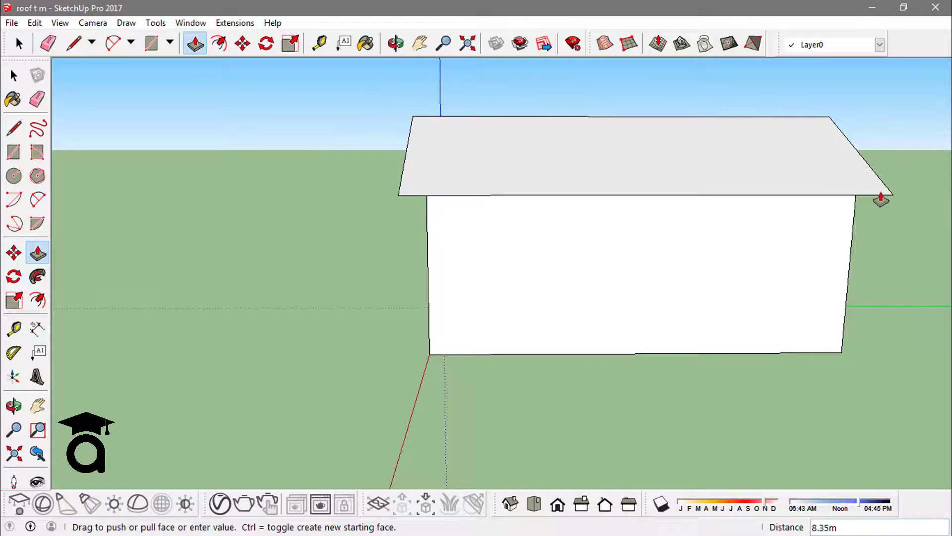
pyautogui.click(881, 196)
pyautogui.press('space')
pyautogui.moveTo(618, 202); pyautogui.dragTo(583, 203, button='middle')
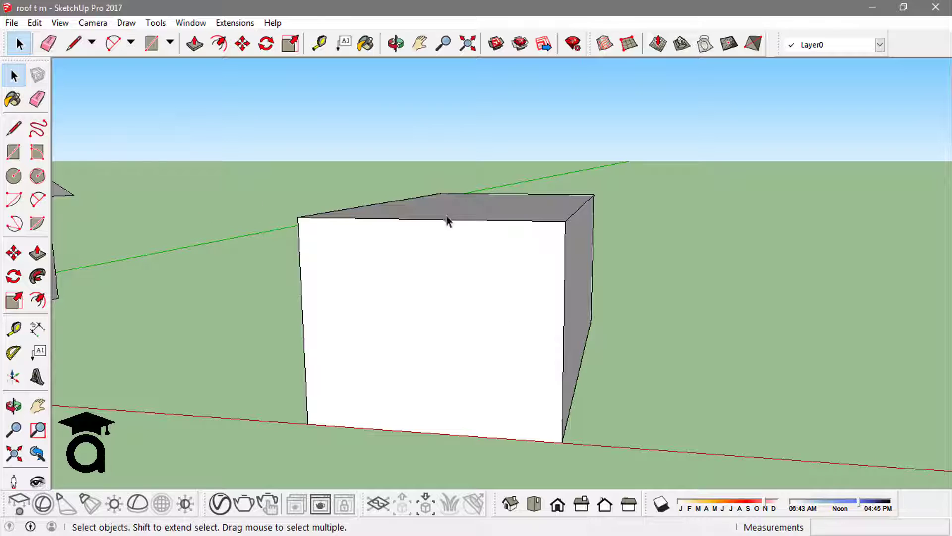
# - Offset the second box's top face outward by about 0.34 m to form an overhang on all sides
pyautogui.moveTo(502, 215); pyautogui.dragTo(416, 240, button='middle')
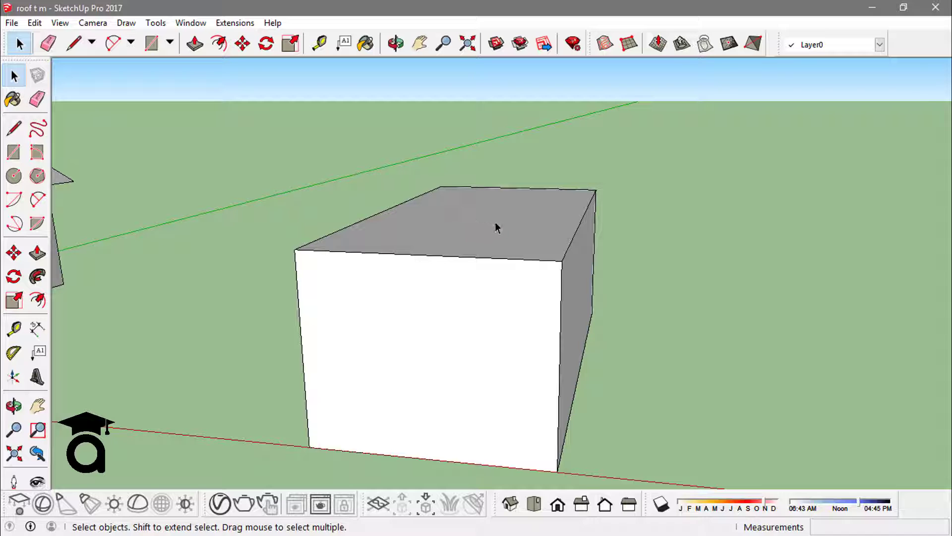
pyautogui.press('f')
pyautogui.click(557, 253)
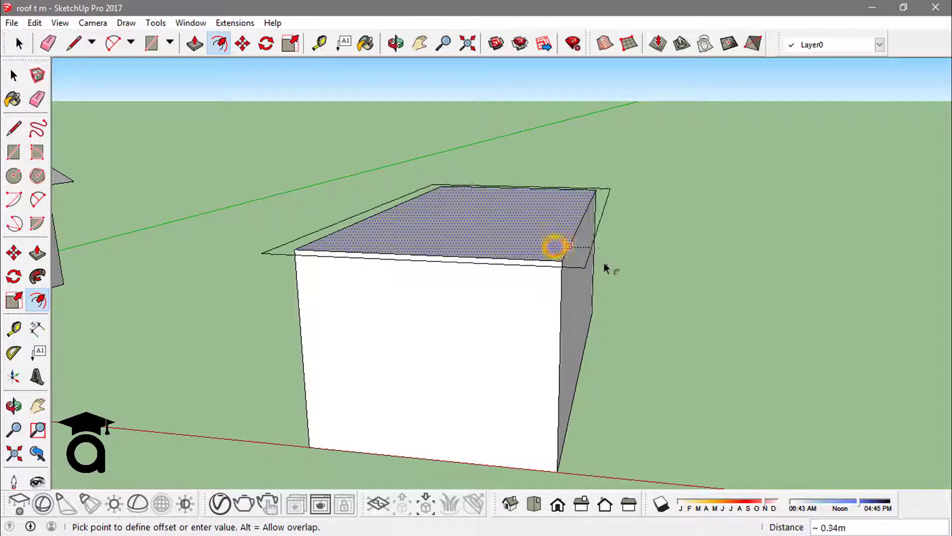
pyautogui.click(601, 262)
pyautogui.press('space')
pyautogui.moveTo(587, 242); pyautogui.dragTo(570, 231, button='middle')
pyautogui.press('p')
pyautogui.press('space')
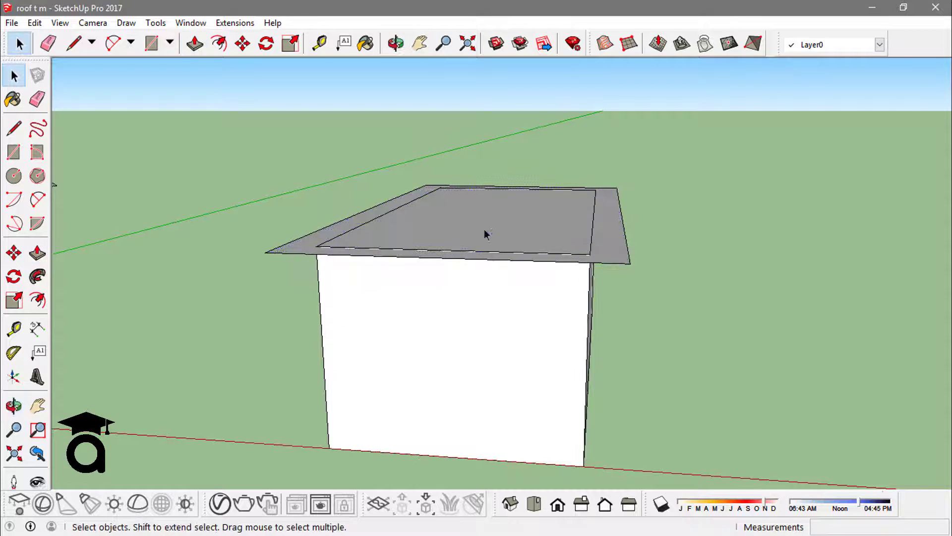
# - Draw a gable triangle on the front edge of the second box's overhang around a vertical centre line, and erase that line
pyautogui.press('l')
pyautogui.click(442, 257)
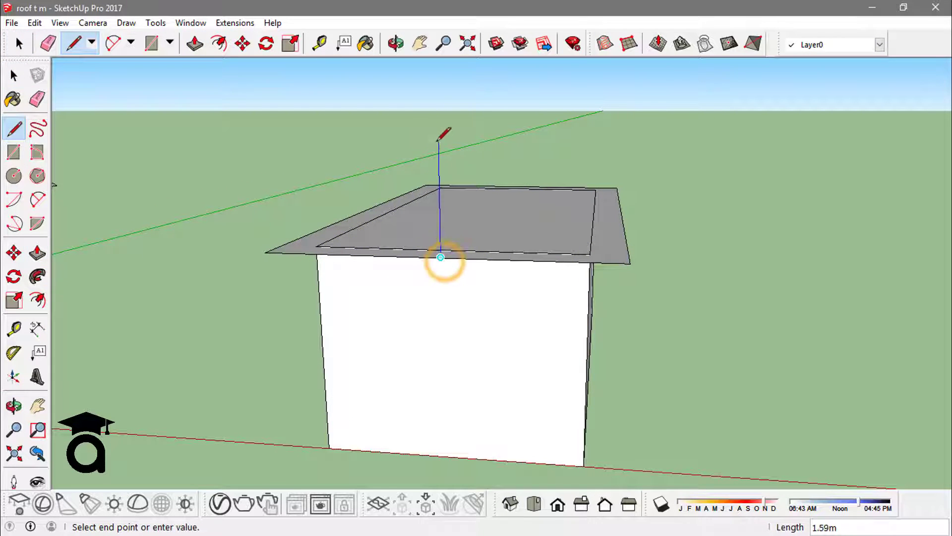
pyautogui.moveTo(442, 132); pyautogui.dragTo(459, 141, button='middle')
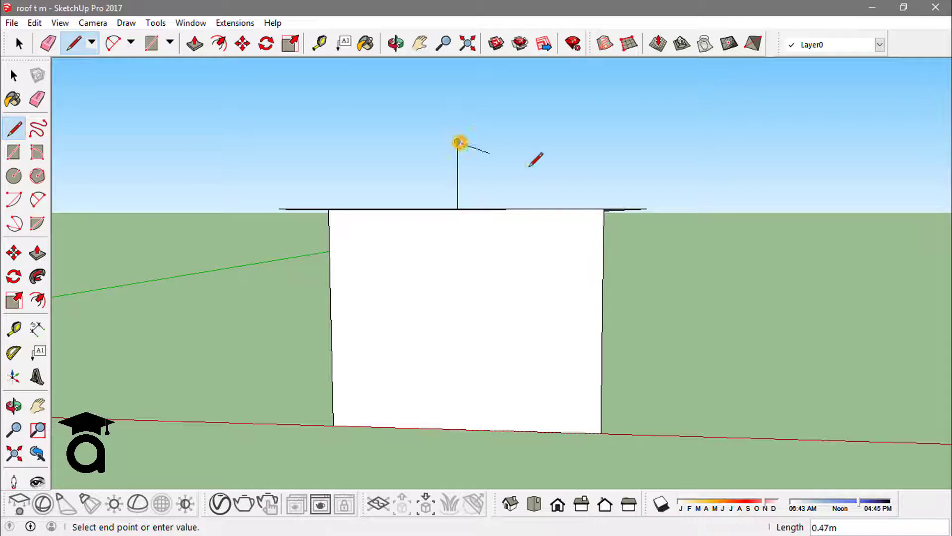
pyautogui.moveTo(535, 158); pyautogui.dragTo(620, 228, button='middle')
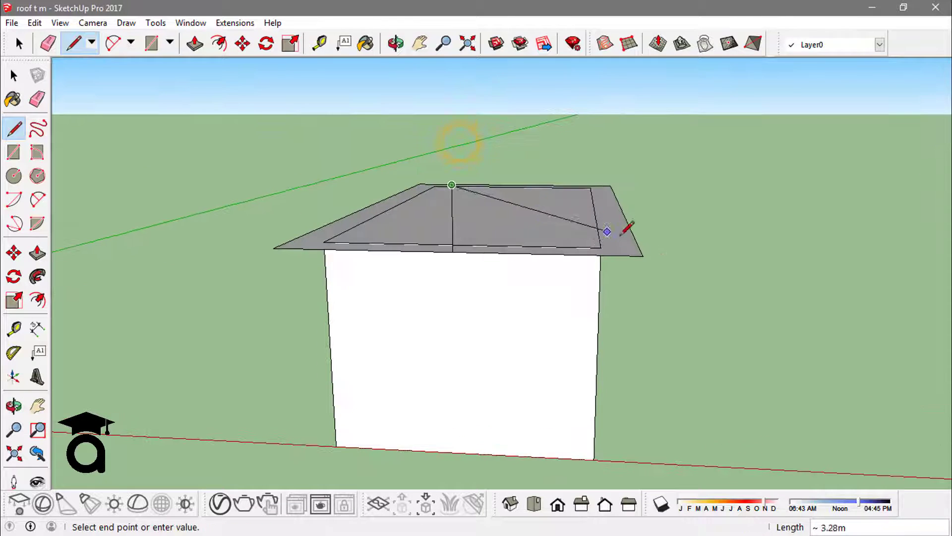
pyautogui.click(642, 256)
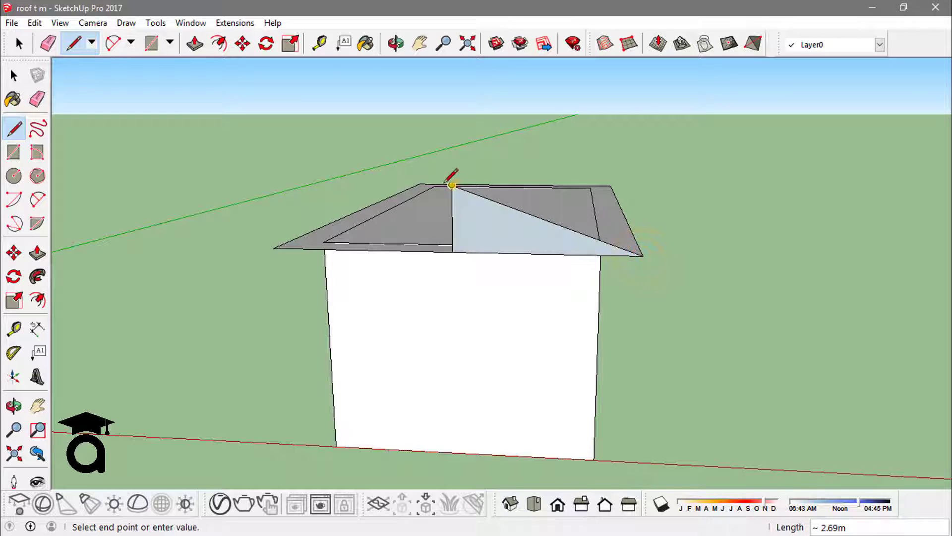
pyautogui.click(274, 248)
pyautogui.press('e')
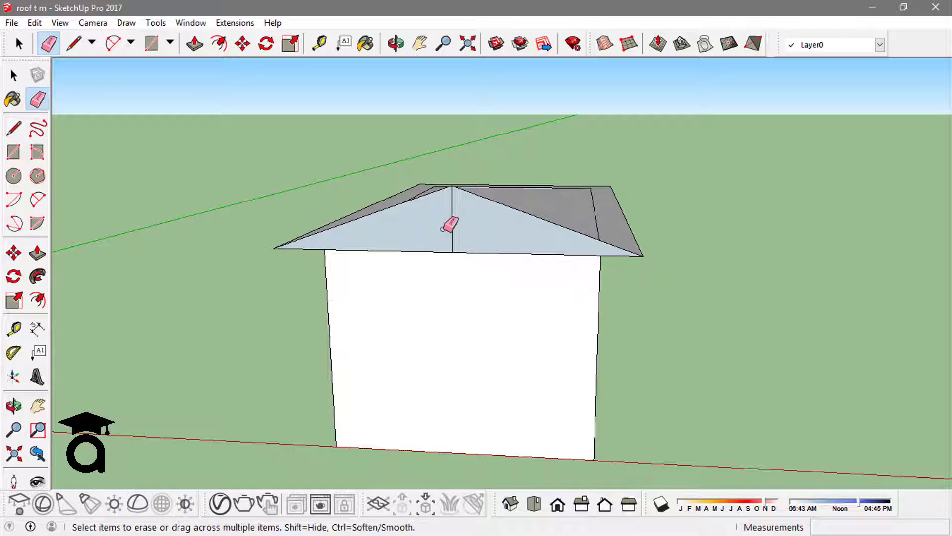
pyautogui.moveTo(443, 229); pyautogui.dragTo(478, 209, button='middle')
# - Extrude the second box's gable triangle along its length to the rear edge of the overhang
pyautogui.press('p')
pyautogui.click(364, 219)
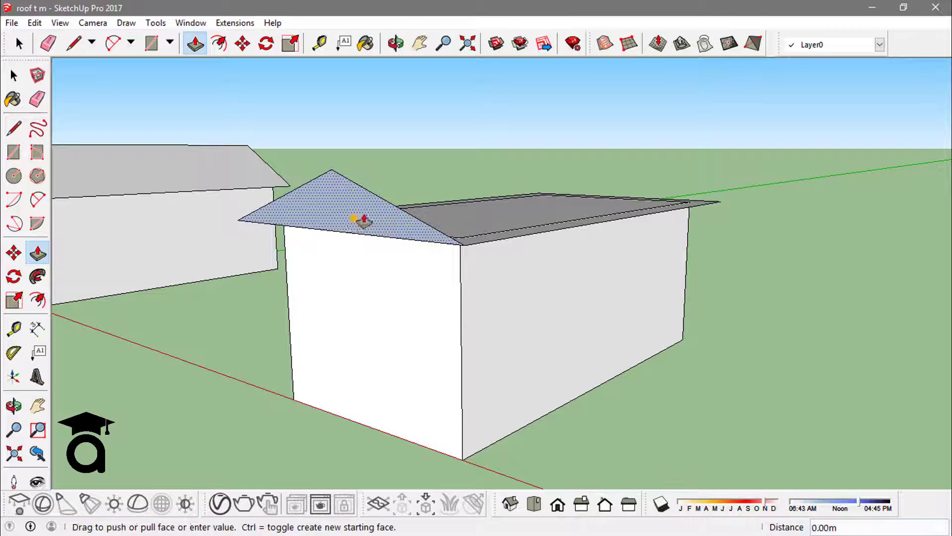
pyautogui.moveTo(350, 213); pyautogui.dragTo(282, 304, button='middle')
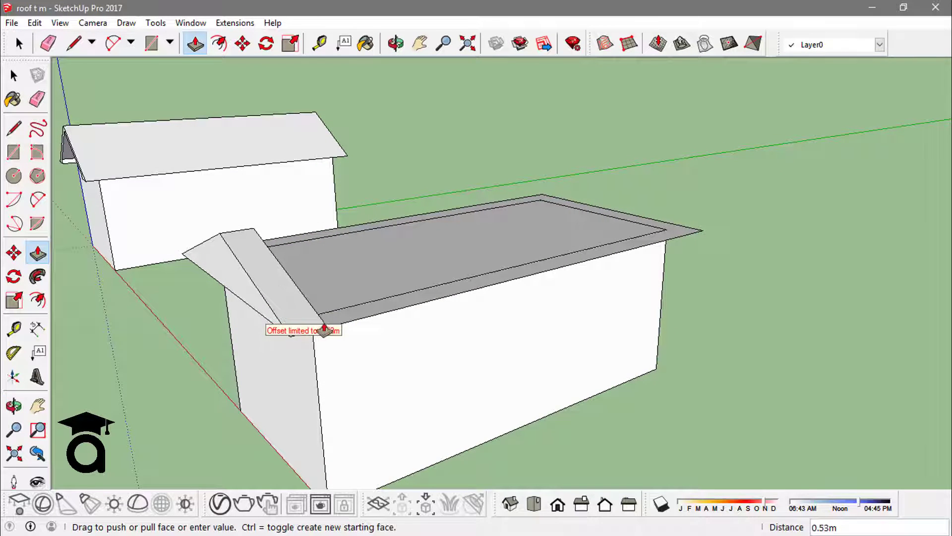
pyautogui.moveTo(294, 318); pyautogui.dragTo(381, 314, button='middle')
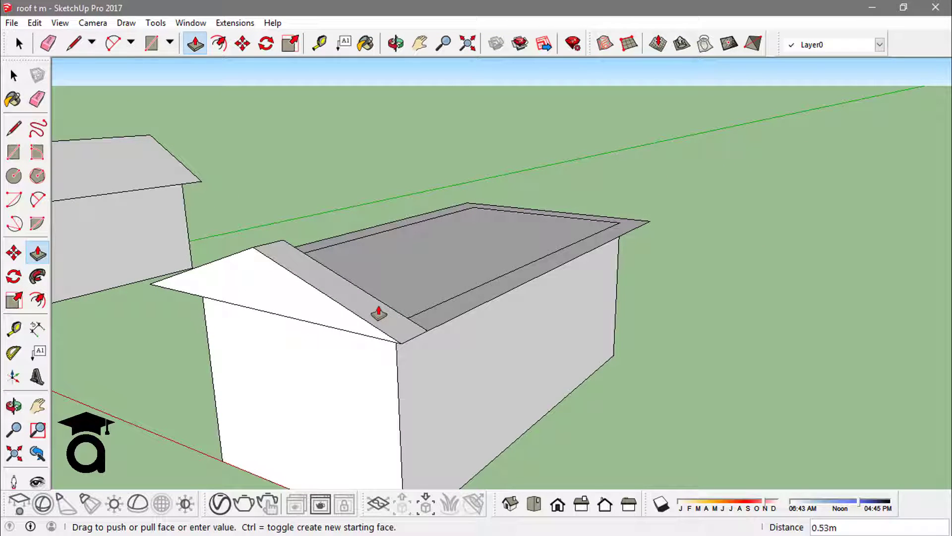
pyautogui.click(644, 227)
pyautogui.moveTo(644, 225); pyautogui.dragTo(618, 218, button='middle')
pyautogui.press('space')
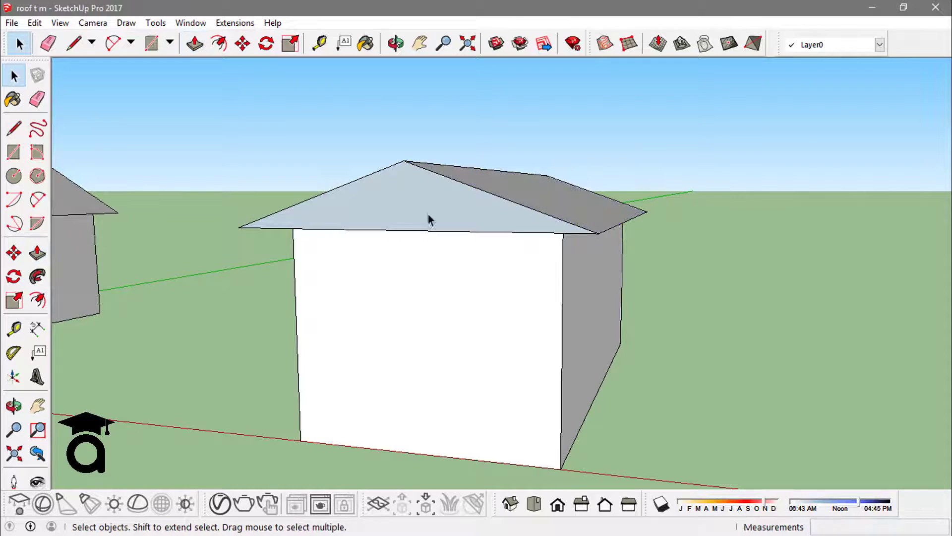
# - Reverse the front gable face of the second building
pyautogui.moveTo(428, 219); pyautogui.dragTo(459, 236, button='middle')
pyautogui.rightClick(460, 232)
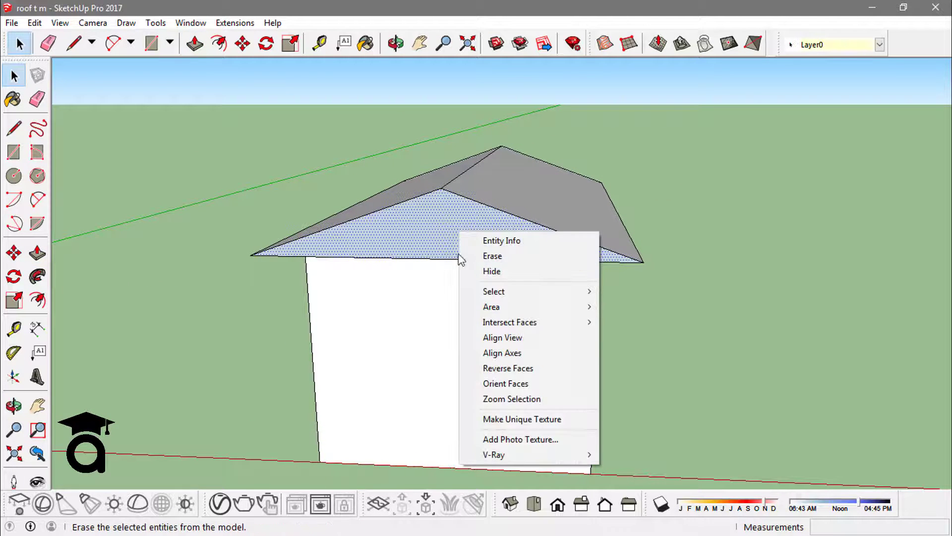
pyautogui.click(548, 368)
# - Offset the outline of the front gable face inward to form a smaller triangle inside it
pyautogui.moveTo(510, 308); pyautogui.dragTo(484, 292, button='middle')
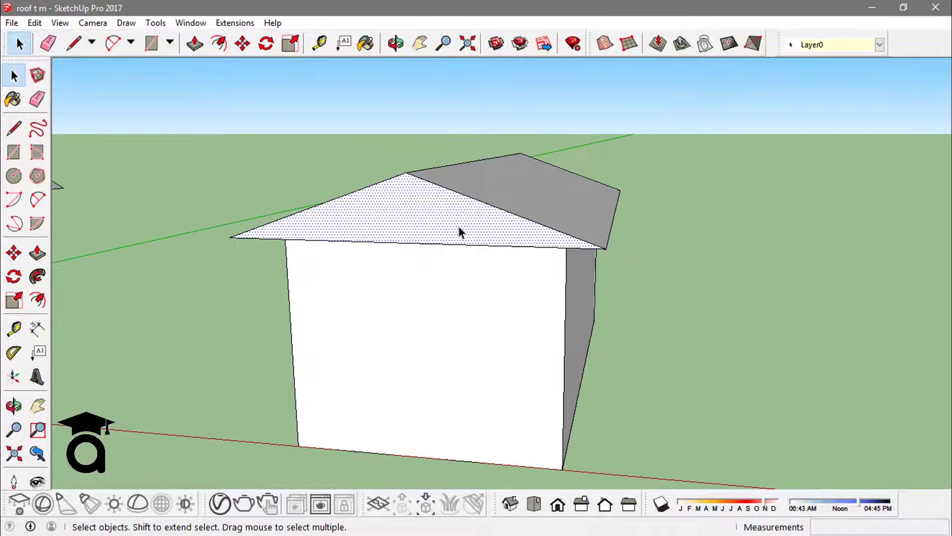
pyautogui.press('f')
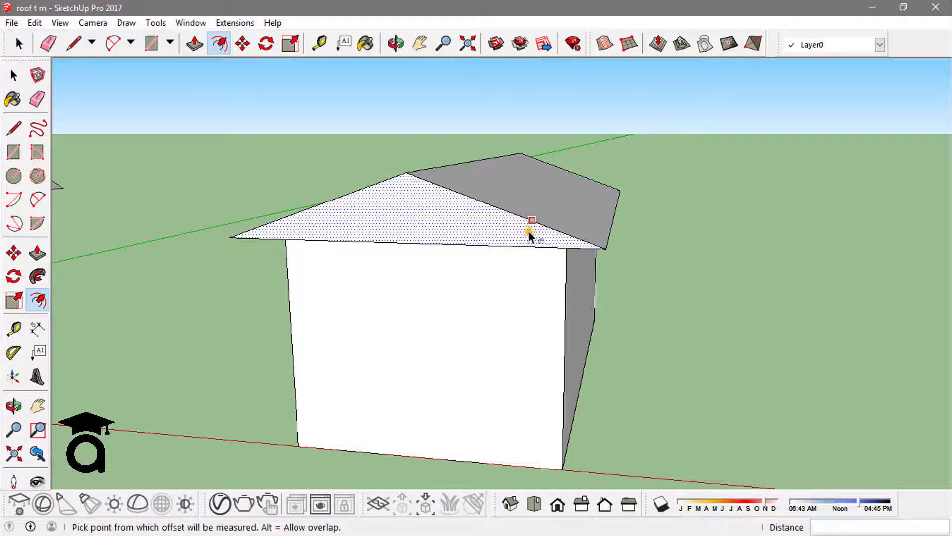
pyautogui.click(528, 229)
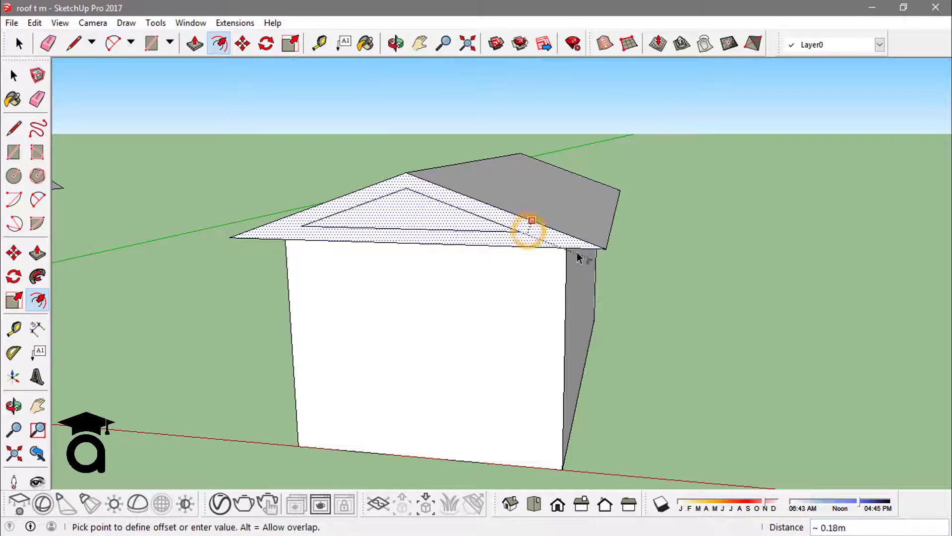
pyautogui.click(545, 216)
pyautogui.press('space')
pyautogui.moveTo(549, 213); pyautogui.dragTo(637, 210, button='middle')
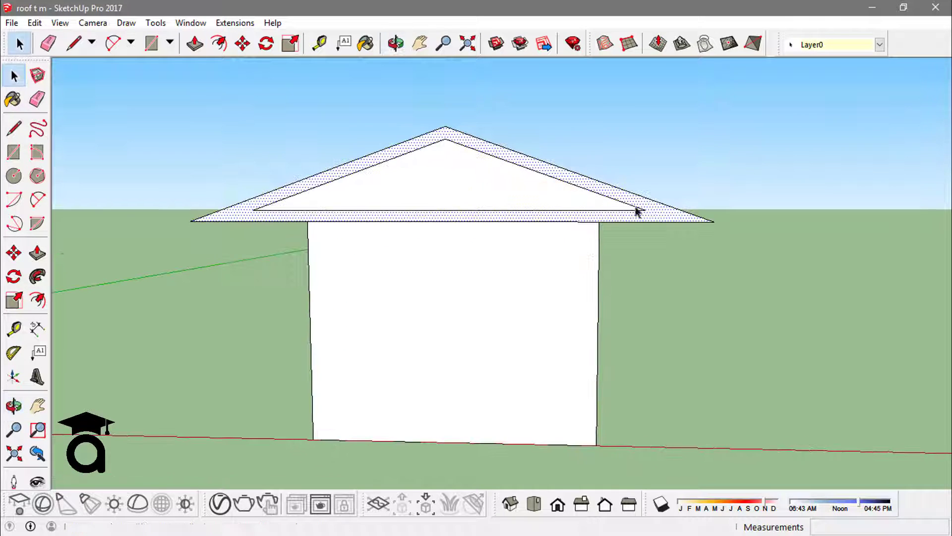
pyautogui.click(708, 174)
# - Extend the inner triangle's sloping lines to the gable's base edge at both ends, each extension about 0.44 m long
pyautogui.scroll(6, 672, 202)
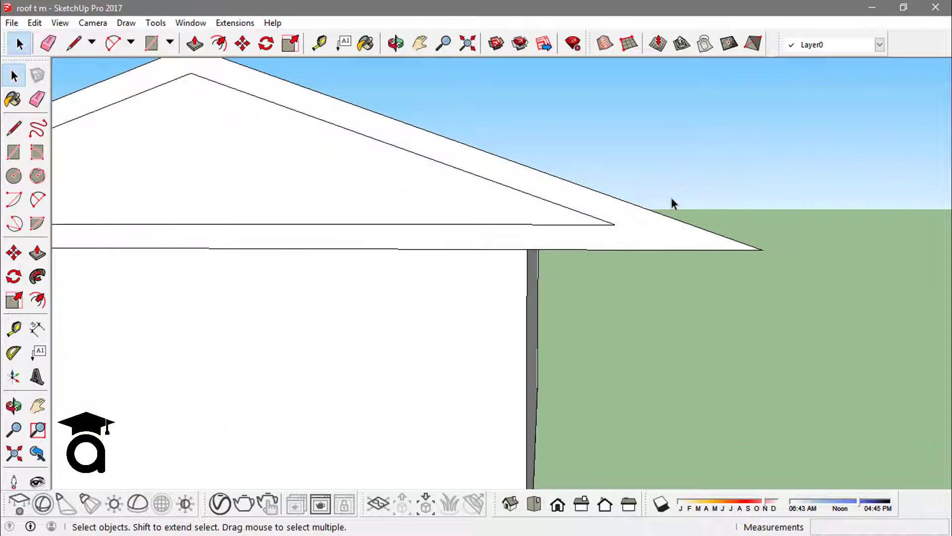
pyautogui.scroll(2, 672, 202)
pyautogui.press('l')
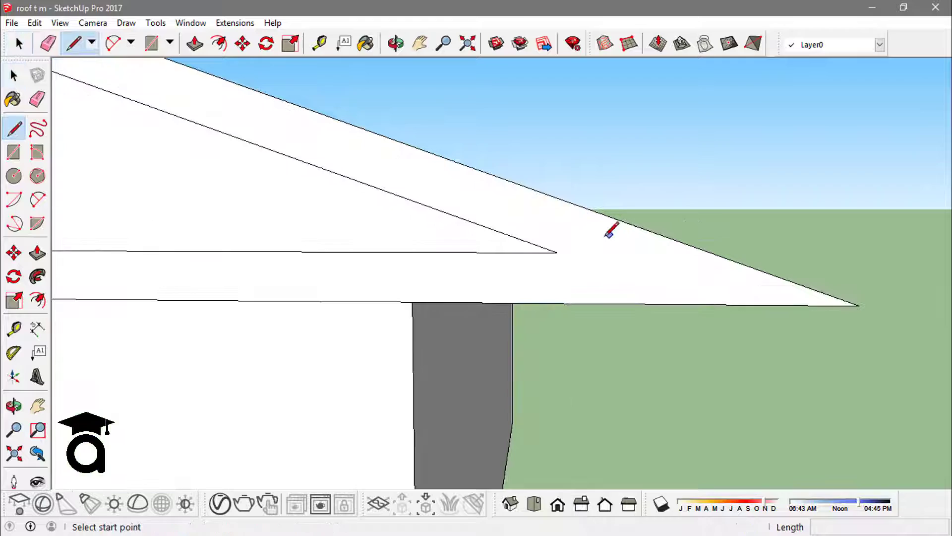
pyautogui.click(557, 252)
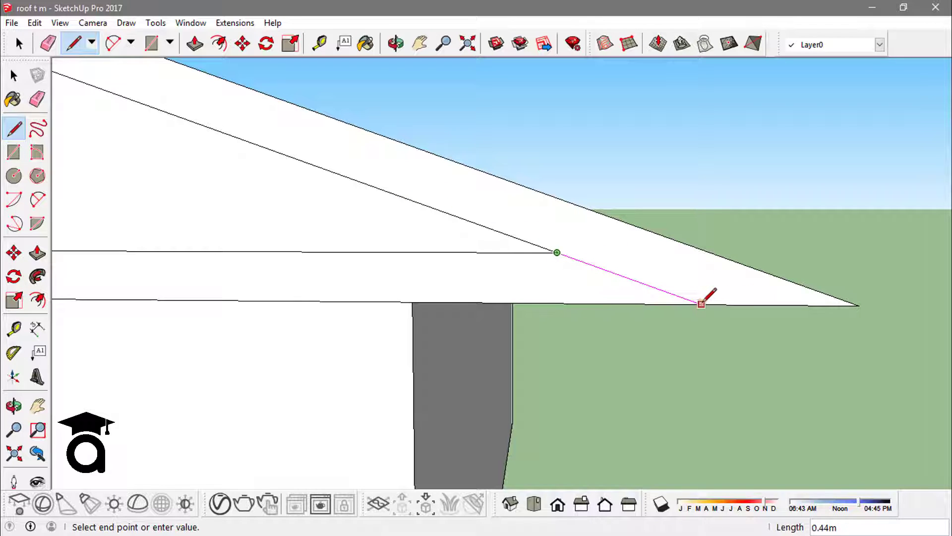
pyautogui.click(701, 303)
pyautogui.scroll(-5, 701, 300)
pyautogui.scroll(3, 355, 248)
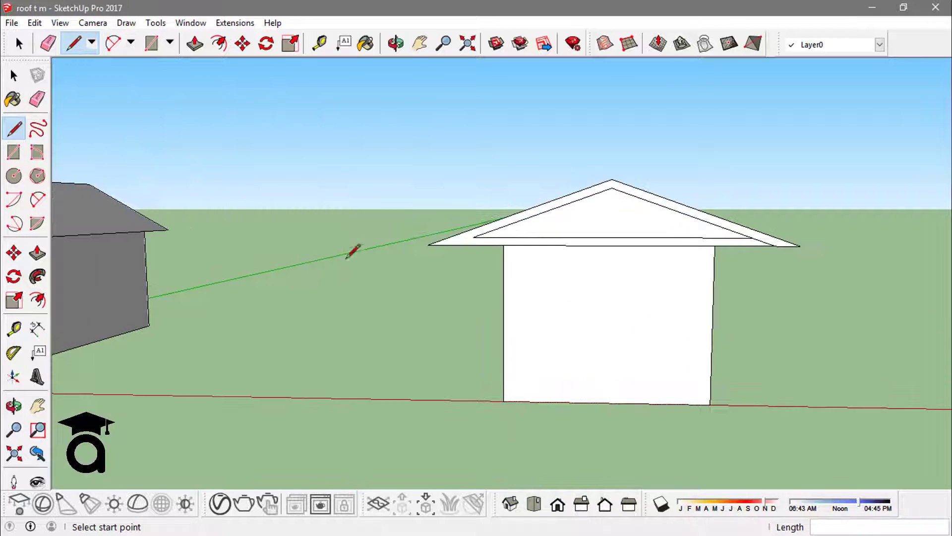
pyautogui.click(427, 242)
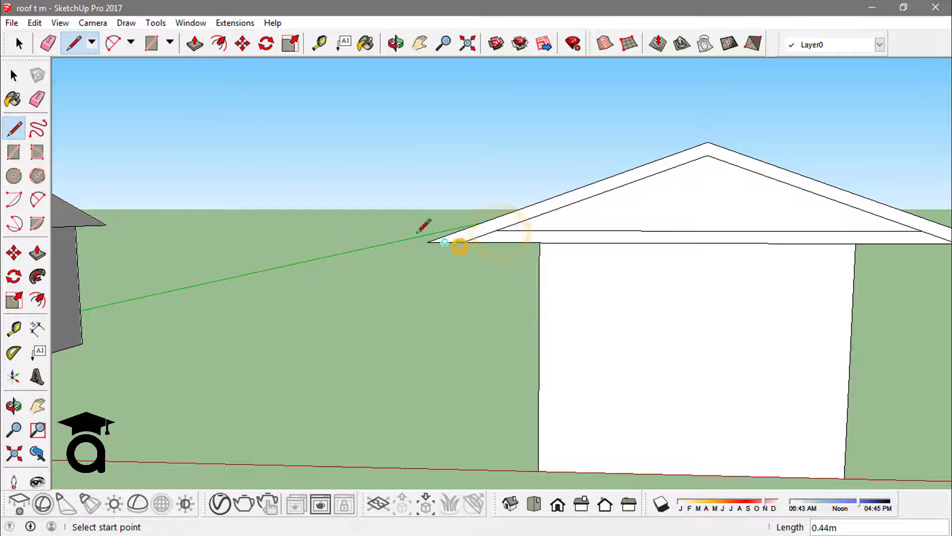
# - Erase the horizontal edges along the base of the gable so only the sloping roof band remains at the front
pyautogui.press('space')
pyautogui.scroll(3, 623, 249)
pyautogui.press('o')
pyautogui.press('space')
pyautogui.press('e')
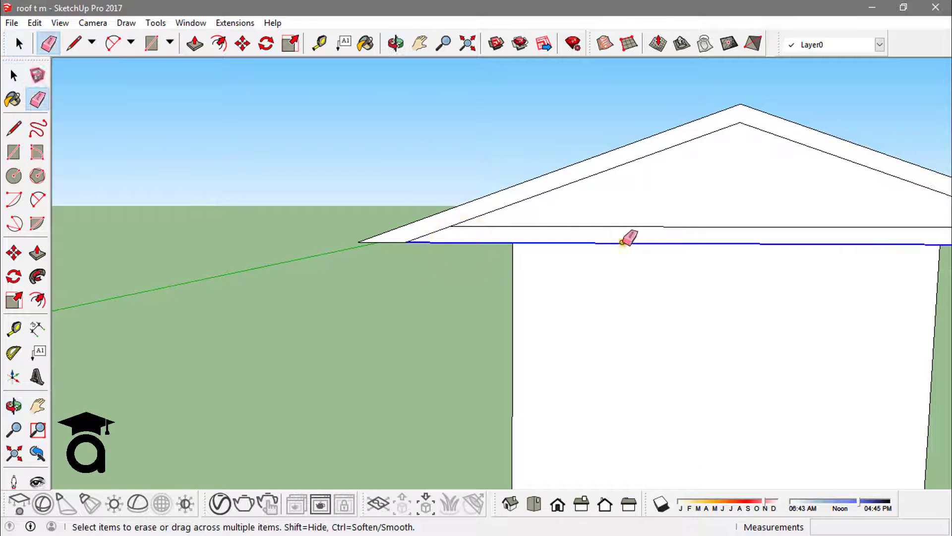
pyautogui.scroll(-5, 502, 230)
# - Push/Pull the sloping gable band along the building, about 10.26 m, so the roof overhangs the front and rear walls
pyautogui.moveTo(699, 229)
pyautogui.mouseDown(button='middle')
pyautogui.moveTo(634, 221)
pyautogui.moveTo(635, 233)
pyautogui.mouseUp(button='middle')
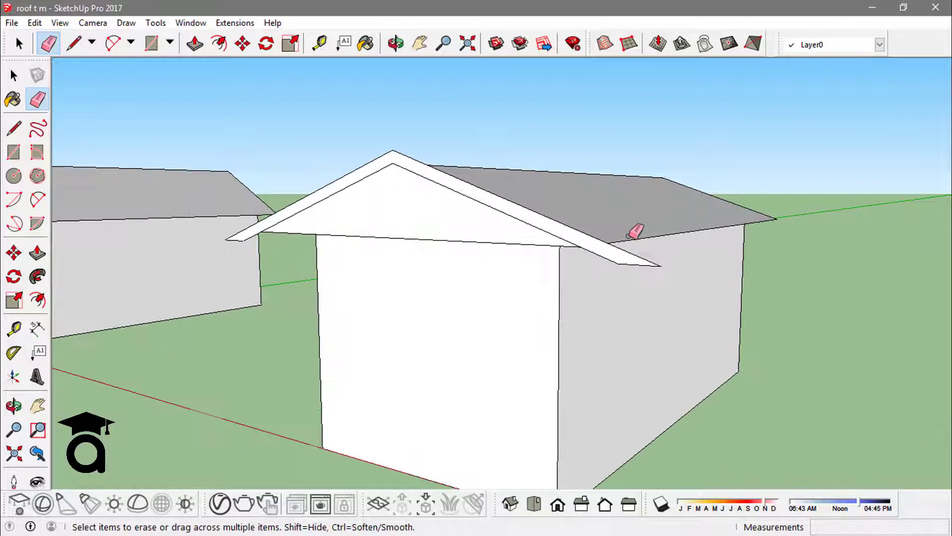
pyautogui.press('p')
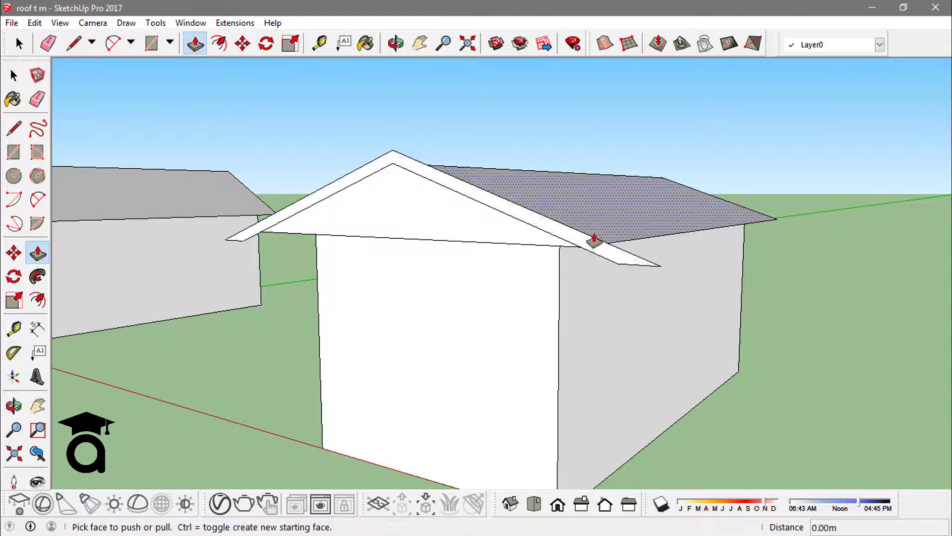
pyautogui.click(593, 244)
pyautogui.click(570, 248)
pyautogui.moveTo(570, 248); pyautogui.dragTo(320, 240, button='middle')
pyautogui.click(320, 239)
pyautogui.scroll(-5, 326, 222)
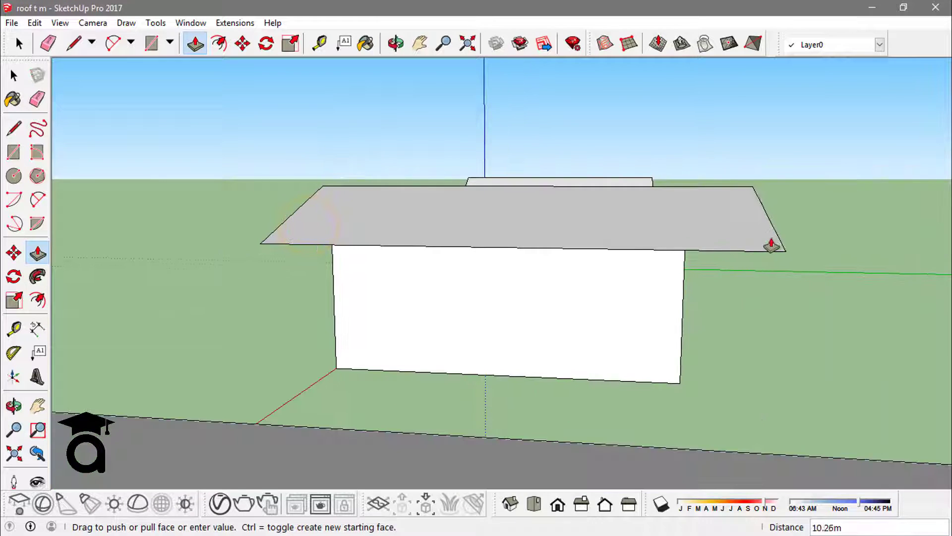
pyautogui.press('space')
# - Erase the leftover edges on the underside of the roof near both eaves
pyautogui.moveTo(546, 215); pyautogui.dragTo(739, 246, button='middle')
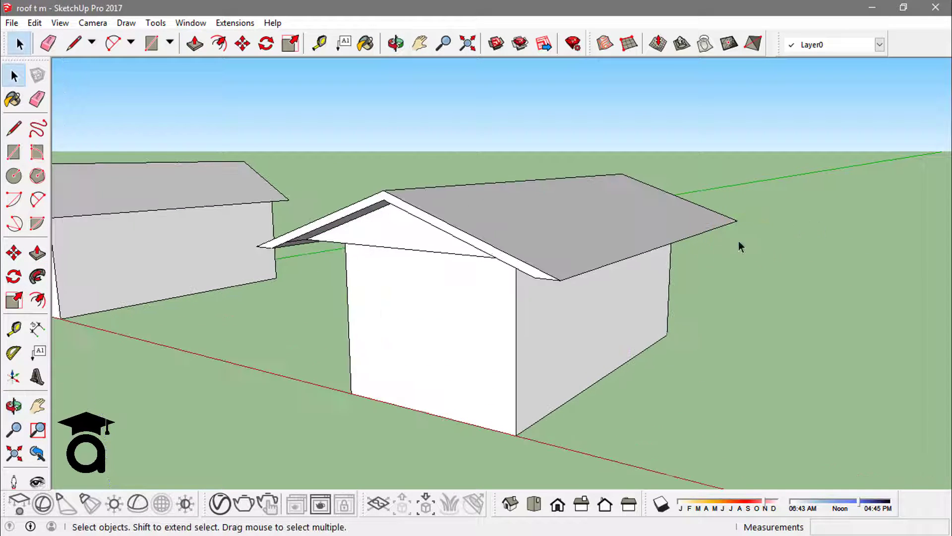
pyautogui.moveTo(653, 270)
pyautogui.mouseDown(button='middle')
pyautogui.moveTo(735, 211)
pyautogui.moveTo(427, 185)
pyautogui.mouseUp(button='middle')
pyautogui.scroll(3, 430, 183)
pyautogui.press('e')
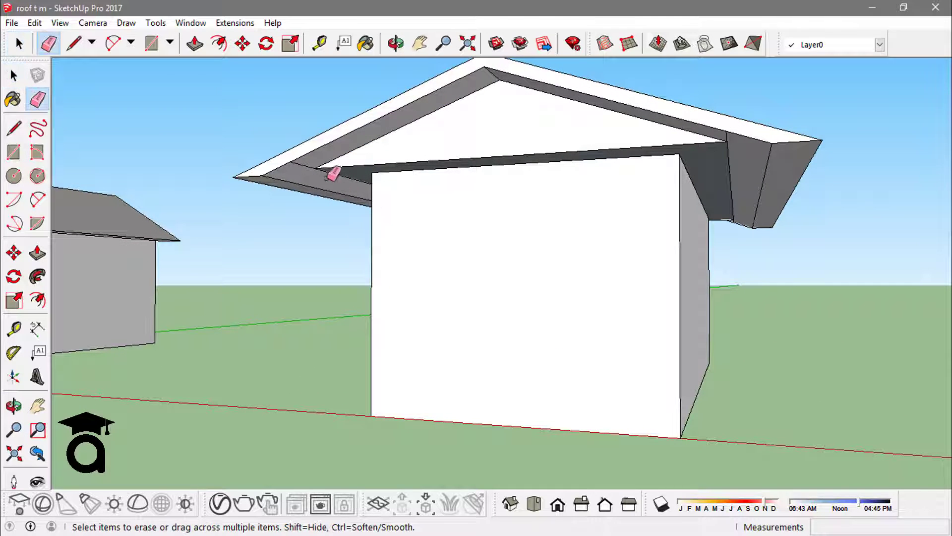
pyautogui.click(305, 166)
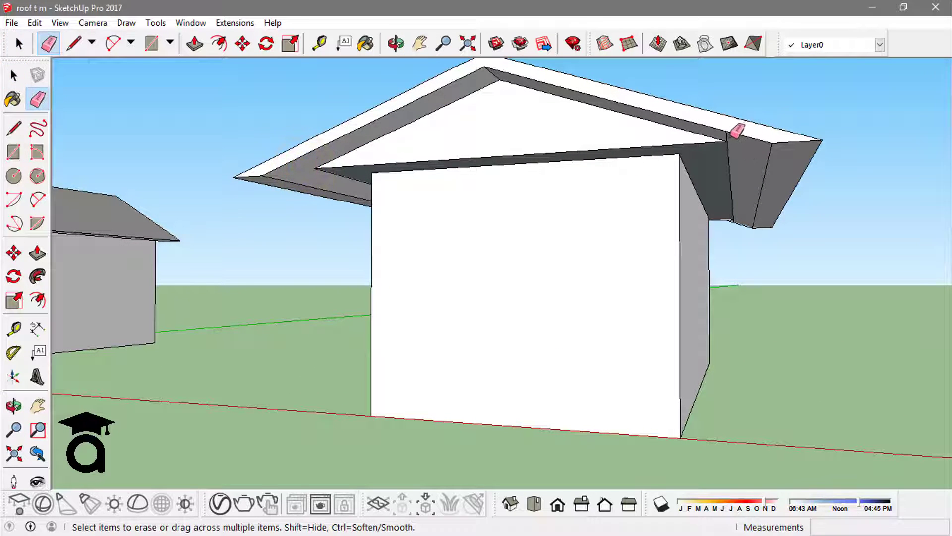
pyautogui.moveTo(727, 134); pyautogui.dragTo(763, 212, button='middle')
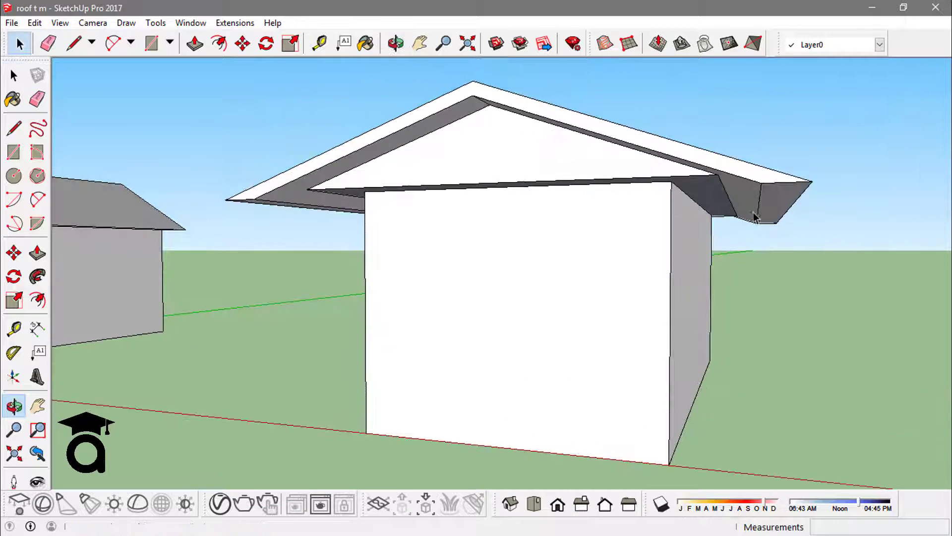
pyautogui.press('space')
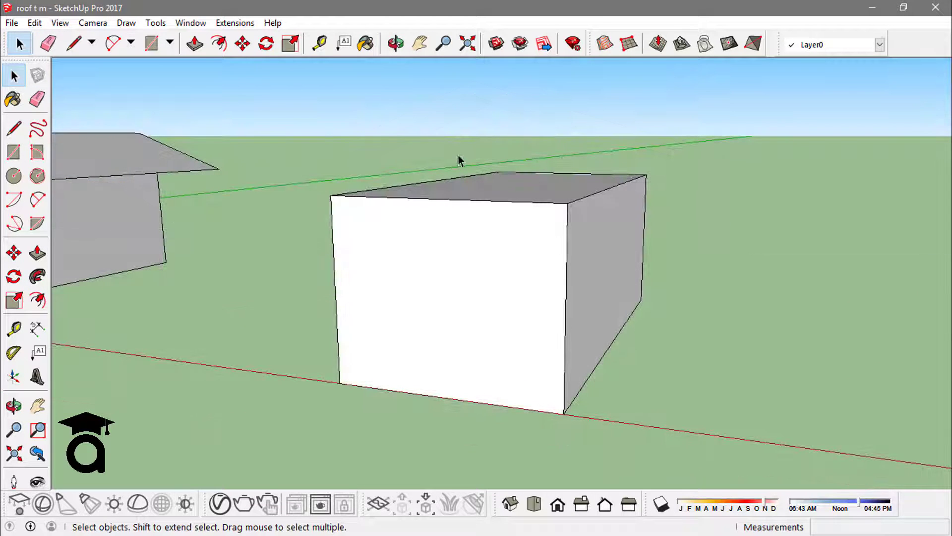
# - Draw a right triangle on the third box's front top edge, rising about 1.14 m at the midpoint and sloping to the corner
pyautogui.press('l')
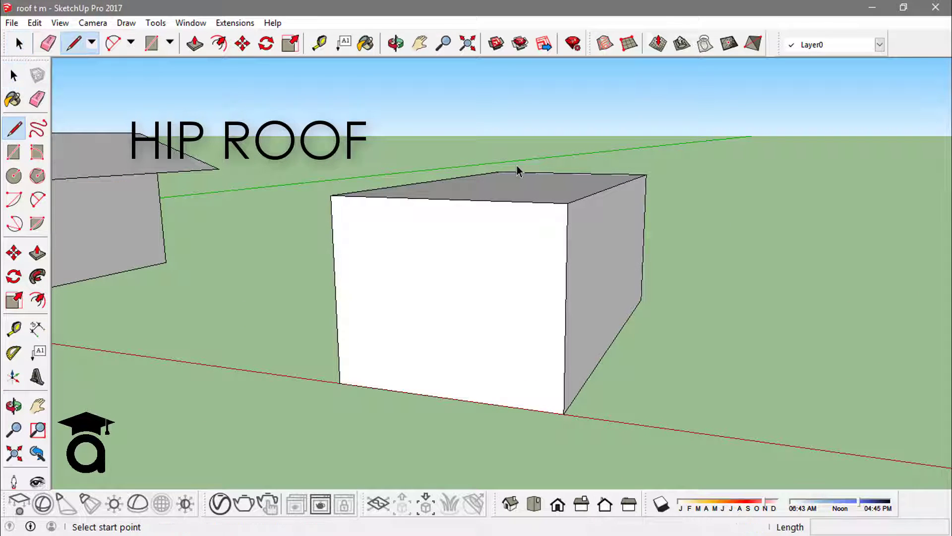
pyautogui.click(441, 199)
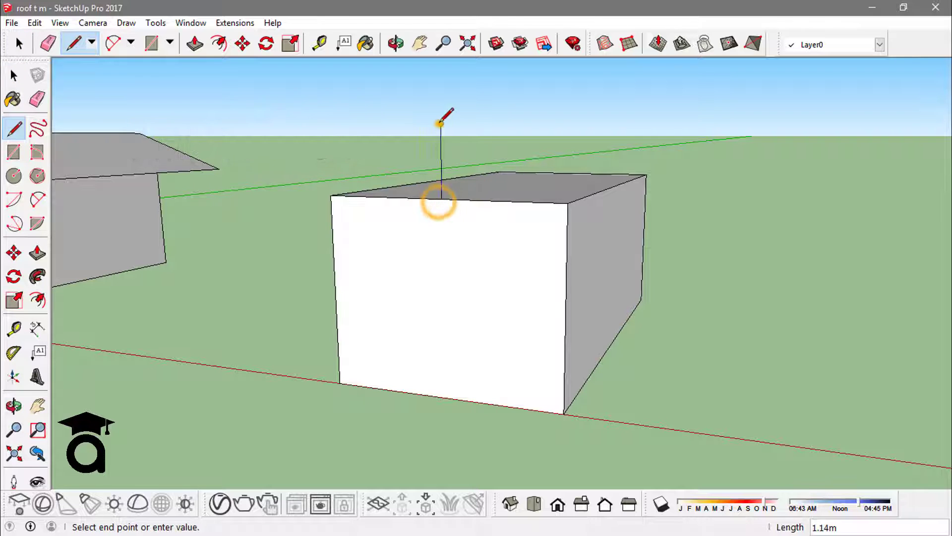
pyautogui.click(440, 123)
pyautogui.moveTo(590, 162); pyautogui.dragTo(581, 180, button='middle')
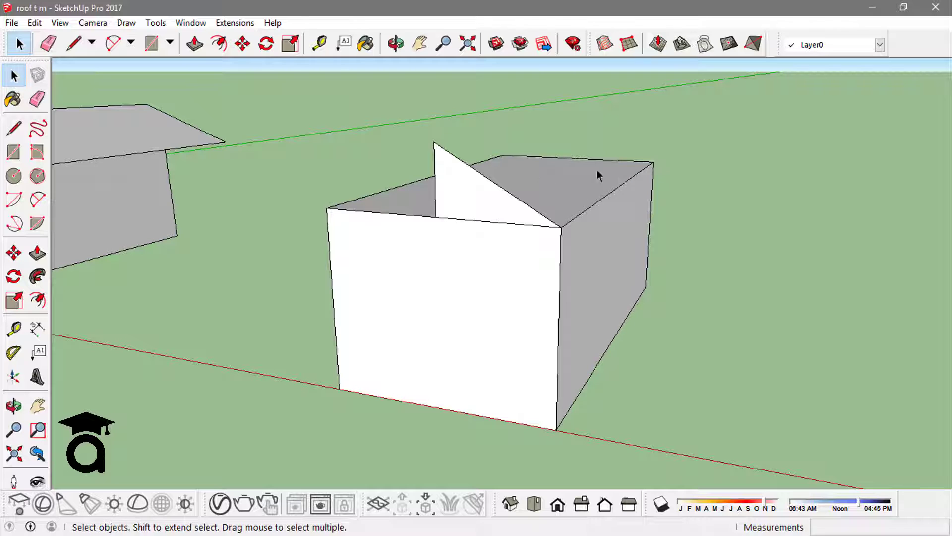
# - Sweep the triangle around the perimeter of the box's top face with Follow Me to form a hip roof
pyautogui.click(538, 184)
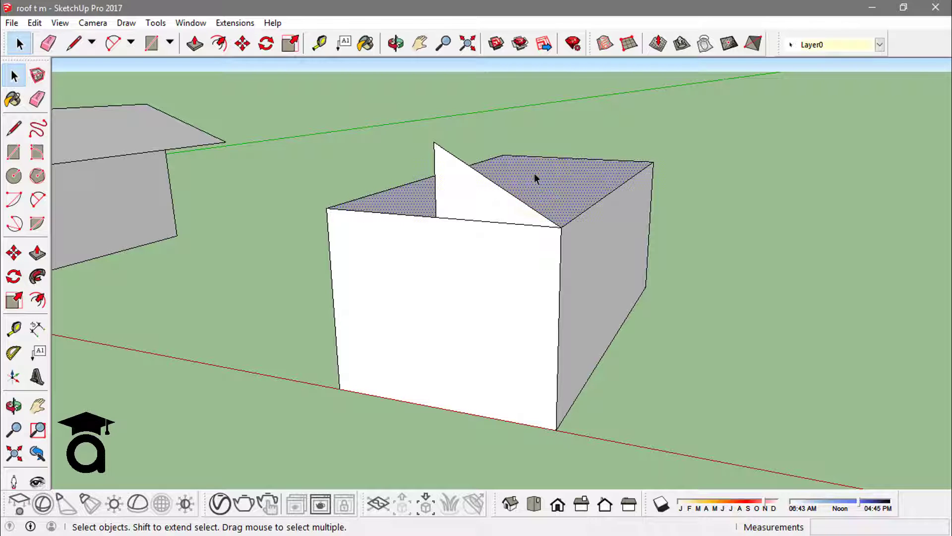
pyautogui.moveTo(540, 185)
pyautogui.mouseDown(button='middle')
pyautogui.moveTo(537, 206)
pyautogui.moveTo(537, 195)
pyautogui.moveTo(563, 194)
pyautogui.moveTo(540, 195)
pyautogui.mouseUp(button='middle')
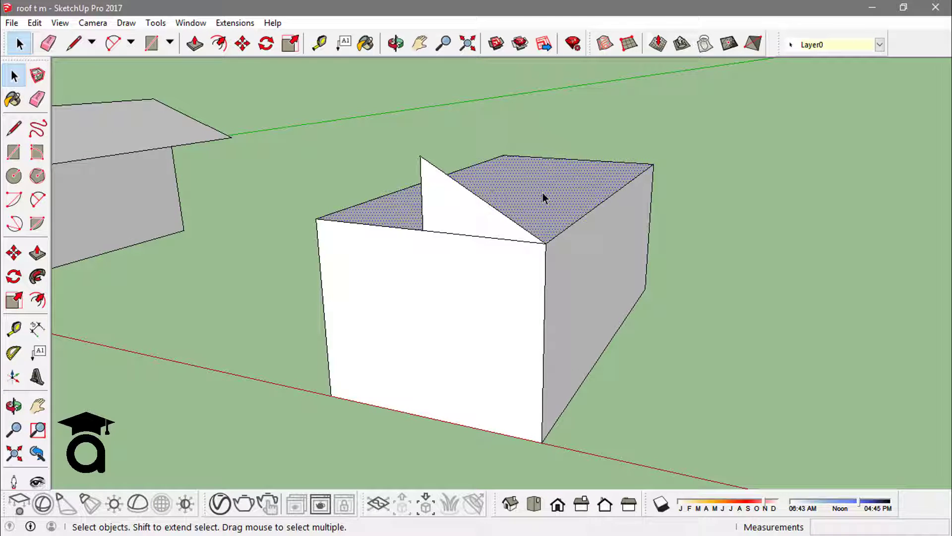
pyautogui.press('f')
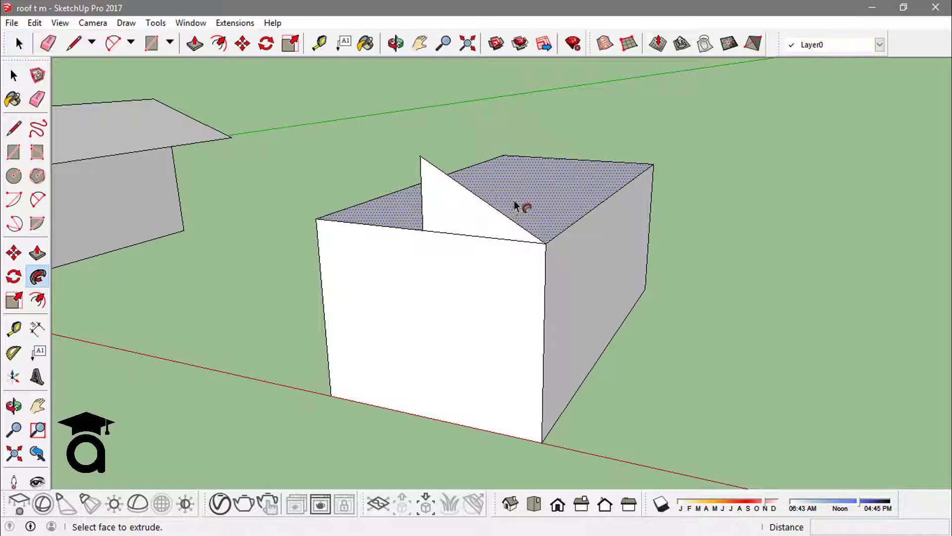
pyautogui.click(472, 224)
pyautogui.press('space')
pyautogui.moveTo(485, 219); pyautogui.dragTo(666, 193, button='middle')
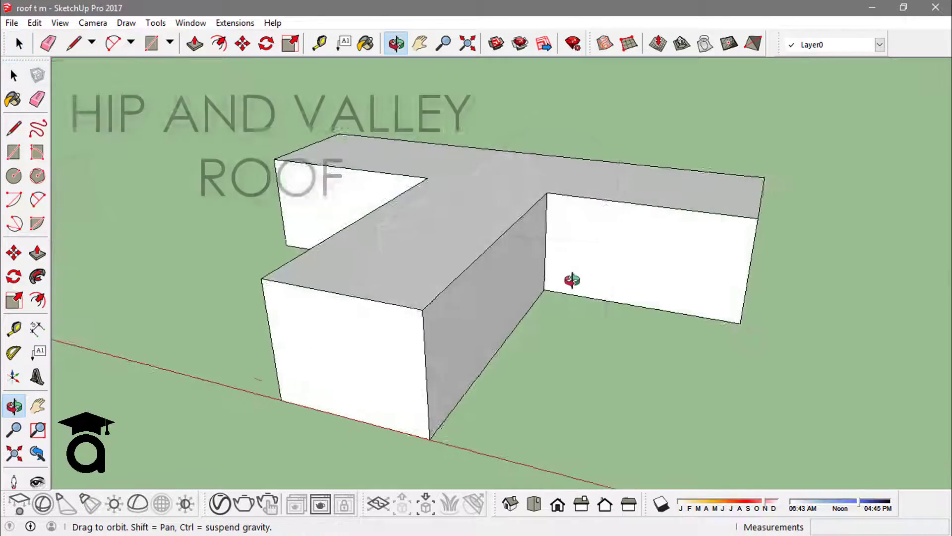
# - Measure the widths of the front wing and the side wing across the top of the T-shaped building
pyautogui.moveTo(570, 276); pyautogui.dragTo(446, 208, button='middle')
pyautogui.scroll(2, 435, 218)
pyautogui.press('t')
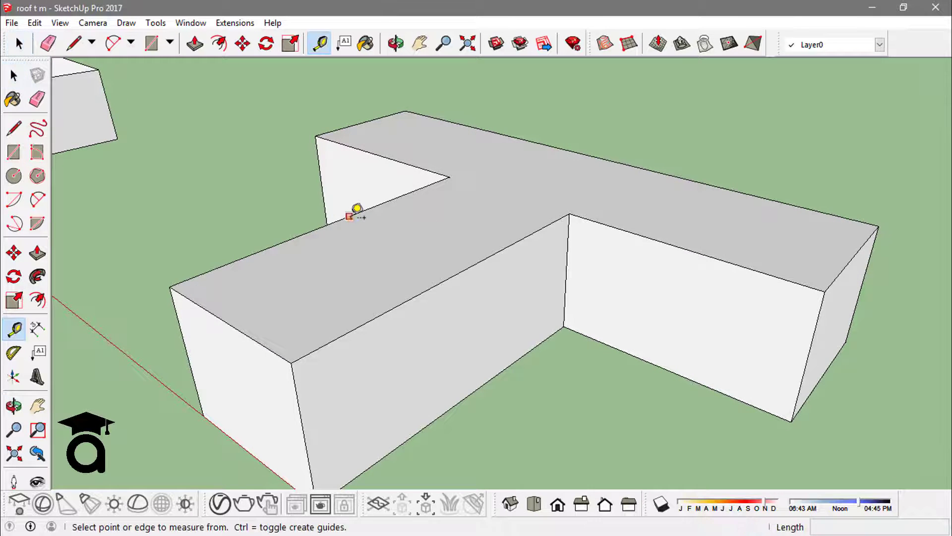
pyautogui.click(349, 216)
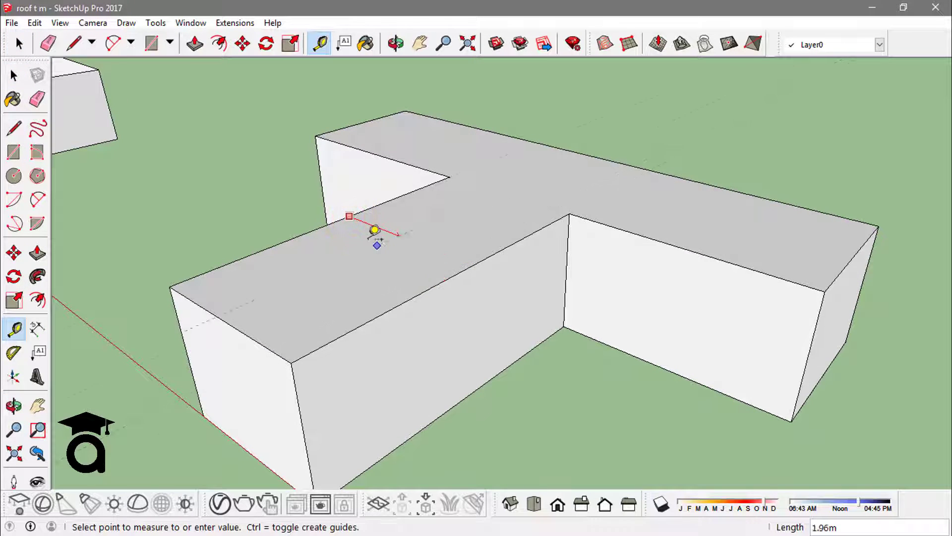
pyautogui.click(471, 259)
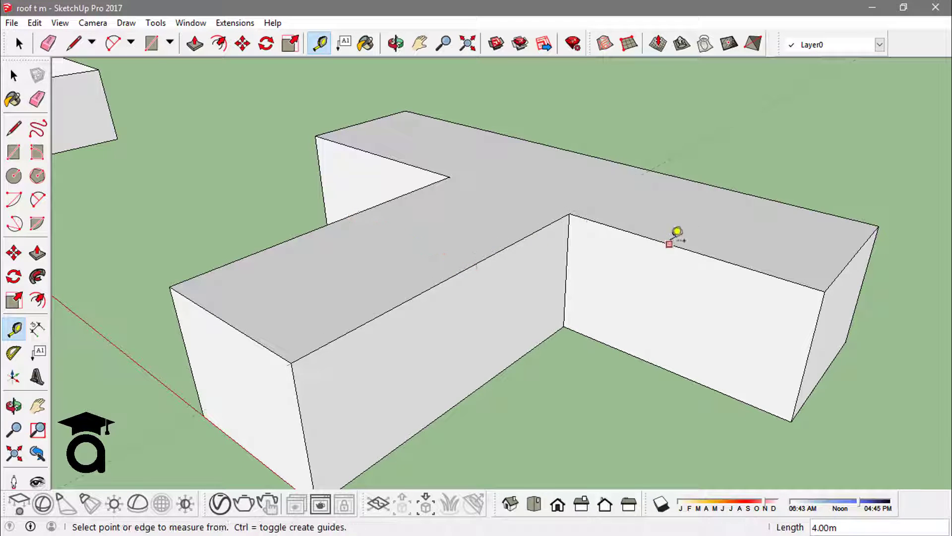
pyautogui.click(671, 242)
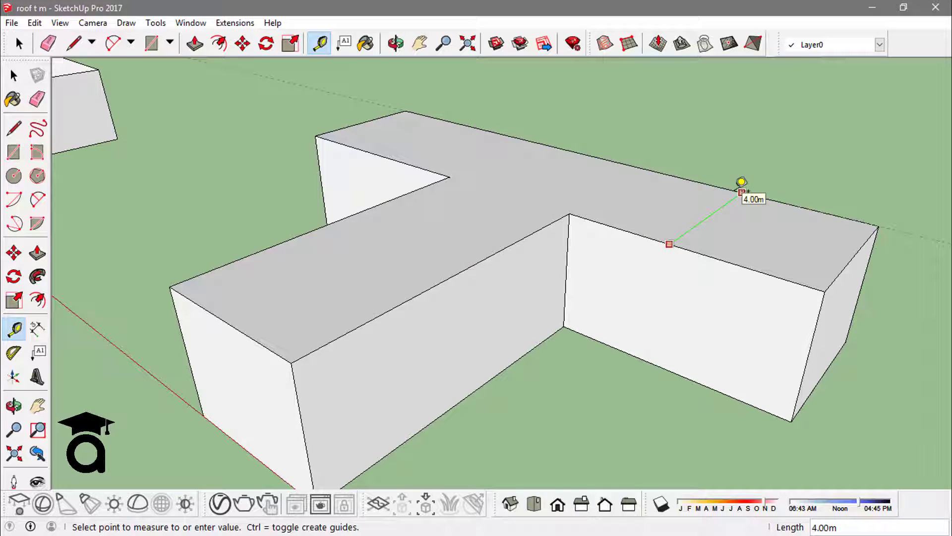
pyautogui.press('space')
# - Draw a right triangle on the T-shaped building's front top edge, rising about 0.93 m at the midpoint and sloping to the corner
pyautogui.moveTo(729, 196); pyautogui.dragTo(604, 231, button='middle')
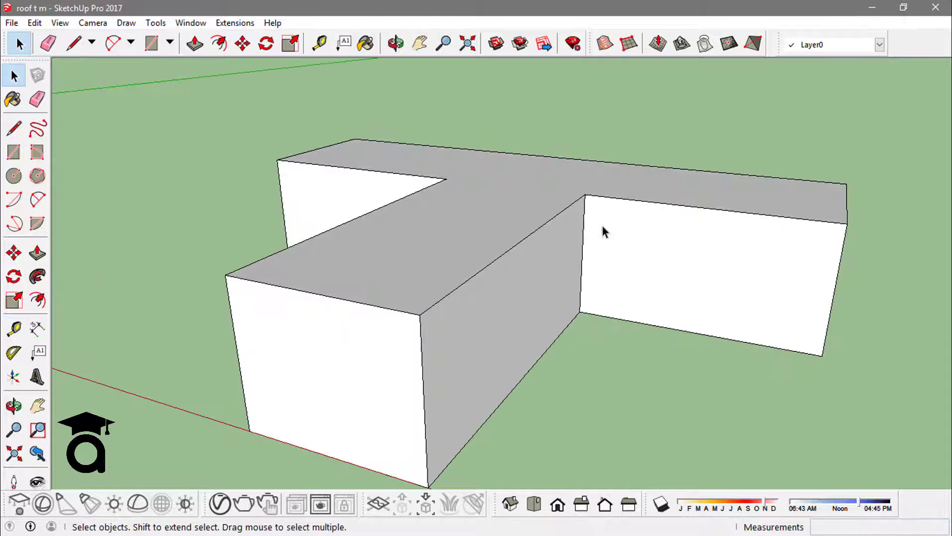
pyautogui.scroll(1, 440, 267)
pyautogui.press('l')
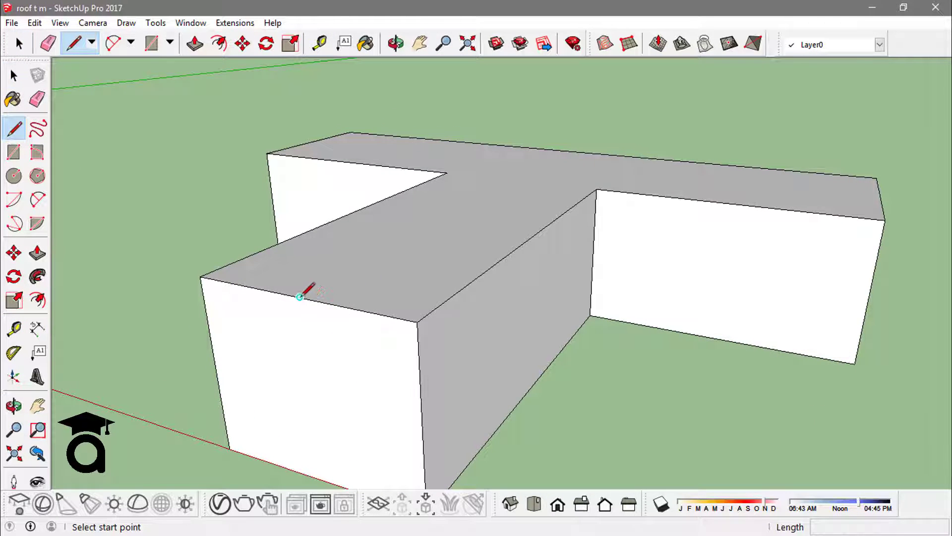
pyautogui.click(299, 296)
pyautogui.moveTo(299, 296); pyautogui.dragTo(321, 163, button='middle')
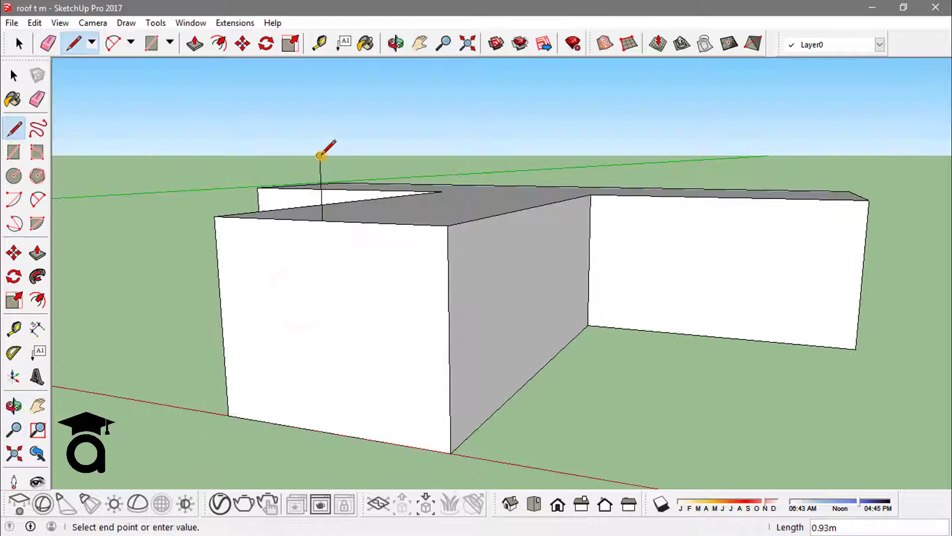
pyautogui.click(322, 155)
pyautogui.click(453, 221)
# - Sweep the triangle around the perimeter of the T-shaped building's top face with Follow Me to form a hip and valley roof
pyautogui.moveTo(453, 221)
pyautogui.mouseDown(button='middle')
pyautogui.moveTo(471, 205)
pyautogui.moveTo(457, 218)
pyautogui.mouseUp(button='middle')
pyautogui.press('space')
pyautogui.click(426, 199)
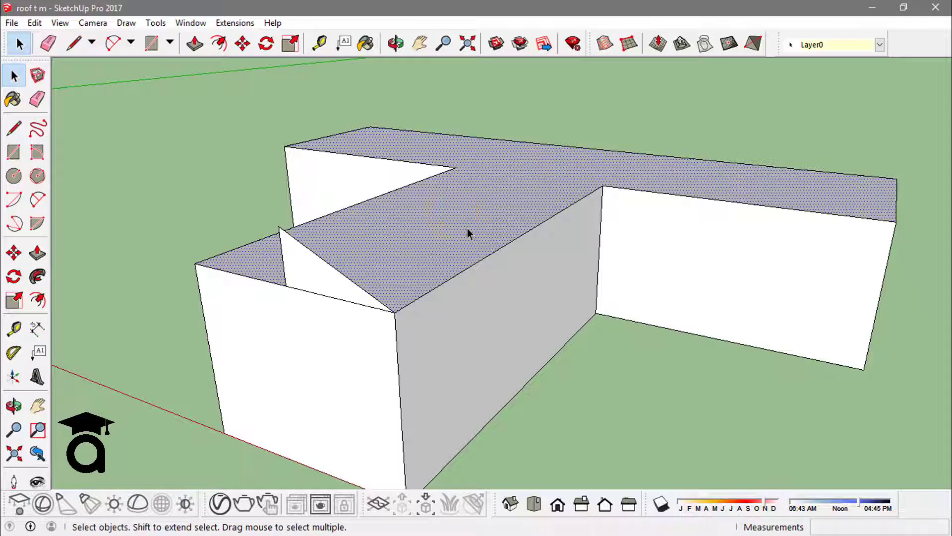
pyautogui.press('p')
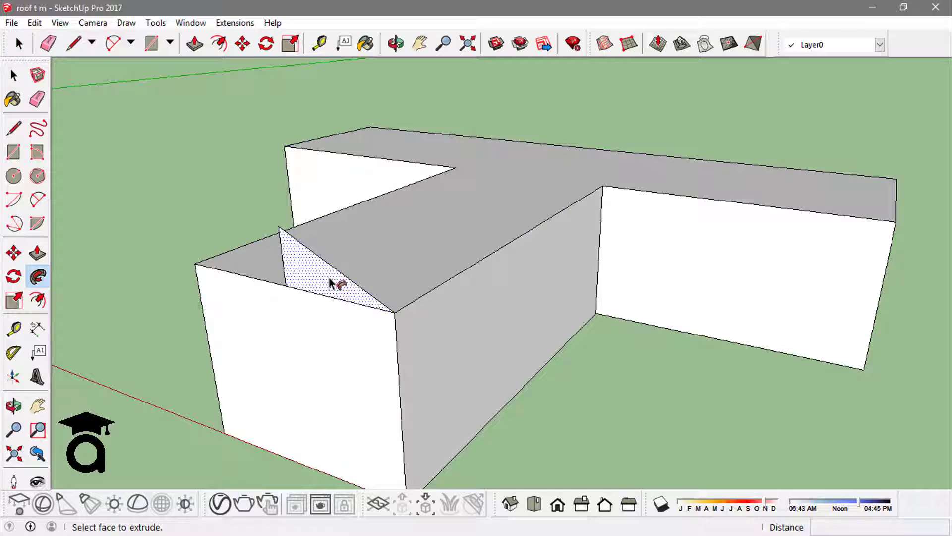
pyautogui.doubleClick(306, 272)
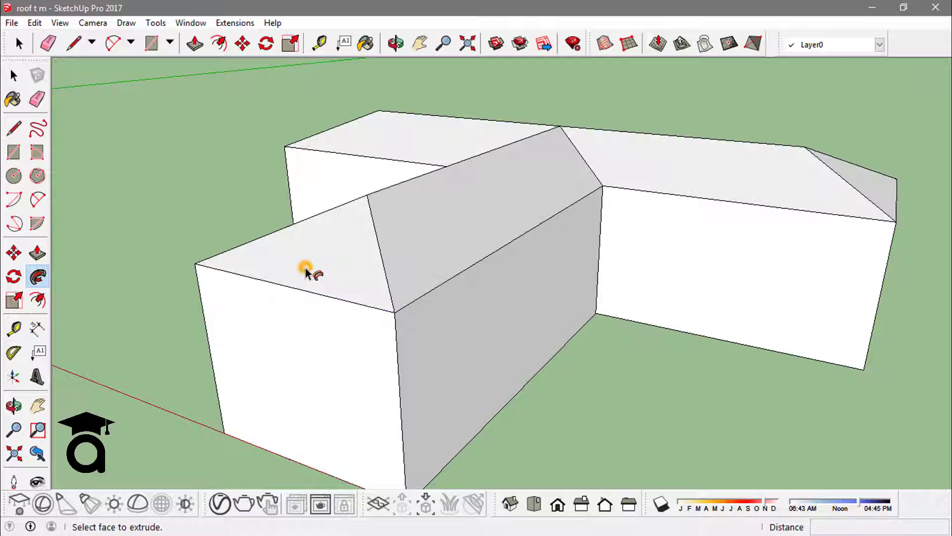
pyautogui.moveTo(572, 224); pyautogui.dragTo(444, 247, button='middle')
pyautogui.press('space')
pyautogui.press('space')
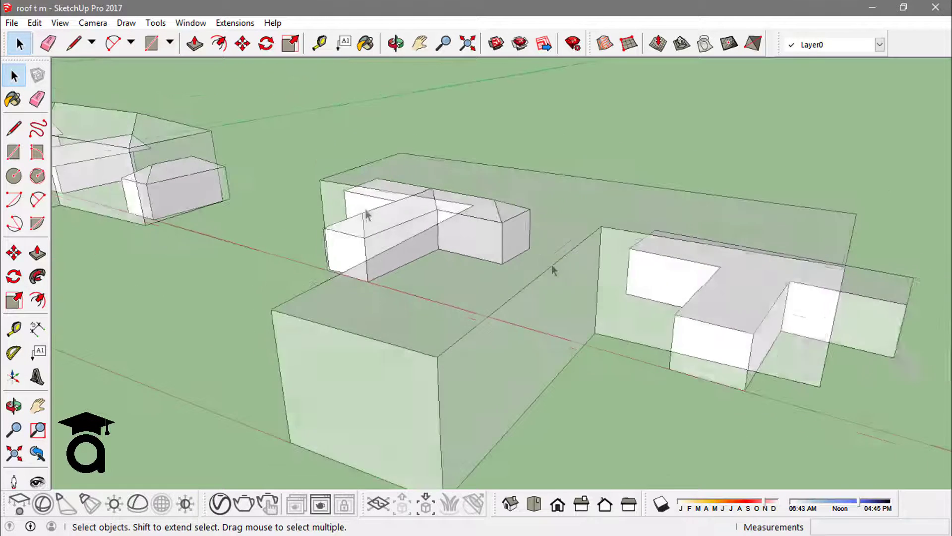
# - Measure the widths of the front wing and the rear wing across the top of the next T-shaped building
pyautogui.click(370, 258)
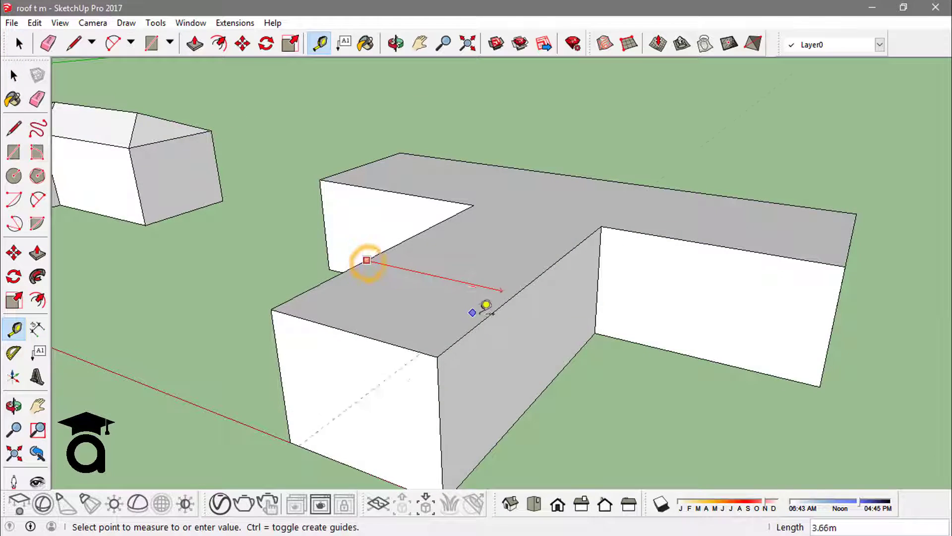
pyautogui.write('4')
pyautogui.press('Return')
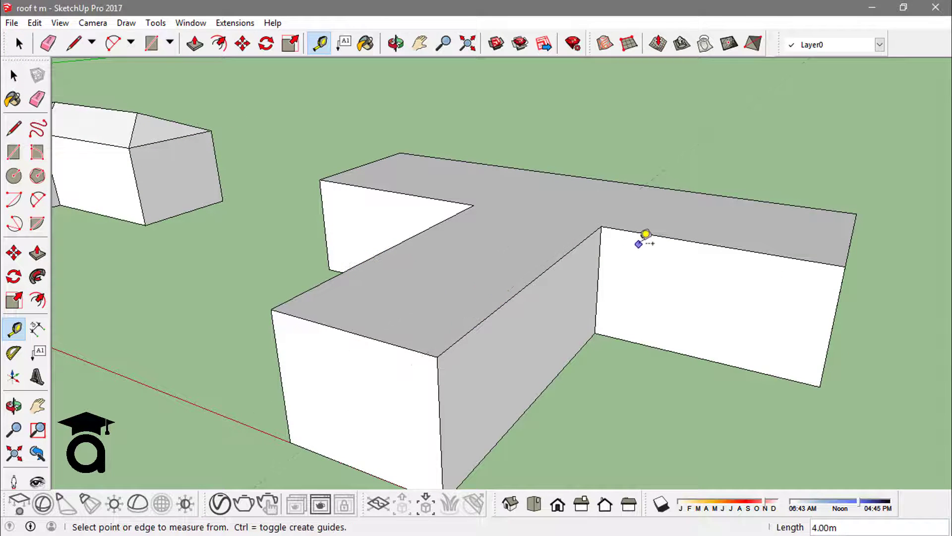
pyautogui.click(655, 234)
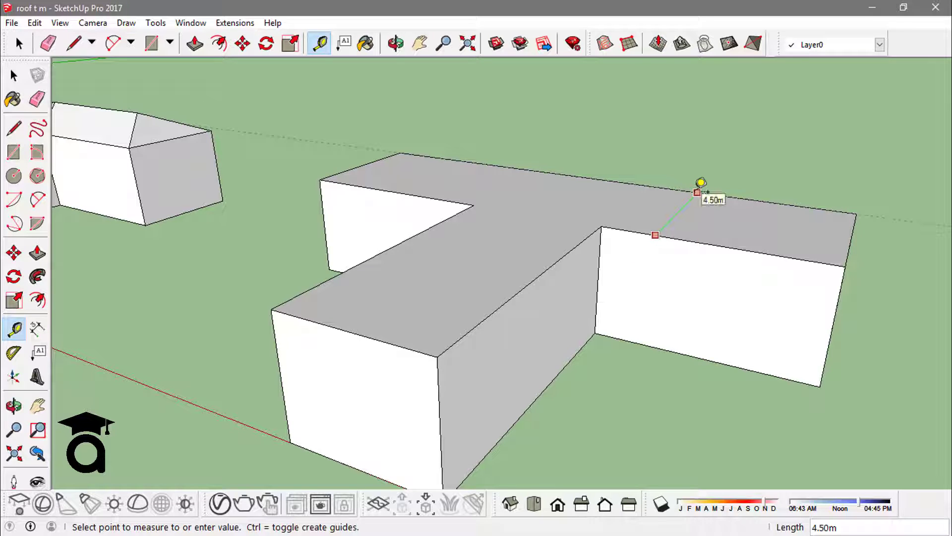
pyautogui.press('space')
# - Draw a right triangle on the second T-shaped building's front top edge, rising at the midpoint with a slope about 2.29 m long to the corner
pyautogui.moveTo(686, 198); pyautogui.dragTo(622, 218, button='middle')
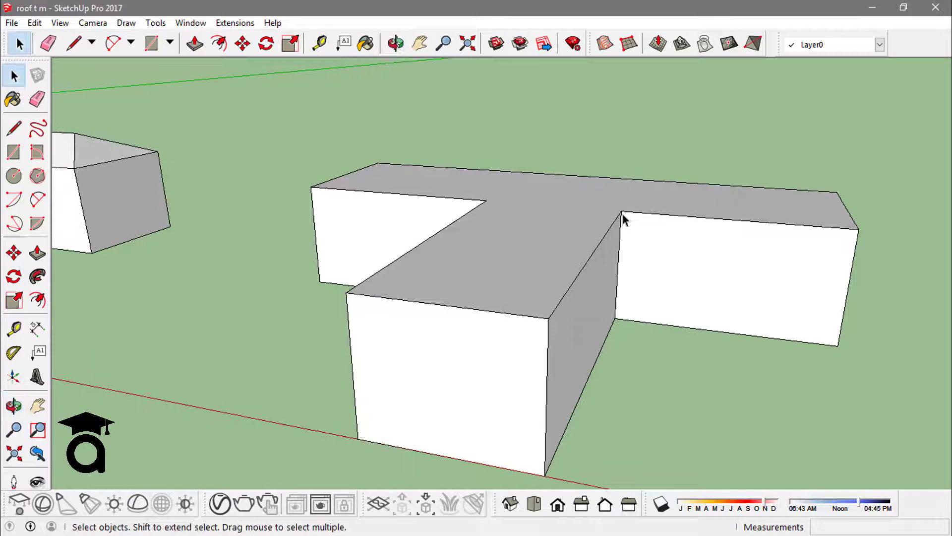
pyautogui.press('l')
pyautogui.moveTo(452, 298); pyautogui.dragTo(457, 272, button='middle')
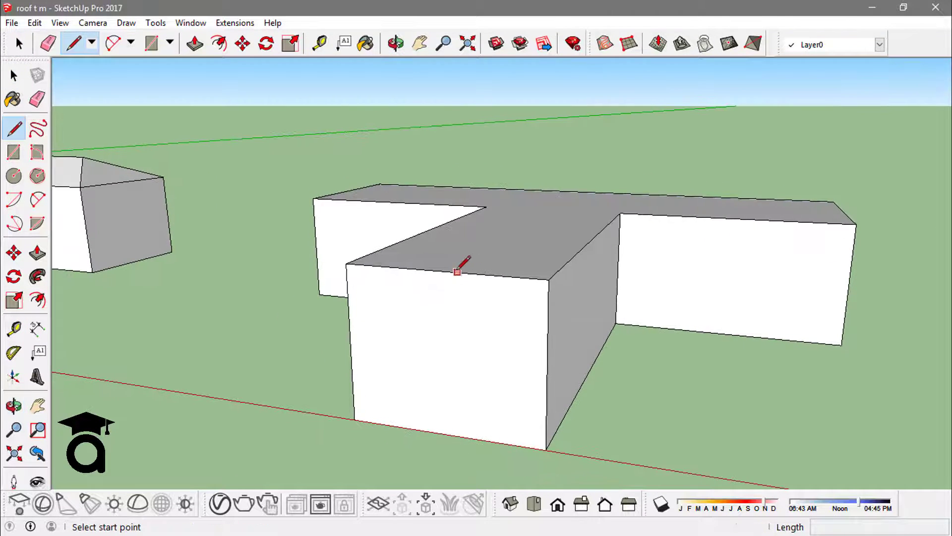
pyautogui.click(442, 271)
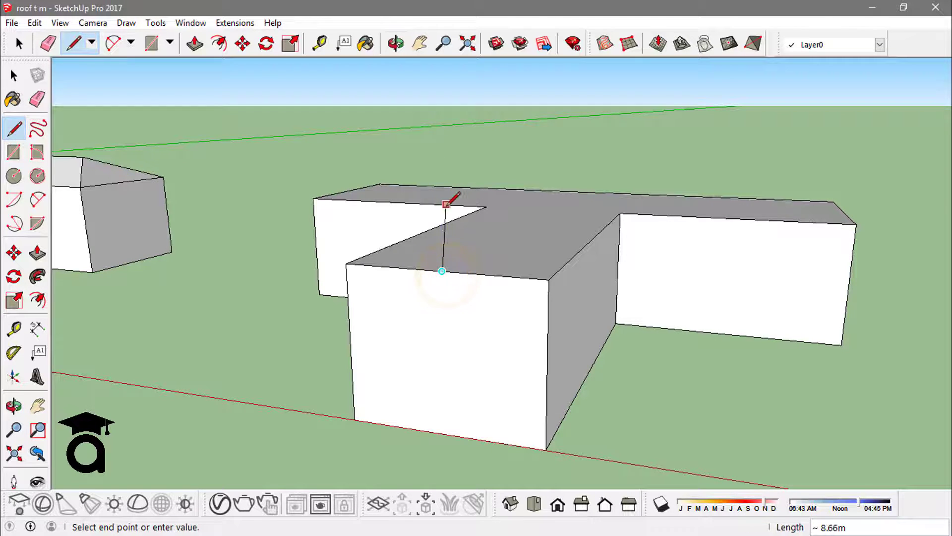
pyautogui.moveTo(450, 202); pyautogui.dragTo(448, 172, button='middle')
pyautogui.click(523, 210)
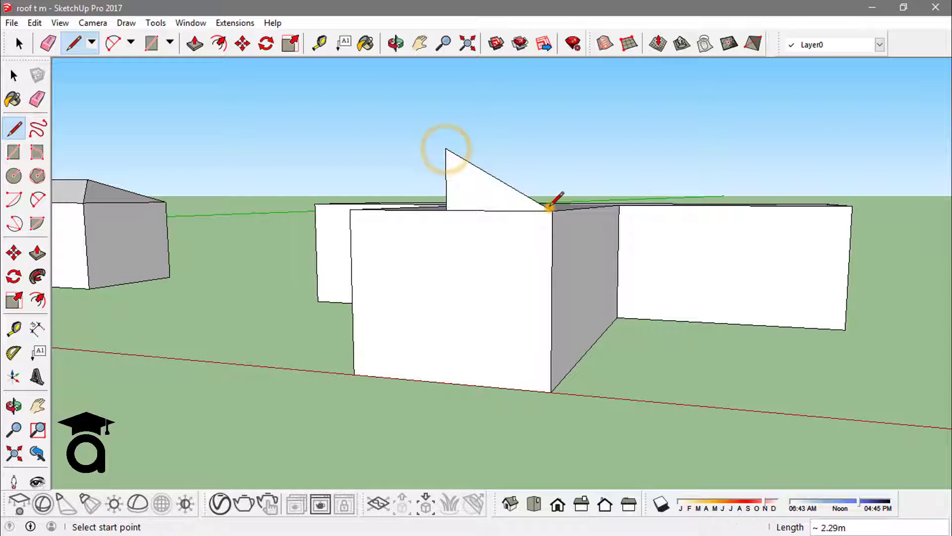
pyautogui.press('space')
pyautogui.moveTo(548, 206); pyautogui.dragTo(495, 207, button='middle')
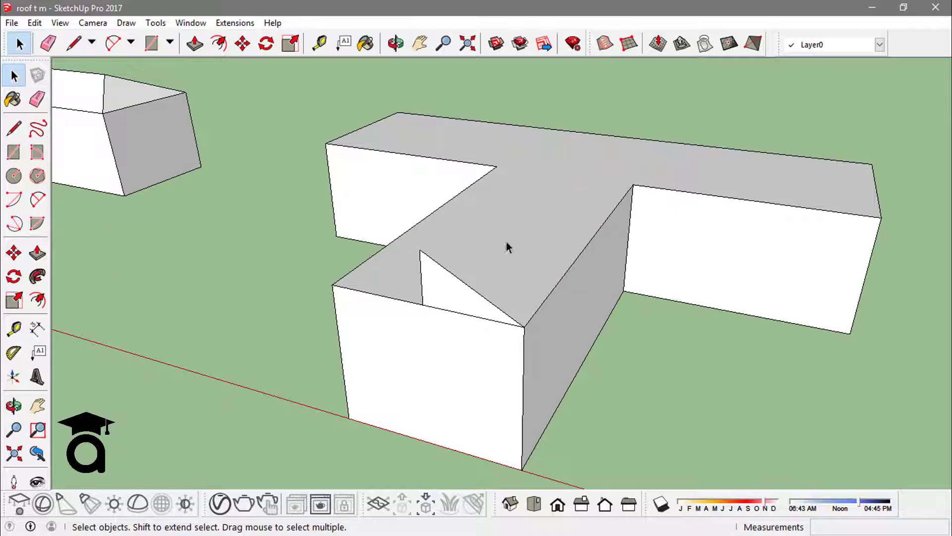
# - Sweep the triangle around the perimeter of the second T-shaped building's top face with Follow Me
pyautogui.click(534, 204)
pyautogui.press('f')
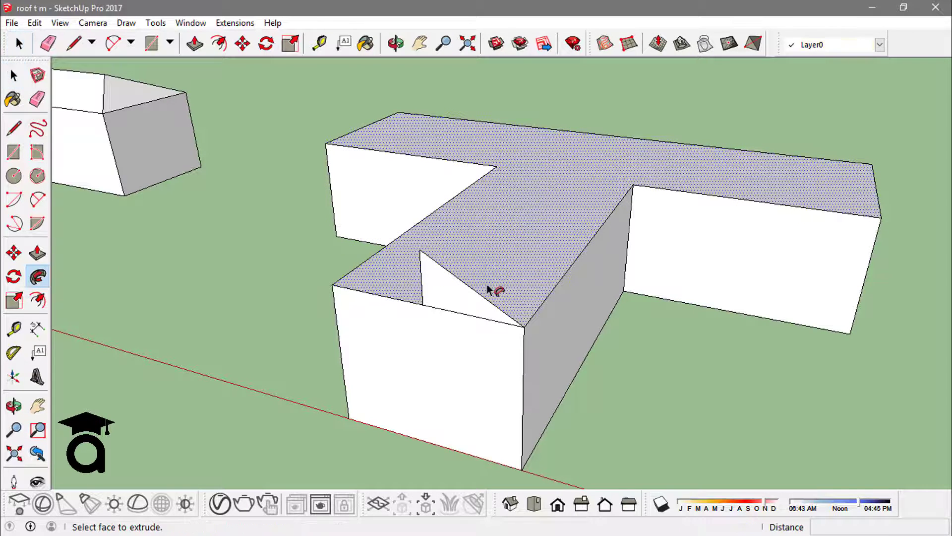
pyautogui.click(460, 293)
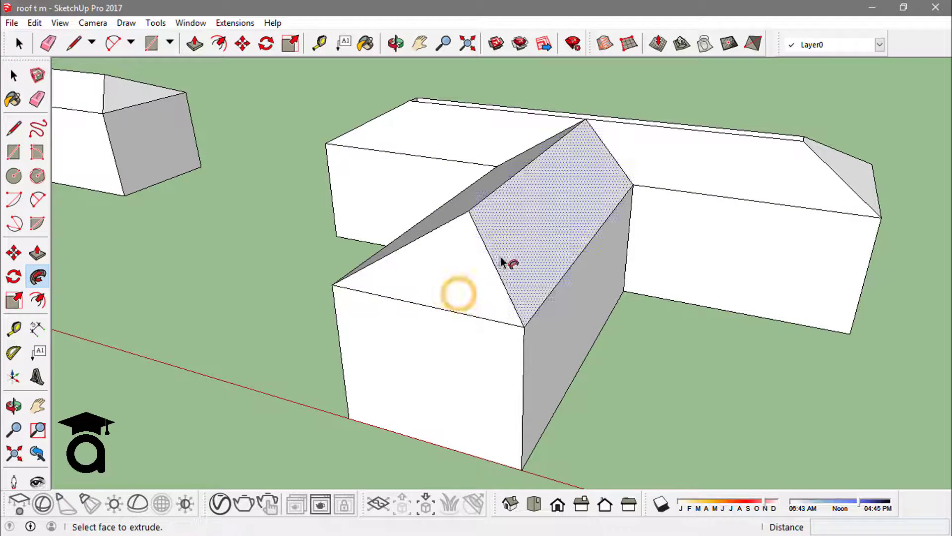
# - Draw lines that extend the end roof slopes to a shared peak above the open ridge gap at one end of the rear wing
pyautogui.press('o')
pyautogui.moveTo(722, 202); pyautogui.dragTo(592, 192)
pyautogui.moveTo(592, 191); pyautogui.dragTo(642, 249, button='middle')
pyautogui.moveTo(378, 205); pyautogui.dragTo(516, 130, button='middle')
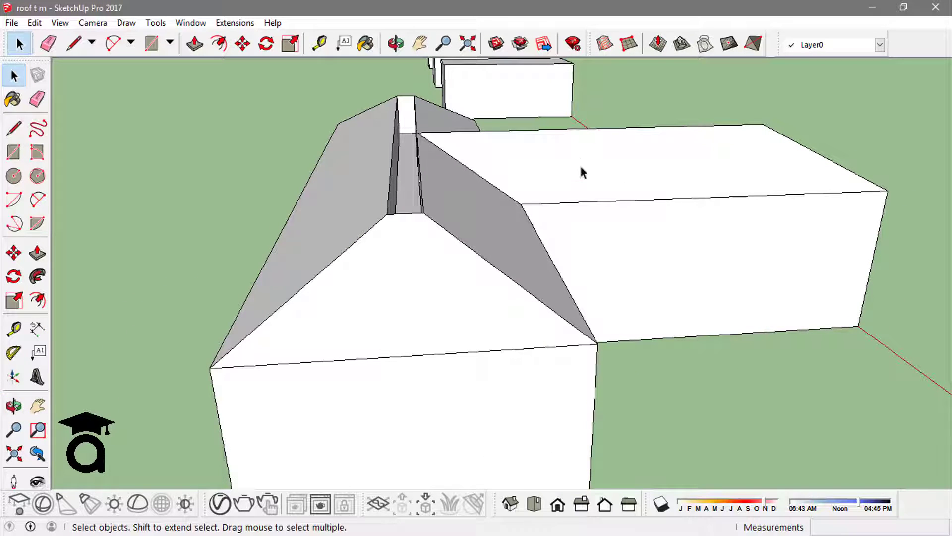
pyautogui.scroll(2, 406, 196)
pyautogui.moveTo(395, 179); pyautogui.dragTo(399, 181, button='middle')
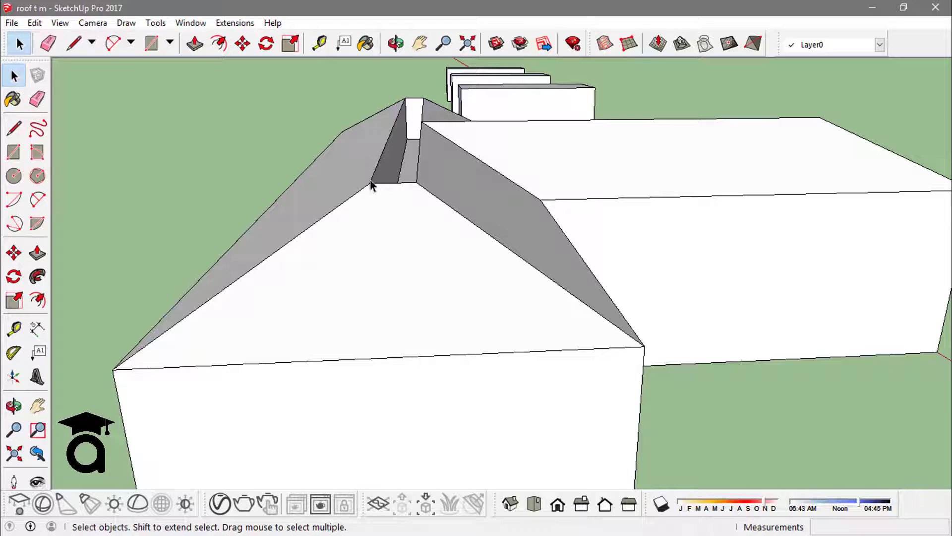
pyautogui.press('l')
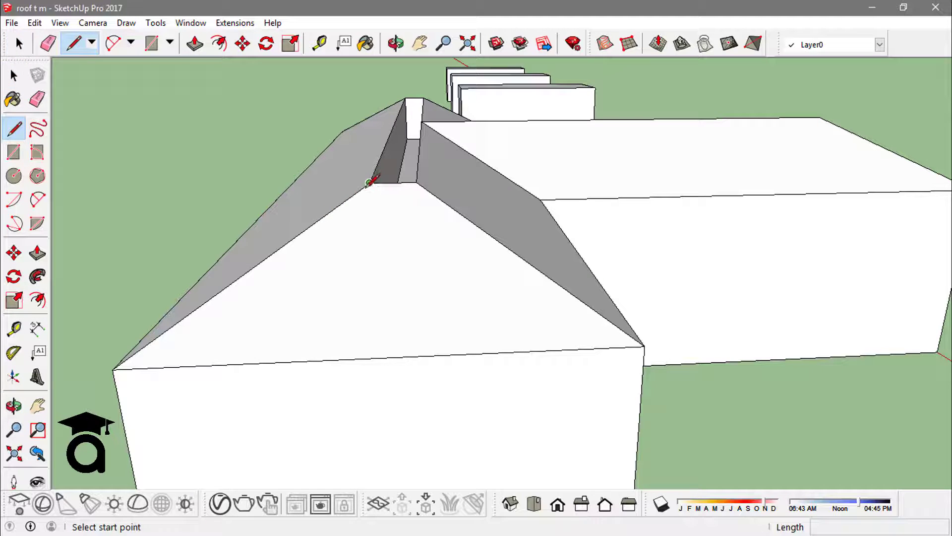
pyautogui.click(369, 183)
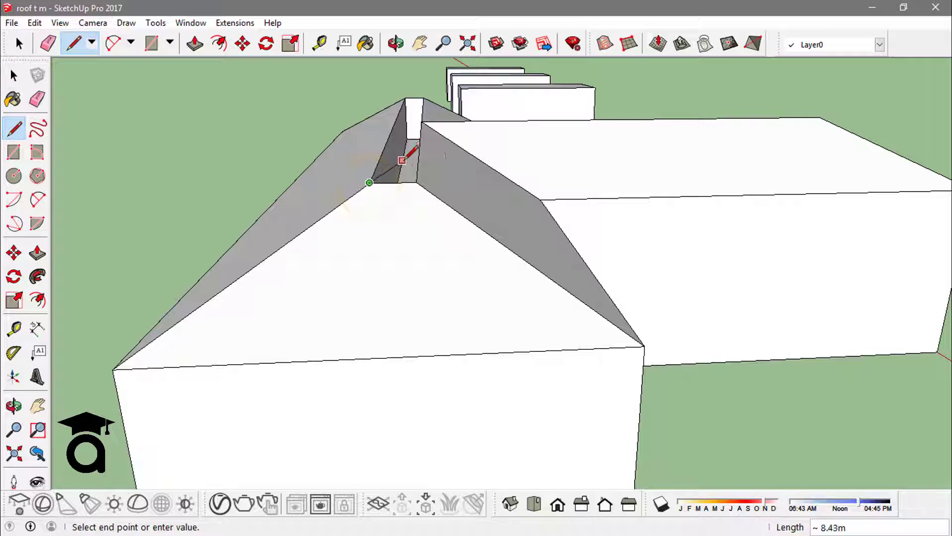
pyautogui.moveTo(416, 163); pyautogui.dragTo(608, 191, button='middle')
pyautogui.click(444, 193)
pyautogui.press('space')
pyautogui.moveTo(436, 263); pyautogui.dragTo(445, 275, button='middle')
# - Close the ridge gap at the rear wing's opposite end with two lines extending the slopes to a peak
pyautogui.press('l')
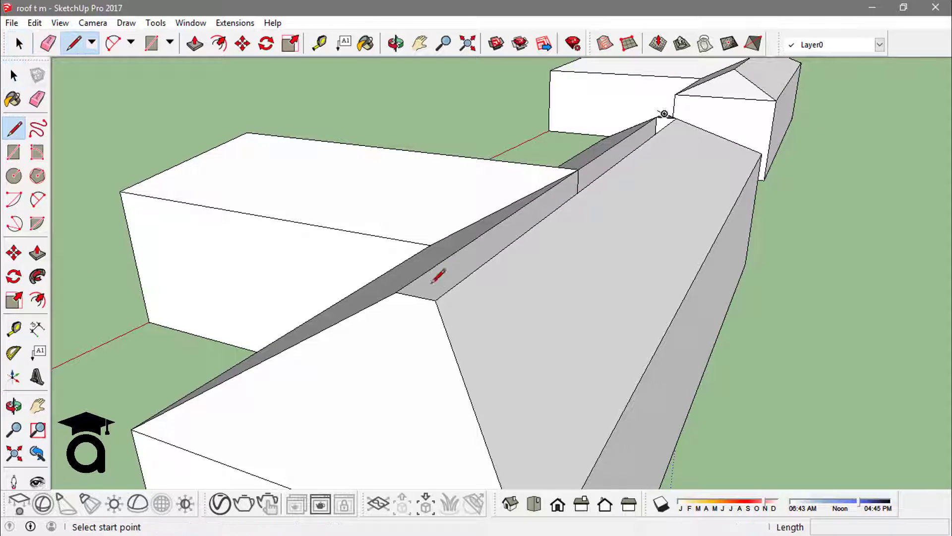
pyautogui.click(396, 292)
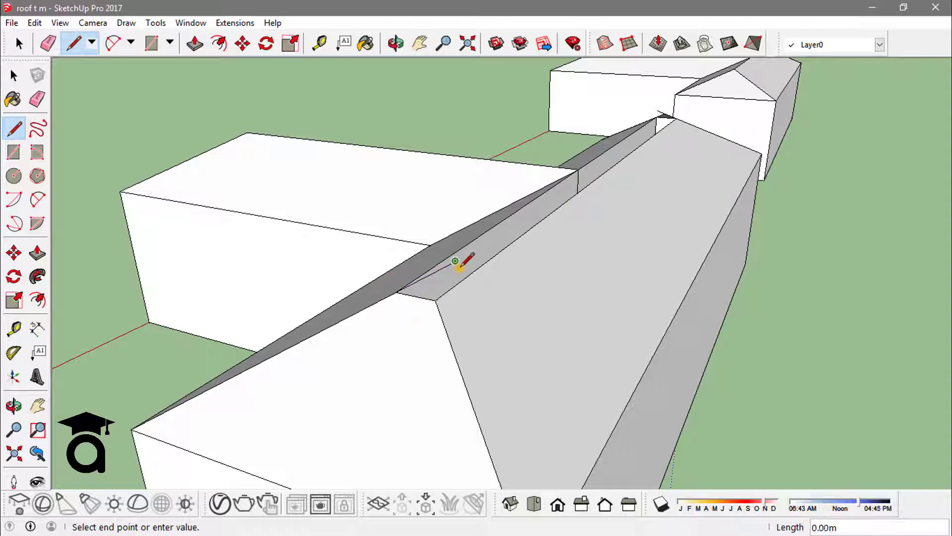
pyautogui.click(454, 262)
pyautogui.moveTo(452, 268); pyautogui.dragTo(578, 272, button='middle')
pyautogui.click(576, 304)
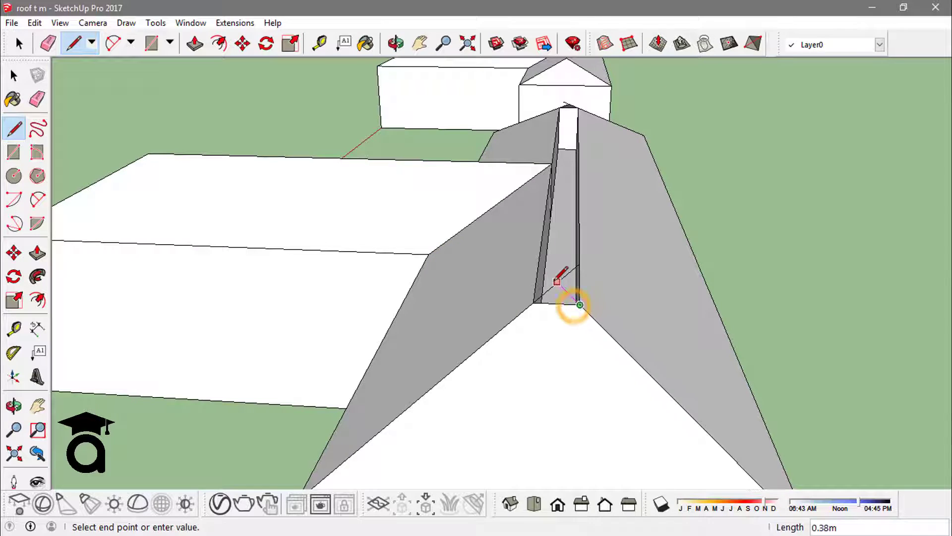
pyautogui.click(559, 282)
pyautogui.press('e')
pyautogui.moveTo(604, 228); pyautogui.dragTo(699, 79, button='middle')
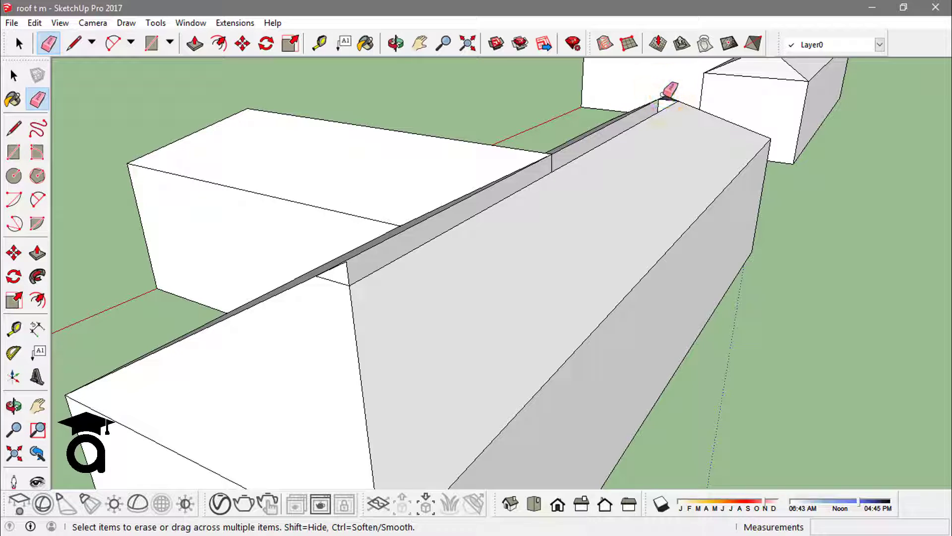
# - Draw a ridge line between the two peaks at the ends of the rear wing's roof
pyautogui.press('l')
pyautogui.click(666, 95)
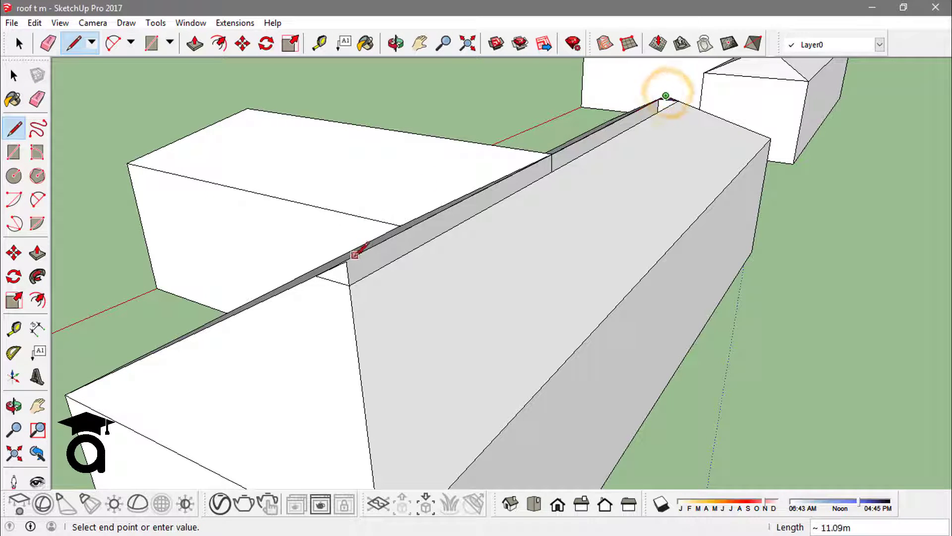
pyautogui.click(347, 265)
pyautogui.press('space')
pyautogui.moveTo(449, 237); pyautogui.dragTo(538, 256, button='middle')
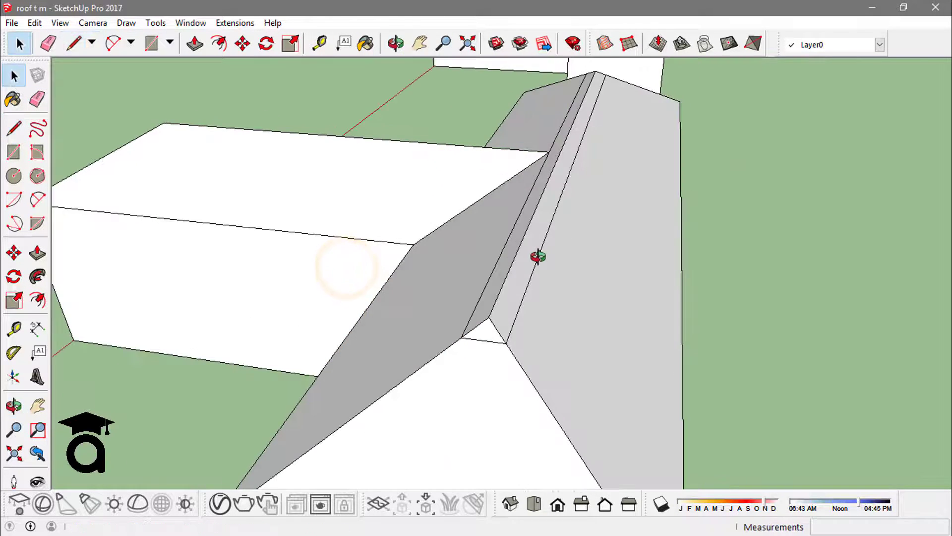
# - Erase the leftover edges beside the rear wing's new ridge and below its end peak to merge the roof faces
pyautogui.press('e')
pyautogui.click(542, 255)
pyautogui.click(499, 256)
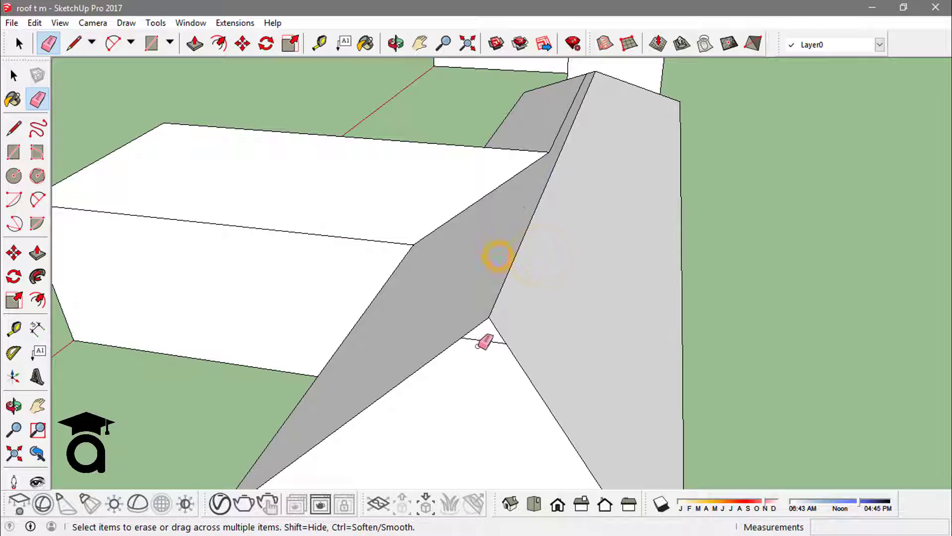
pyautogui.moveTo(594, 254)
pyautogui.mouseDown(button='middle')
pyautogui.moveTo(389, 230)
pyautogui.moveTo(892, 302)
pyautogui.moveTo(770, 380)
pyautogui.mouseUp(button='middle')
pyautogui.click(639, 243)
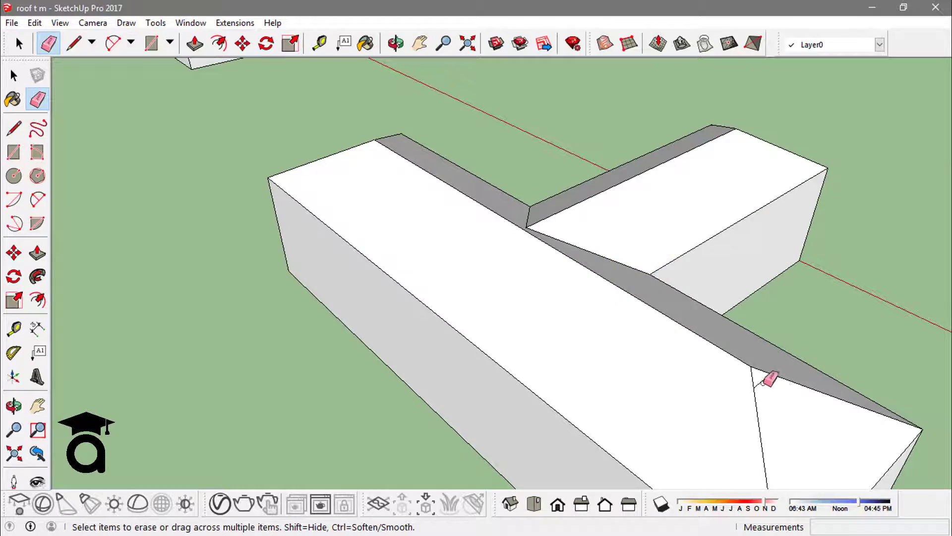
pyautogui.press('space')
pyautogui.moveTo(791, 319)
pyautogui.mouseDown(button='middle')
pyautogui.moveTo(419, 287)
pyautogui.moveTo(404, 238)
pyautogui.moveTo(488, 284)
pyautogui.moveTo(299, 266)
pyautogui.moveTo(370, 221)
pyautogui.moveTo(638, 195)
pyautogui.moveTo(649, 222)
pyautogui.moveTo(445, 323)
pyautogui.moveTo(365, 299)
pyautogui.moveTo(476, 305)
pyautogui.mouseUp(button='middle')
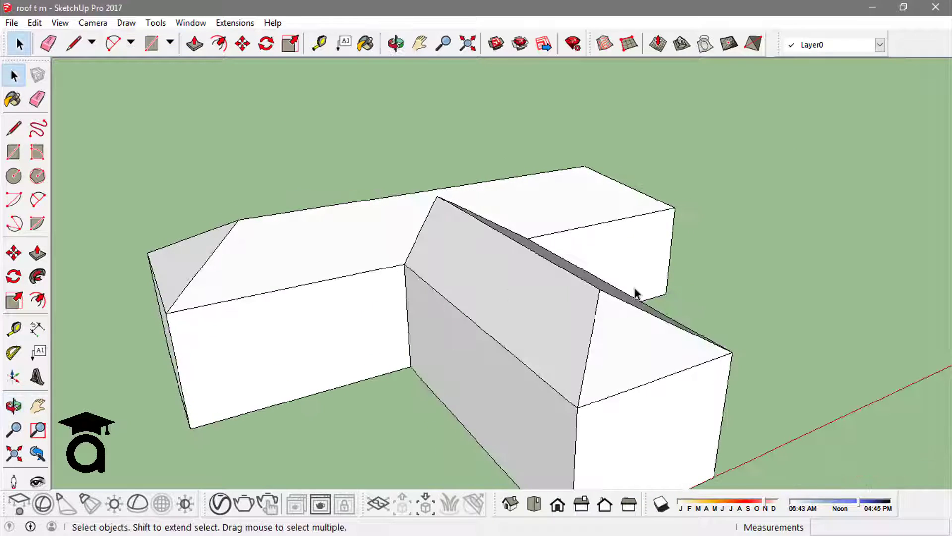
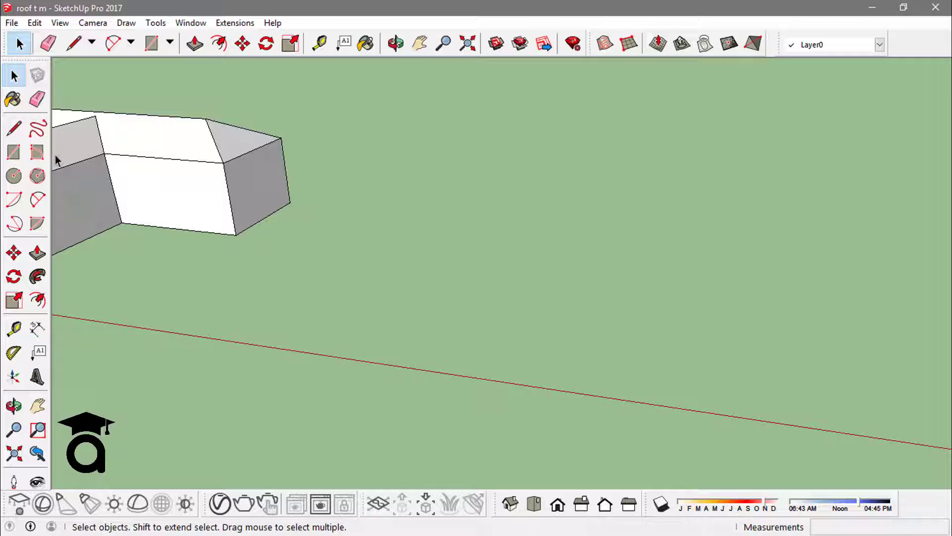
# - Draw a hexagon with a radius of about 3.19 m on the ground beside the T-shaped buildings and extrude it upward into a prism
pyautogui.click(38, 176)
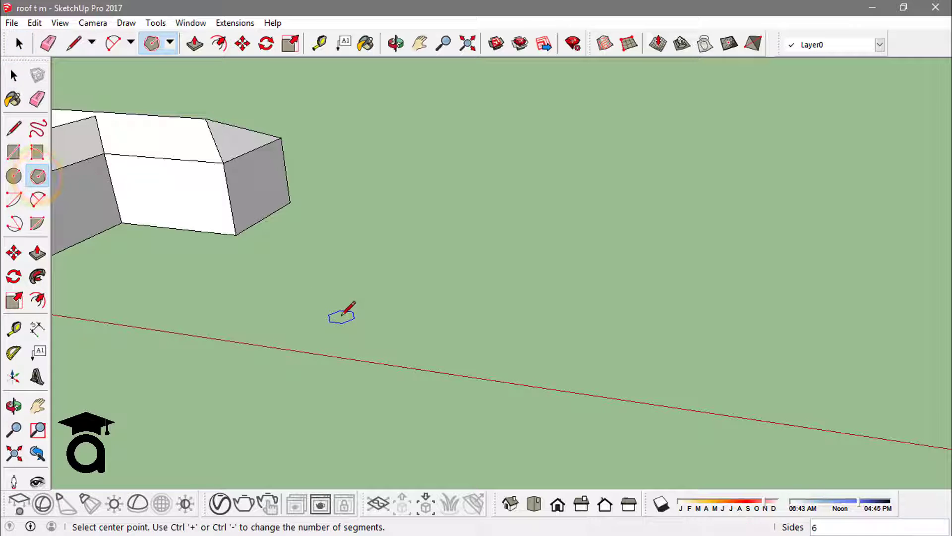
pyautogui.click(348, 326)
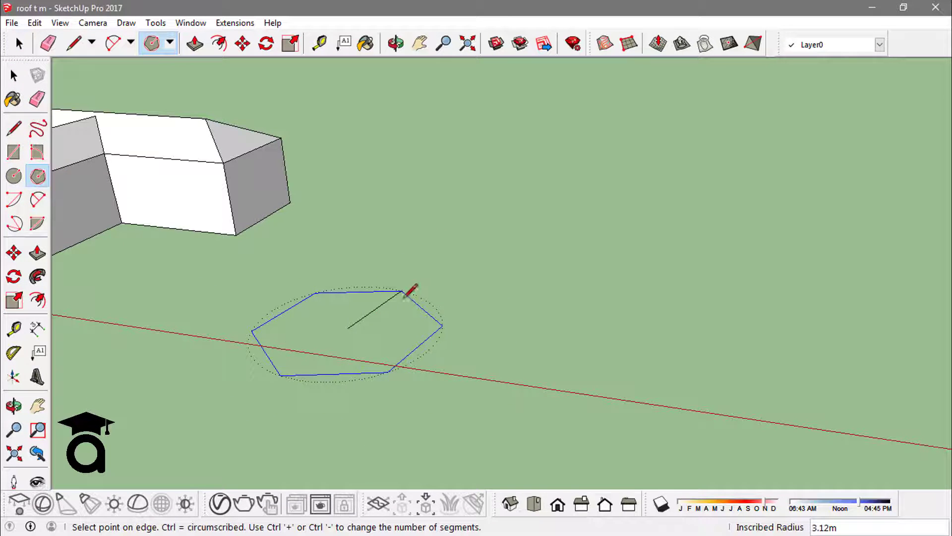
pyautogui.click(411, 281)
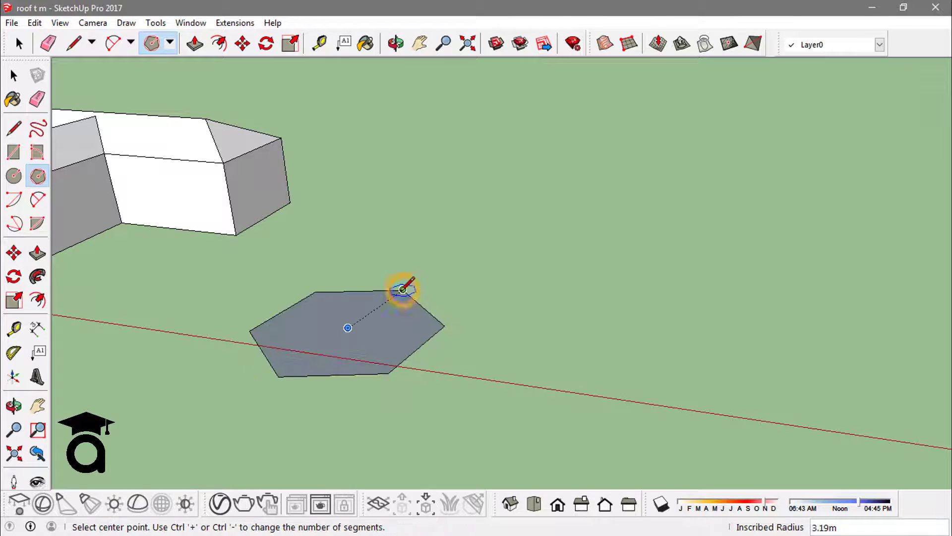
pyautogui.press('p')
pyautogui.moveTo(365, 334); pyautogui.dragTo(362, 256)
pyautogui.press('space')
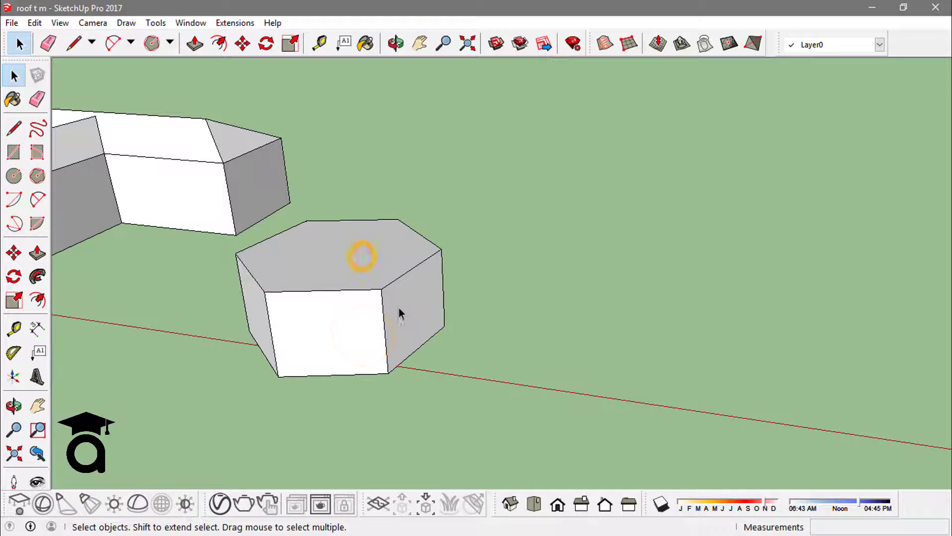
# - Delete the whole hexagonal prism
pyautogui.moveTo(427, 270); pyautogui.dragTo(449, 271, button='middle')
pyautogui.moveTo(280, 278); pyautogui.dragTo(236, 171, button='middle')
pyautogui.moveTo(236, 171); pyautogui.dragTo(584, 432)
pyautogui.press('Delete')
pyautogui.moveTo(584, 433); pyautogui.dragTo(498, 397, button='middle')
# - Draw a six-segment circle on the ground beside the T-shaped buildings, with its radius along the red axis
pyautogui.press('c')
pyautogui.moveTo(351, 323); pyautogui.dragTo(308, 340, button='middle')
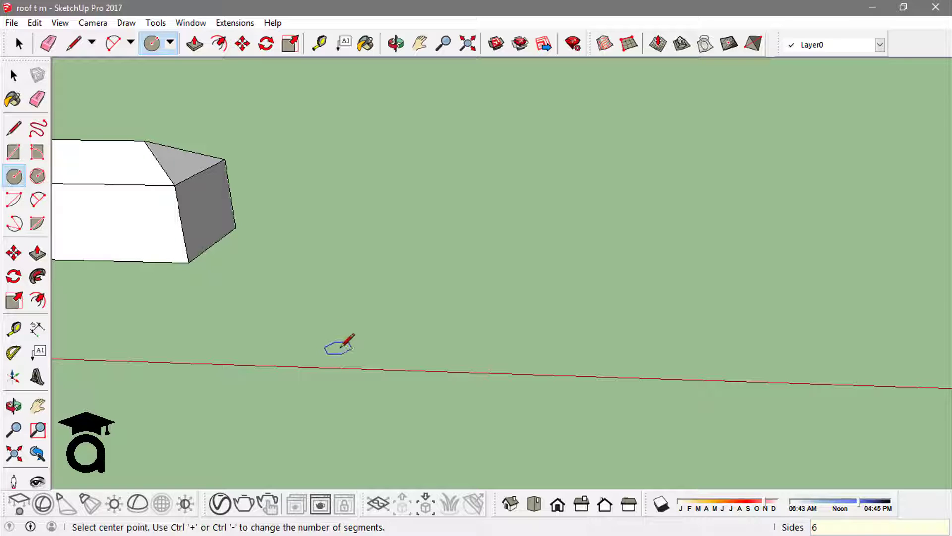
pyautogui.click(344, 343)
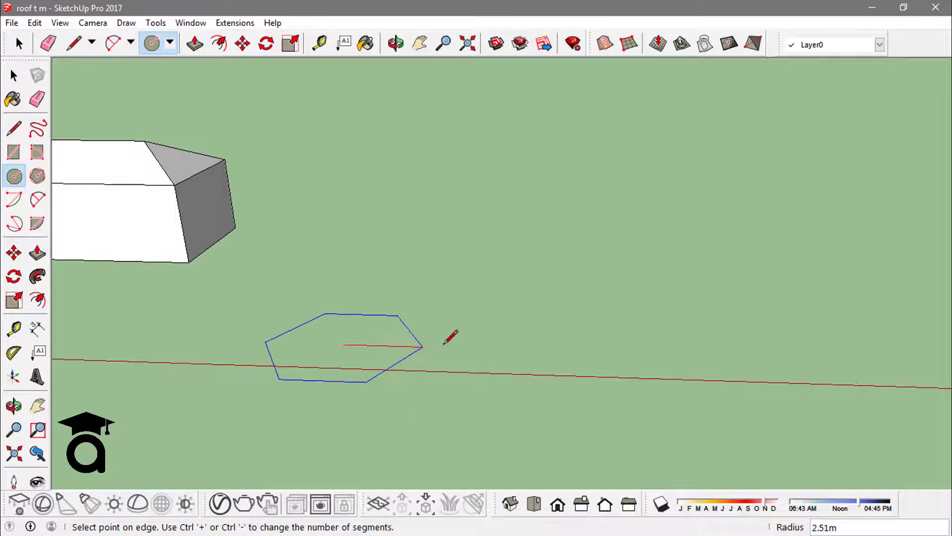
pyautogui.click(451, 349)
pyautogui.press('space')
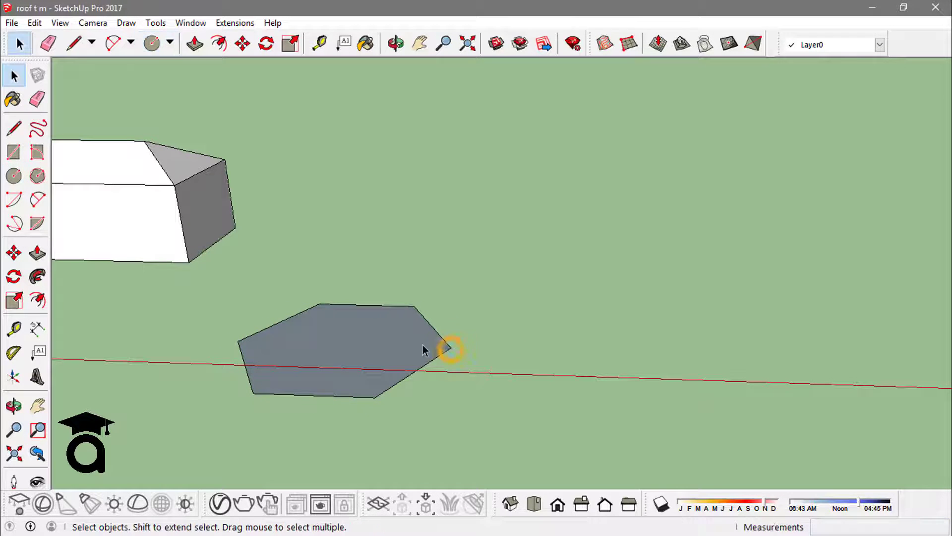
# - Extrude the hexagonal face beside the T-shaped buildings upward by 3.25 m into a prism
pyautogui.press('p')
pyautogui.moveTo(393, 350); pyautogui.dragTo(387, 314)
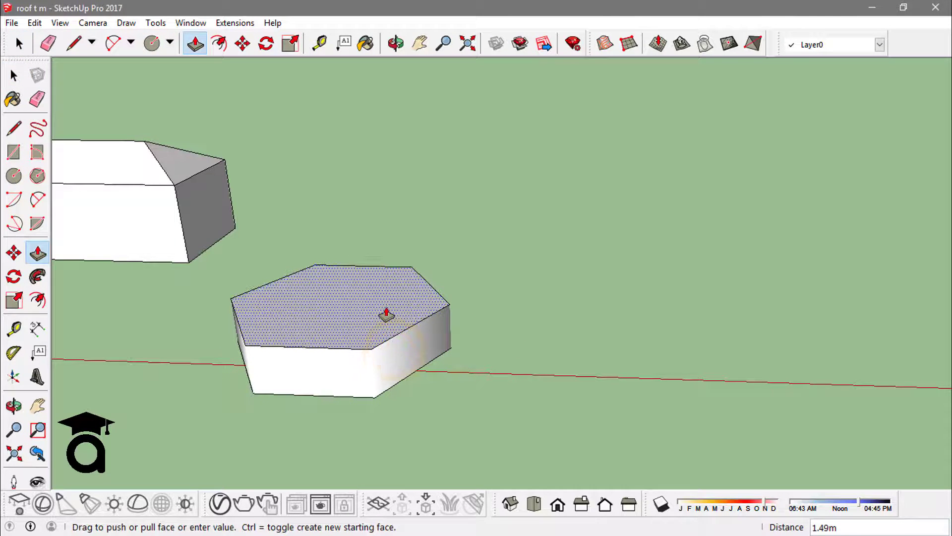
pyautogui.write('3.25')
pyautogui.press('Return')
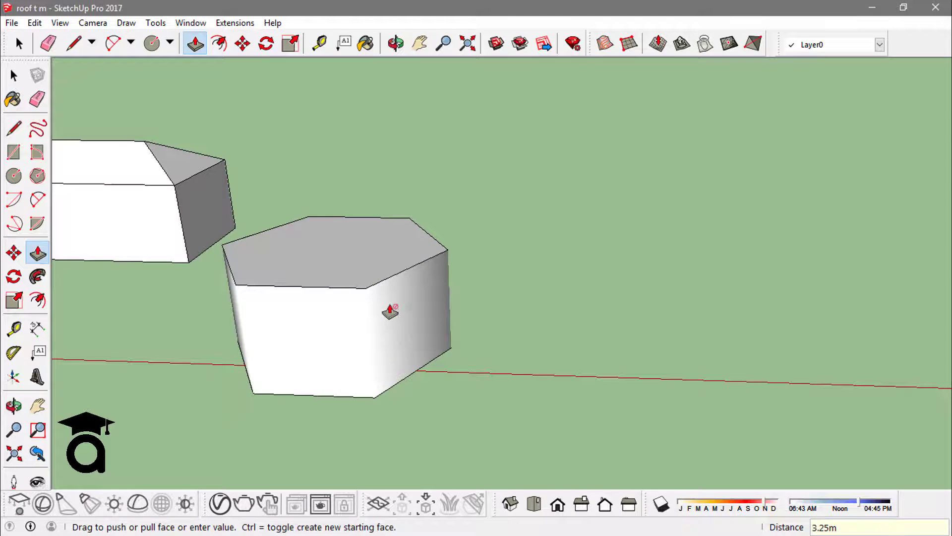
pyautogui.press('space')
# - Draw a line from the centre of the hexagonal prism's top face through an edge midpoint and slightly beyond it for the overhang
pyautogui.moveTo(402, 310); pyautogui.dragTo(483, 253, button='middle')
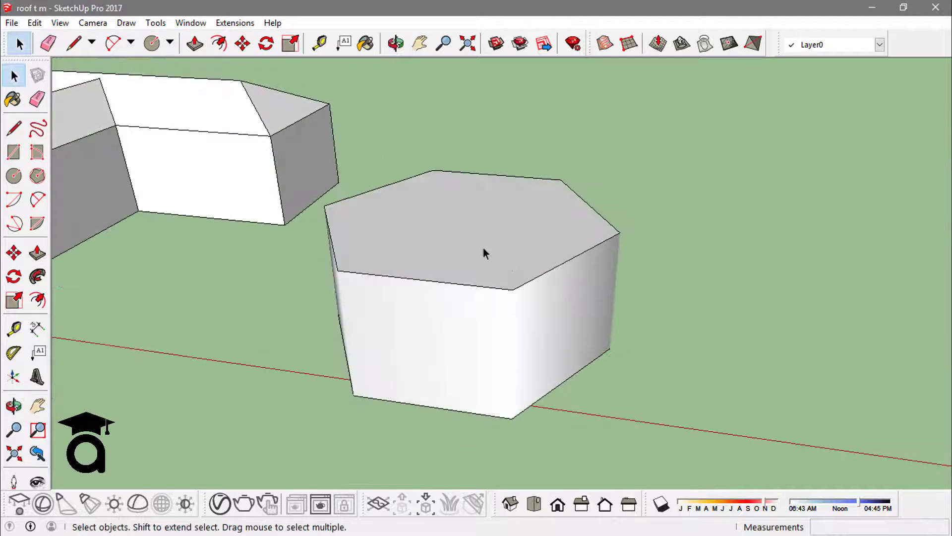
pyautogui.press('l')
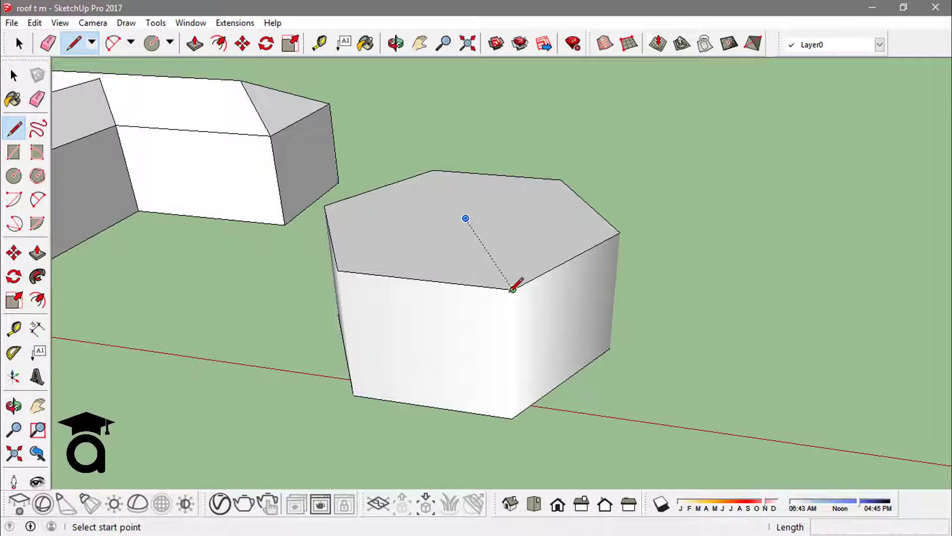
pyautogui.click(466, 218)
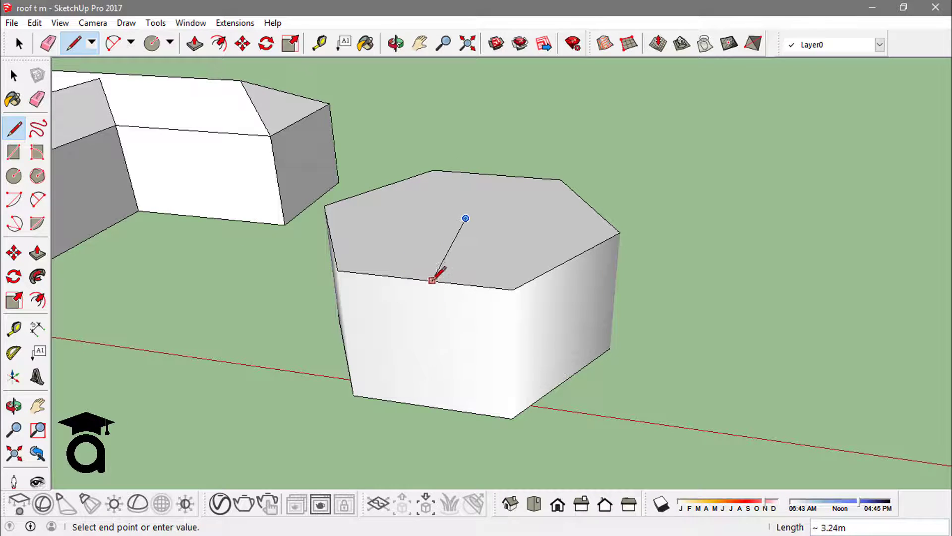
pyautogui.moveTo(425, 276); pyautogui.dragTo(380, 307, button='middle')
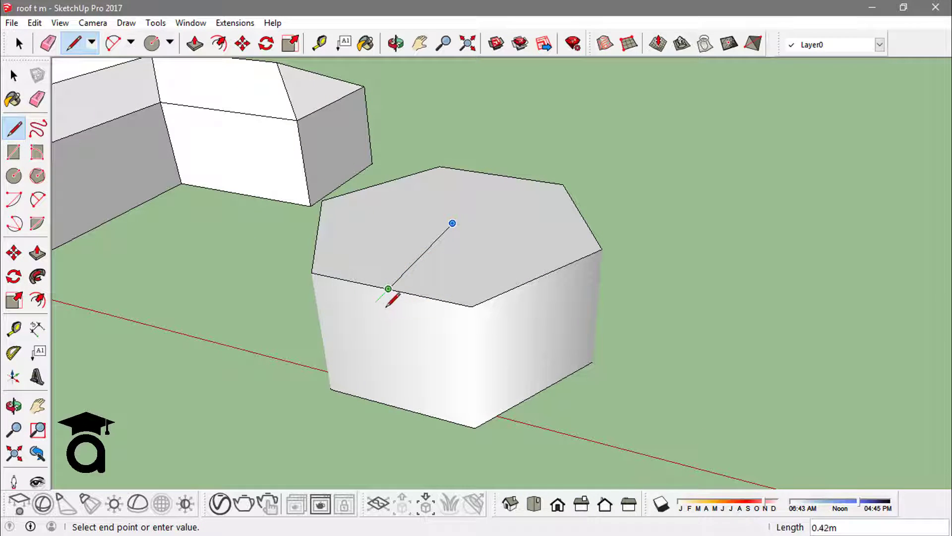
pyautogui.click(369, 310)
pyautogui.press('space')
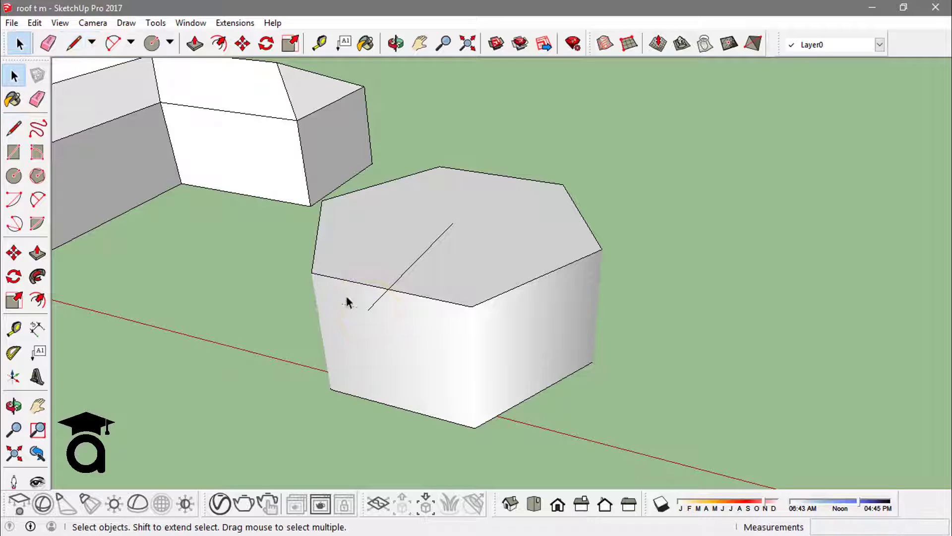
# - Draw a vertical line up from the hexagonal top's centre and join its peak to the overhang end, forming a triangular roof profile
pyautogui.moveTo(419, 301); pyautogui.dragTo(451, 203, button='middle')
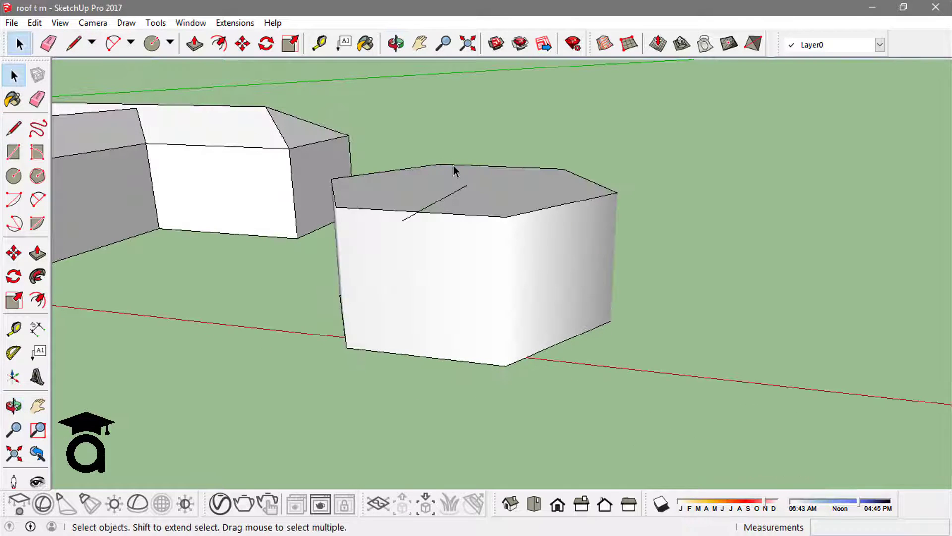
pyautogui.press('l')
pyautogui.click(466, 185)
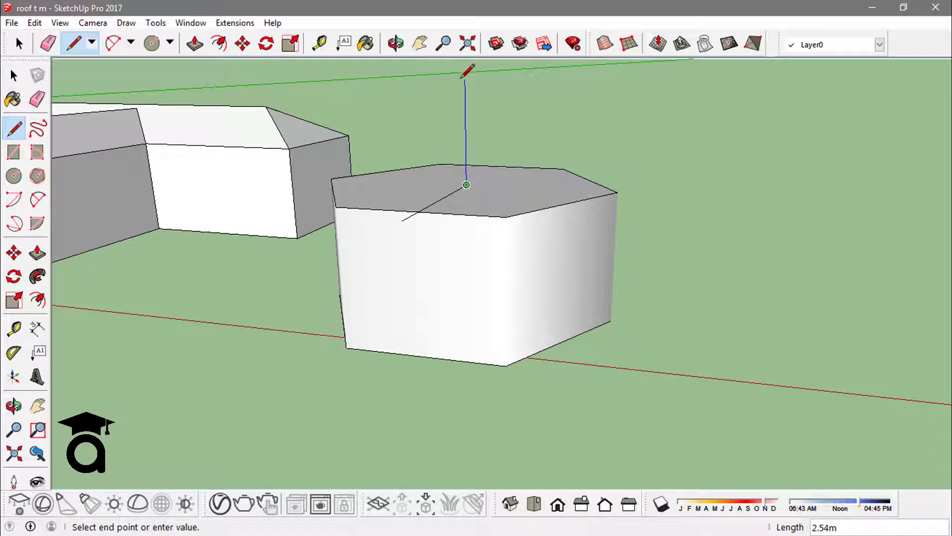
pyautogui.click(465, 106)
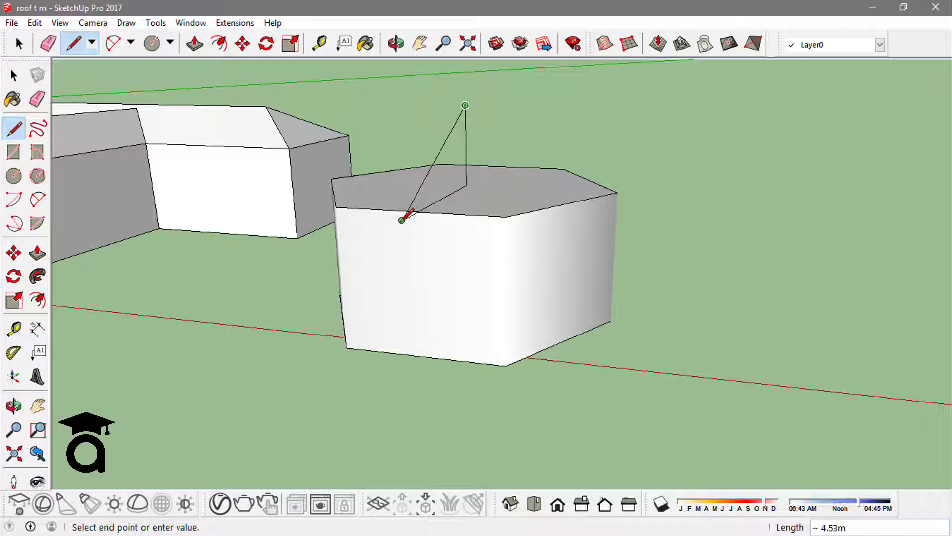
pyautogui.press('Escape')
pyautogui.click(399, 221)
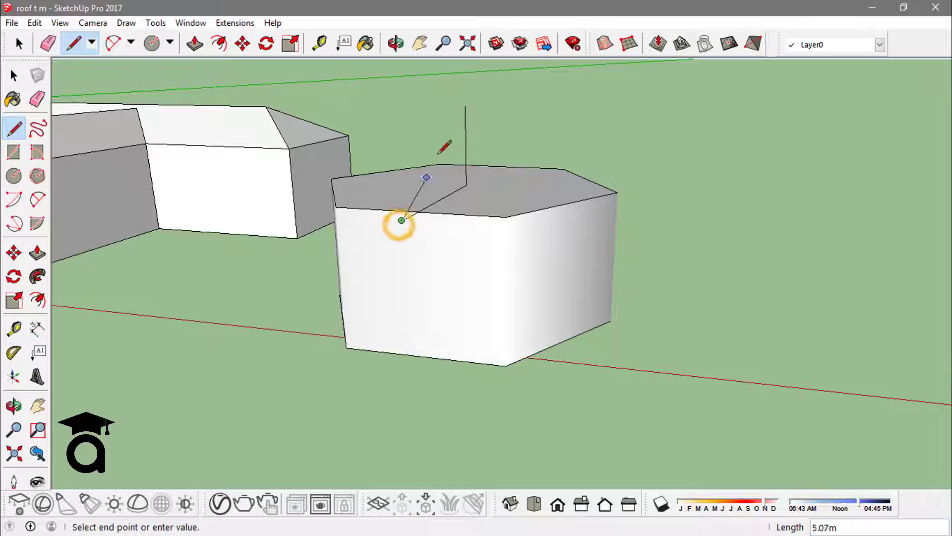
pyautogui.click(460, 109)
# - Sweep the triangular profile around the hexagonal top face with Follow Me to form the overhanging roof
pyautogui.moveTo(483, 125); pyautogui.dragTo(529, 195, button='middle')
pyautogui.press('space')
pyautogui.click(528, 266)
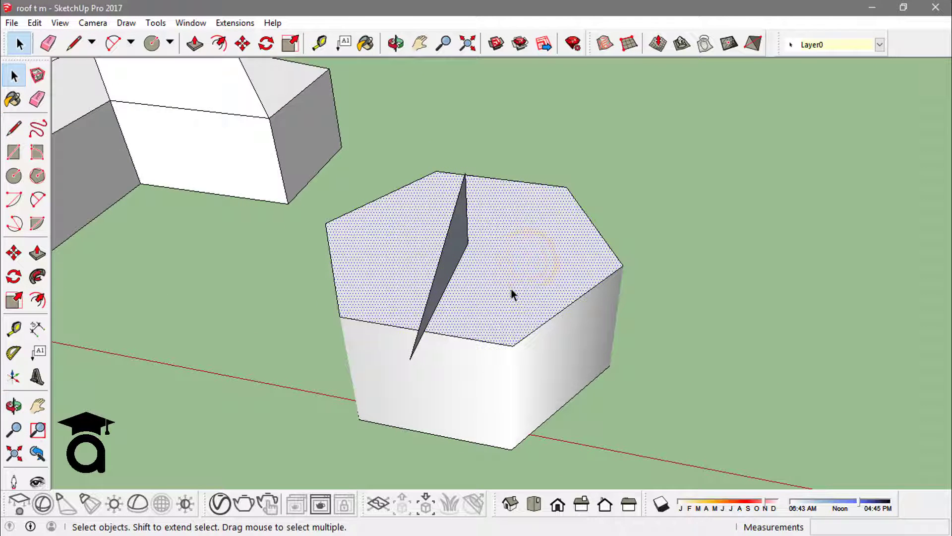
pyautogui.press('p')
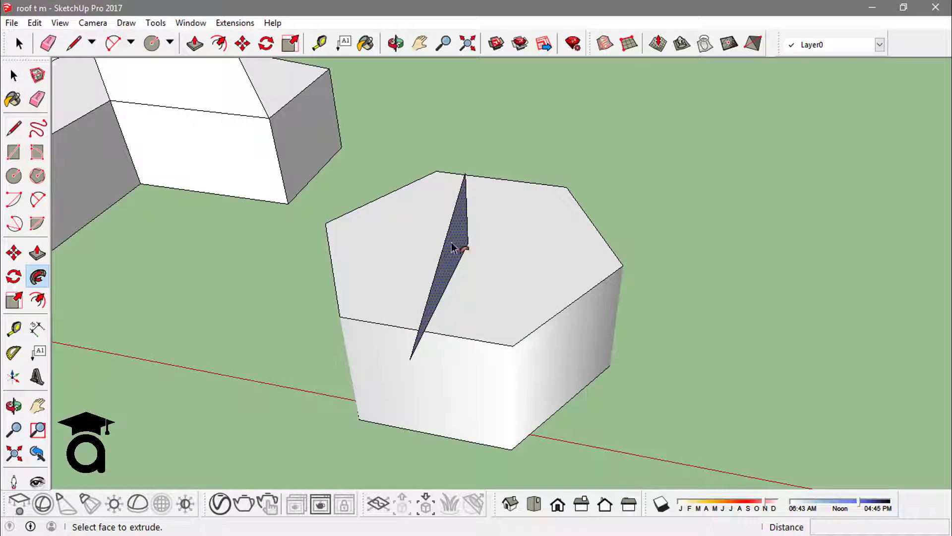
pyautogui.click(452, 247)
# - Reverse the faces of the hexagonal building's roof so their front sides point outward
pyautogui.moveTo(572, 257); pyautogui.dragTo(334, 206, button='middle')
pyautogui.rightClick(517, 167)
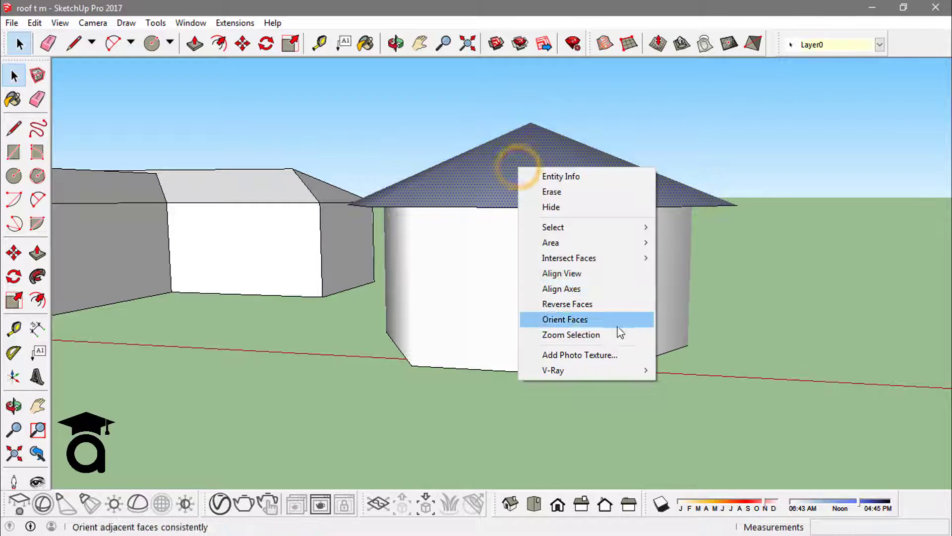
pyautogui.click(577, 303)
# - Draw a five-segment circle with a radius of about 3.63 m along the green axis on the ground beside the hexagonal building
pyautogui.moveTo(650, 141); pyautogui.dragTo(544, 308, button='middle')
pyautogui.scroll(3, 643, 359)
pyautogui.scroll(-2, 590, 328)
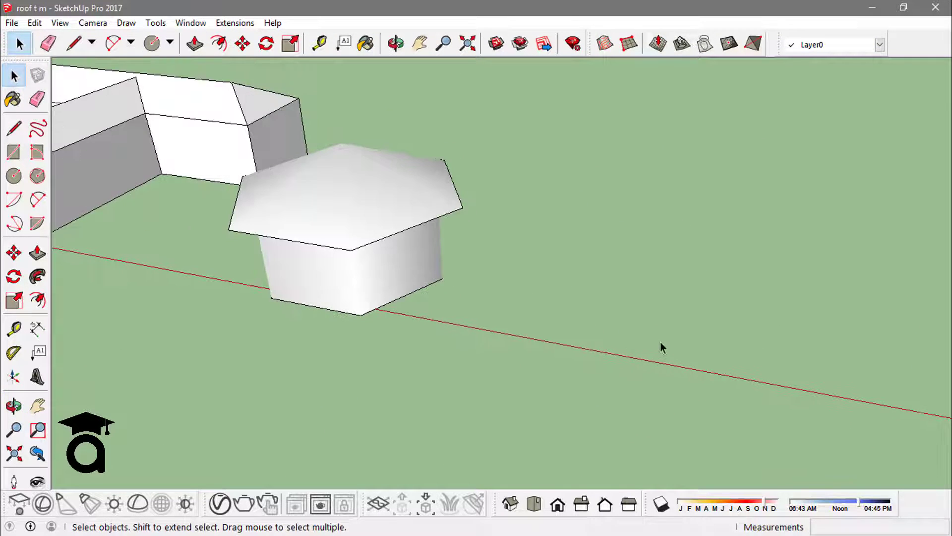
pyautogui.scroll(2, 662, 347)
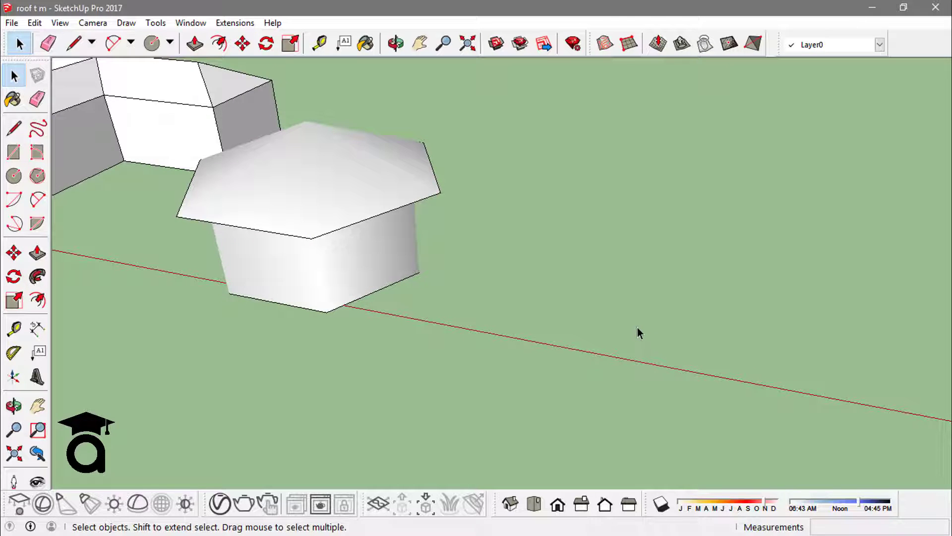
pyautogui.press('c')
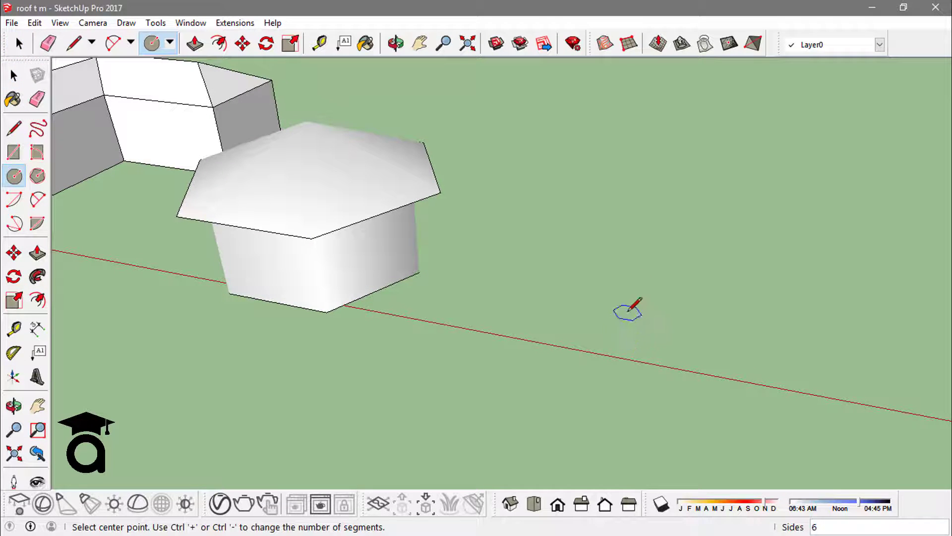
pyautogui.click(634, 308)
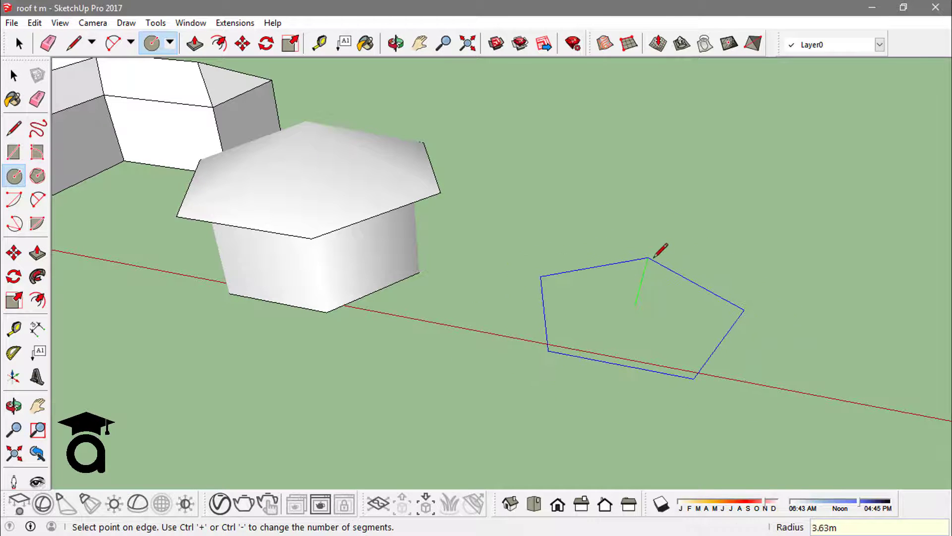
pyautogui.click(651, 250)
pyautogui.press('space')
# - Extrude the pentagonal face upward by 3.25 m
pyautogui.press('p')
pyautogui.moveTo(647, 313); pyautogui.dragTo(648, 259)
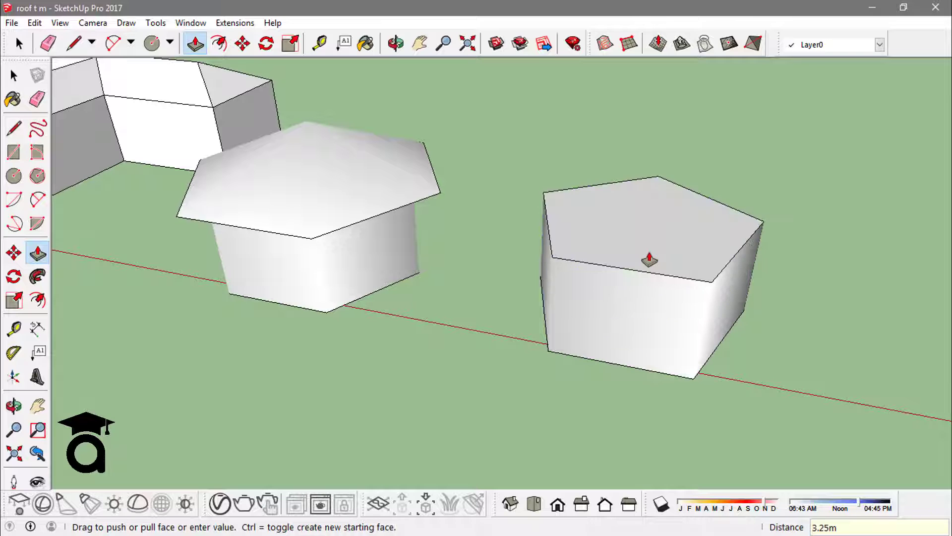
pyautogui.press('space')
# - Draw a line from the centre of the pentagonal prism's top face through an edge midpoint and slightly beyond it for the overhang
pyautogui.moveTo(728, 293); pyautogui.dragTo(662, 276, button='middle')
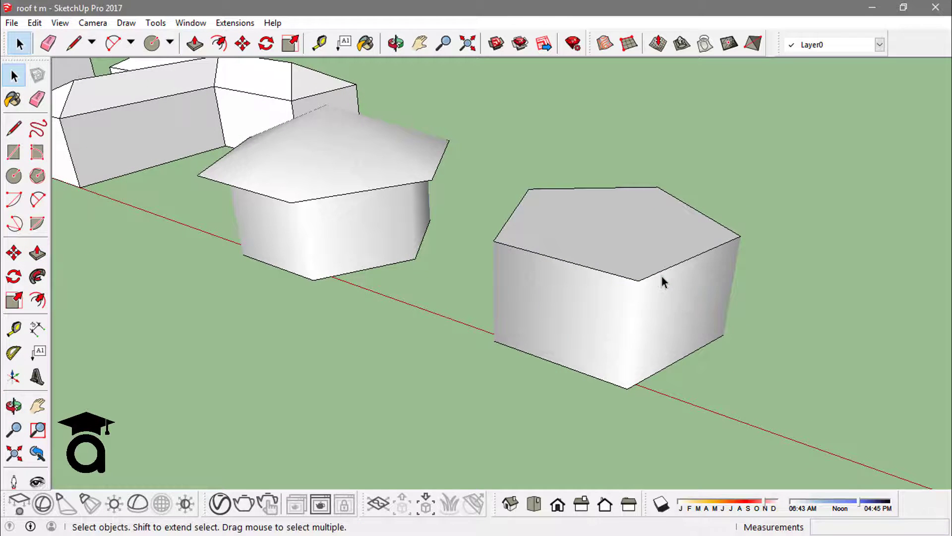
pyautogui.press('l')
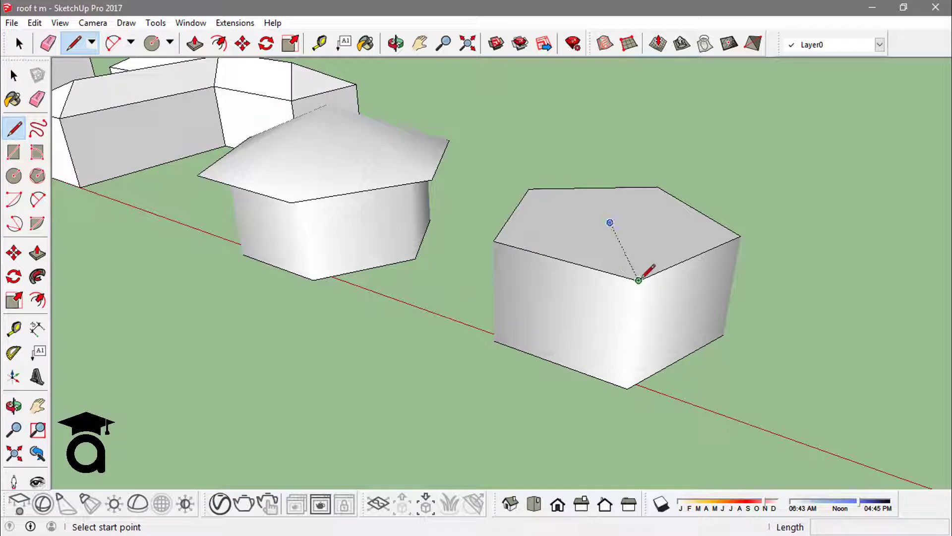
pyautogui.click(610, 223)
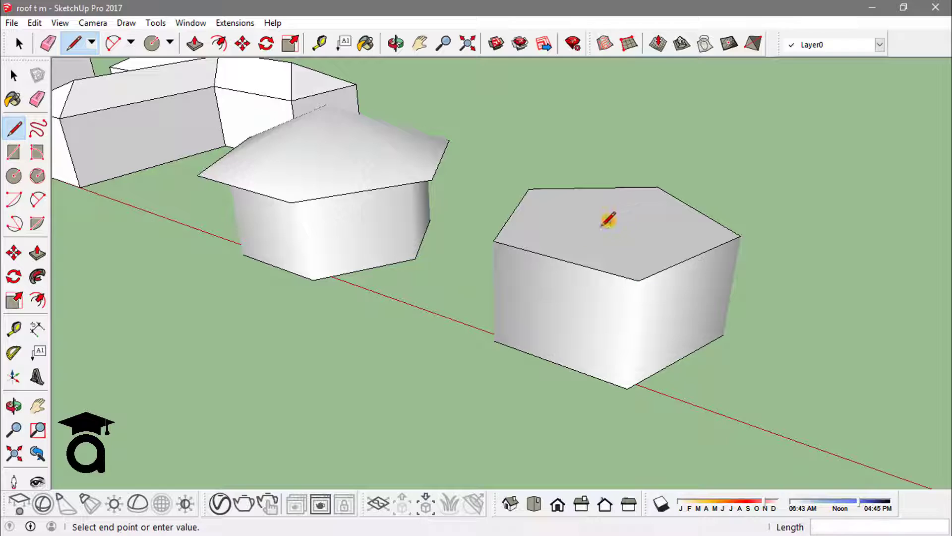
pyautogui.click(562, 258)
pyautogui.click(542, 274)
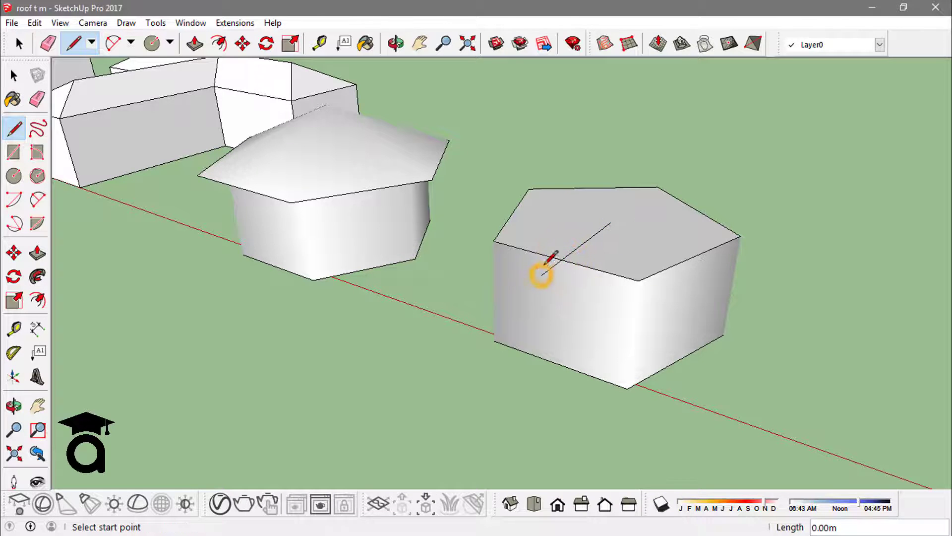
# - Draw a vertical line up from the pentagonal top's centre and connect its peak to the overhang end, closing a triangular profile
pyautogui.moveTo(542, 274); pyautogui.dragTo(606, 196, button='middle')
pyautogui.click(617, 202)
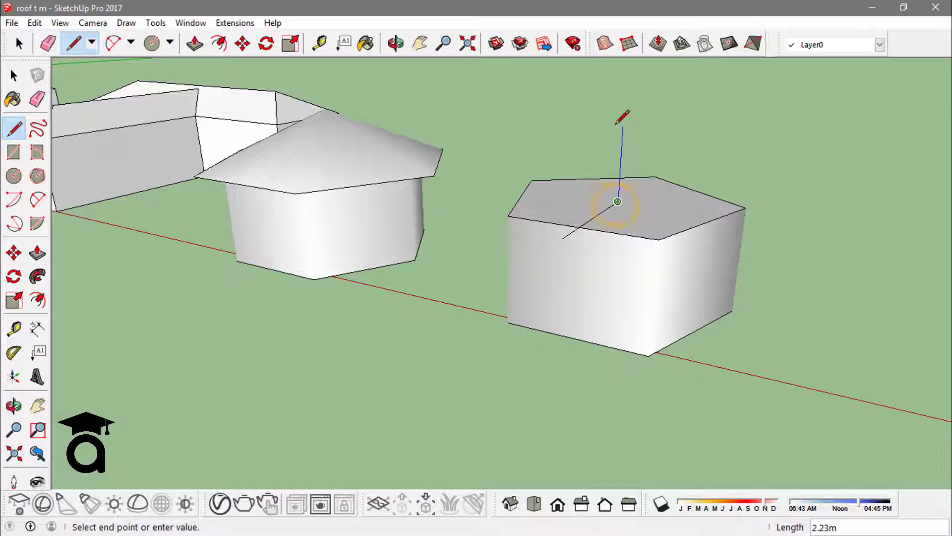
pyautogui.click(619, 132)
pyautogui.click(563, 238)
pyautogui.press('space')
# - Sweep the triangular profile around the pentagonal top face with Follow Me to form its overhanging roof
pyautogui.moveTo(628, 209); pyautogui.dragTo(656, 242, button='middle')
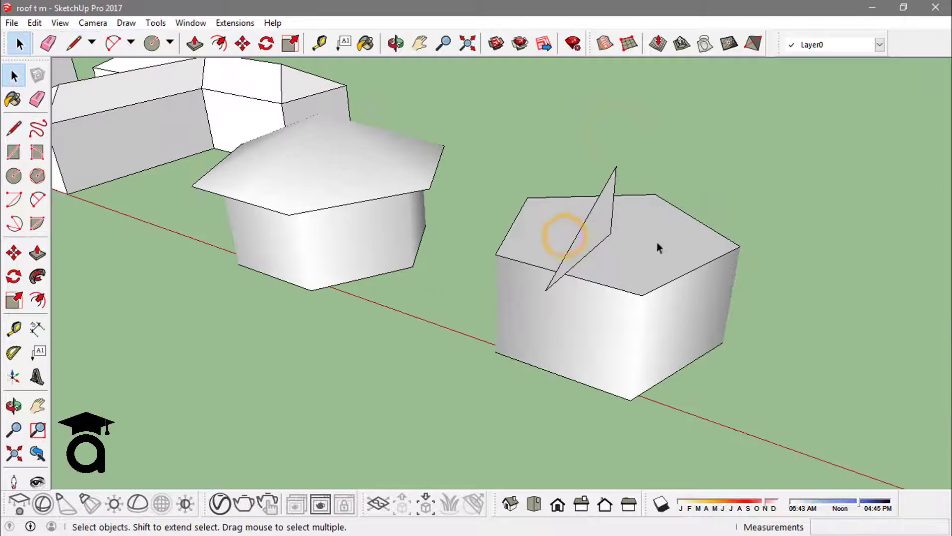
pyautogui.click(656, 243)
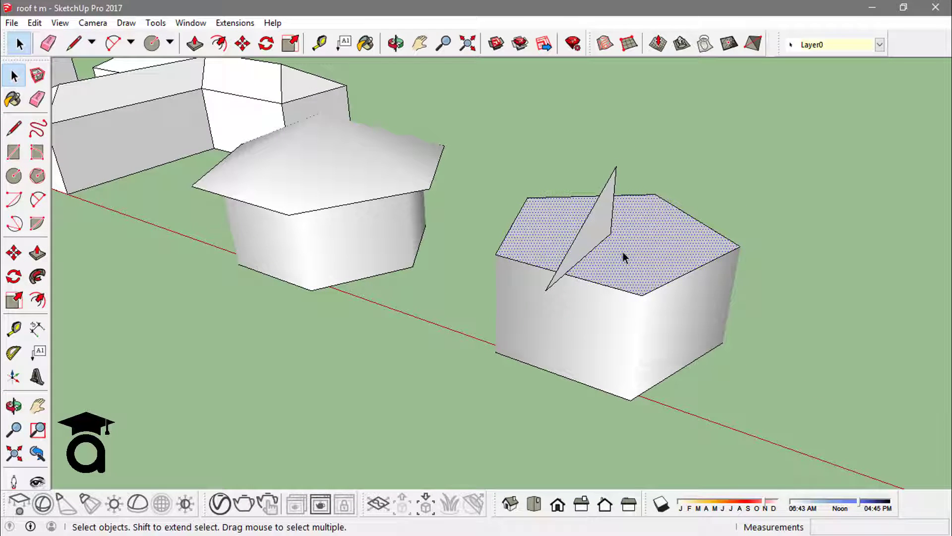
pyautogui.press('p')
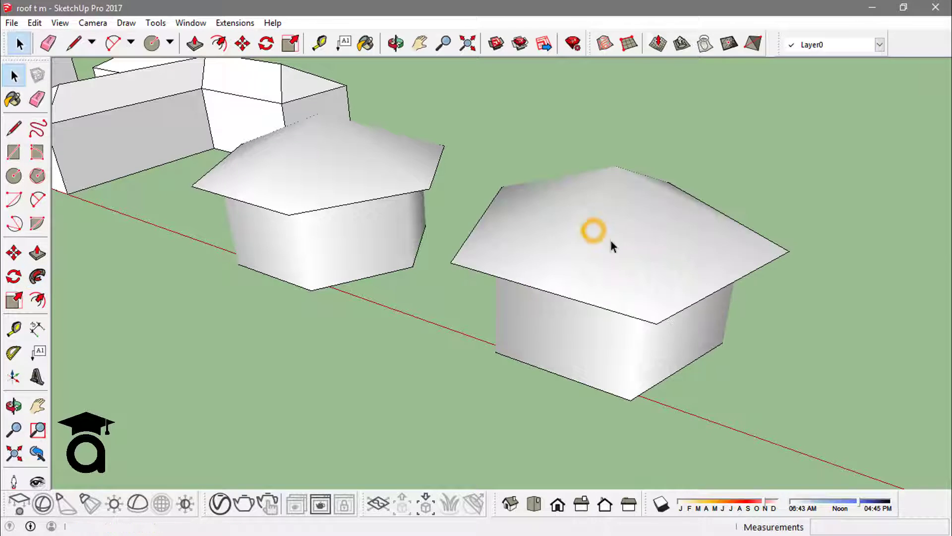
# - Draw a vertical rectangle 2.00 m wide on the box's front top edge, from the edge's midpoint to its corner
pyautogui.moveTo(595, 230); pyautogui.dragTo(672, 298, button='middle')
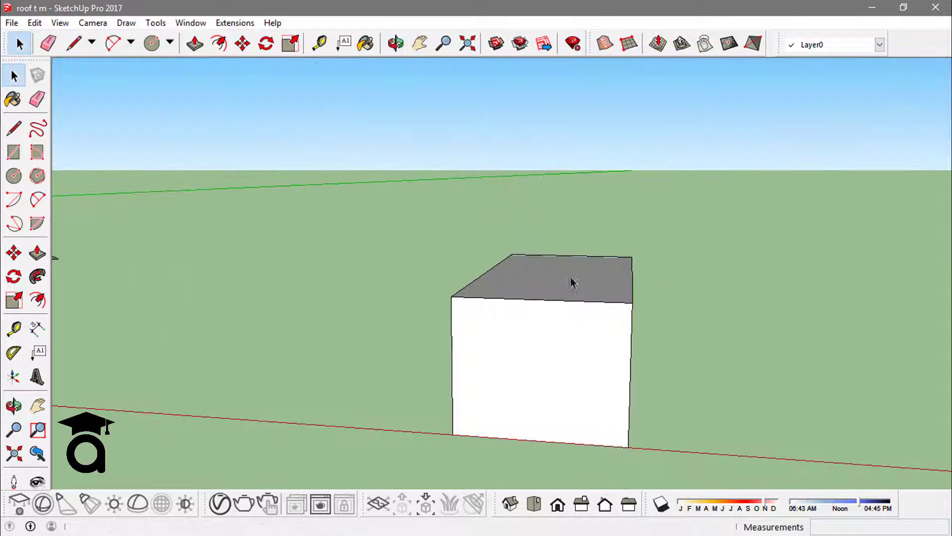
pyautogui.moveTo(646, 286); pyautogui.dragTo(632, 272, button='middle')
pyautogui.scroll(3, 631, 270)
pyautogui.scroll(-2, 630, 272)
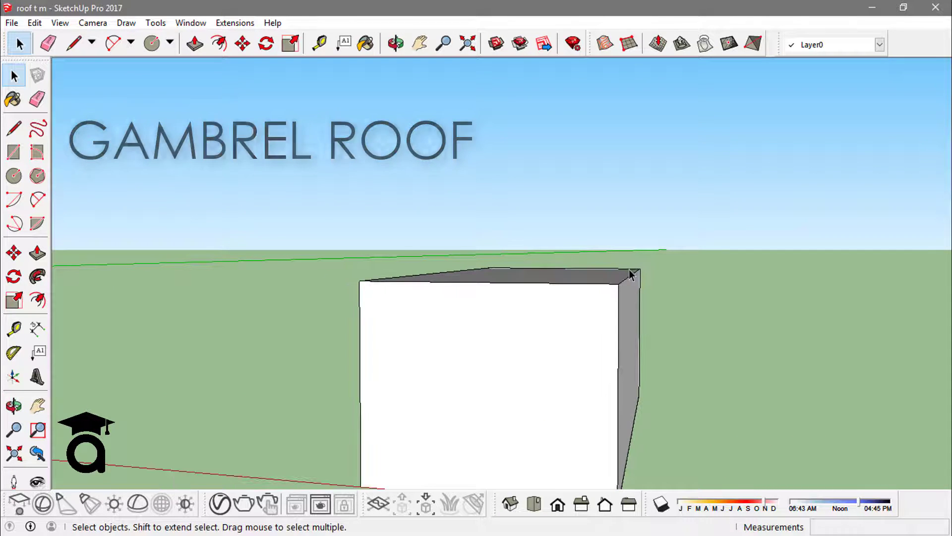
pyautogui.press('r')
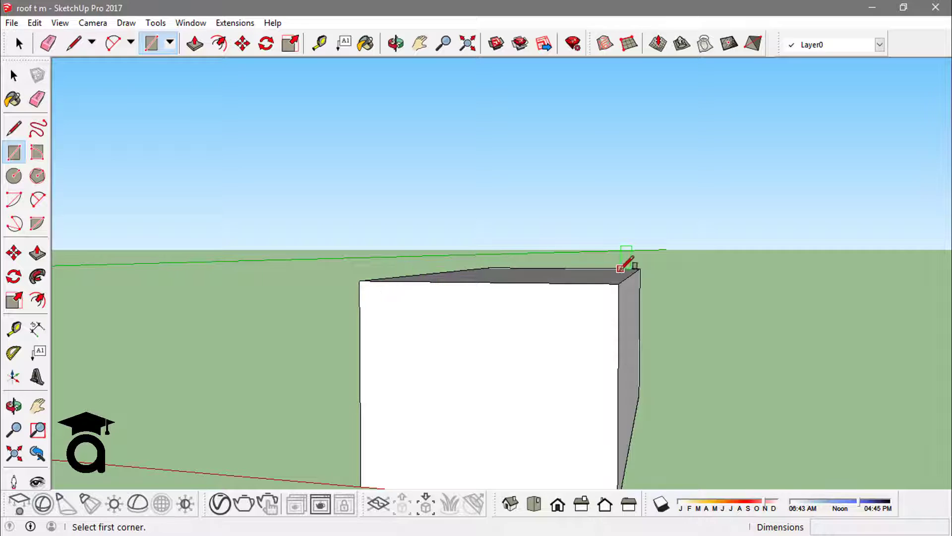
pyautogui.moveTo(455, 282); pyautogui.dragTo(525, 291, button='middle')
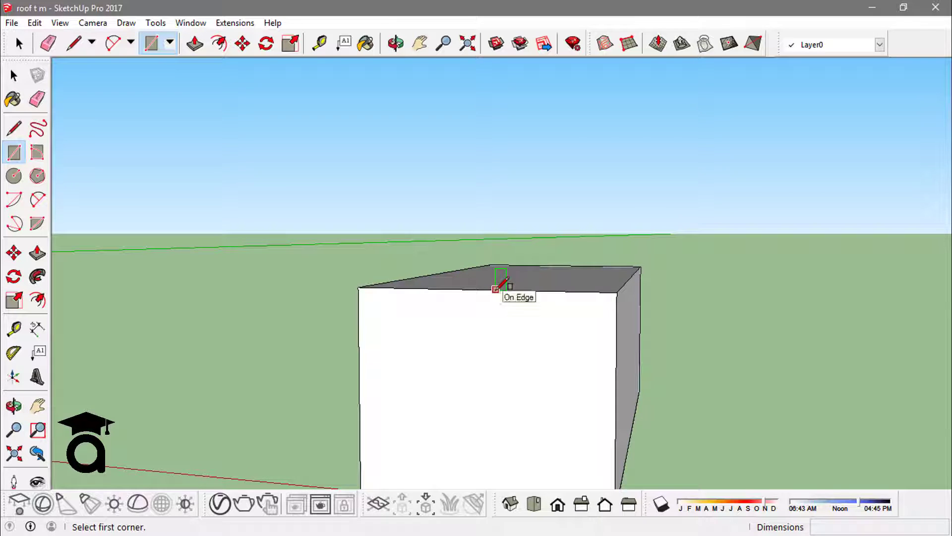
pyautogui.click(480, 289)
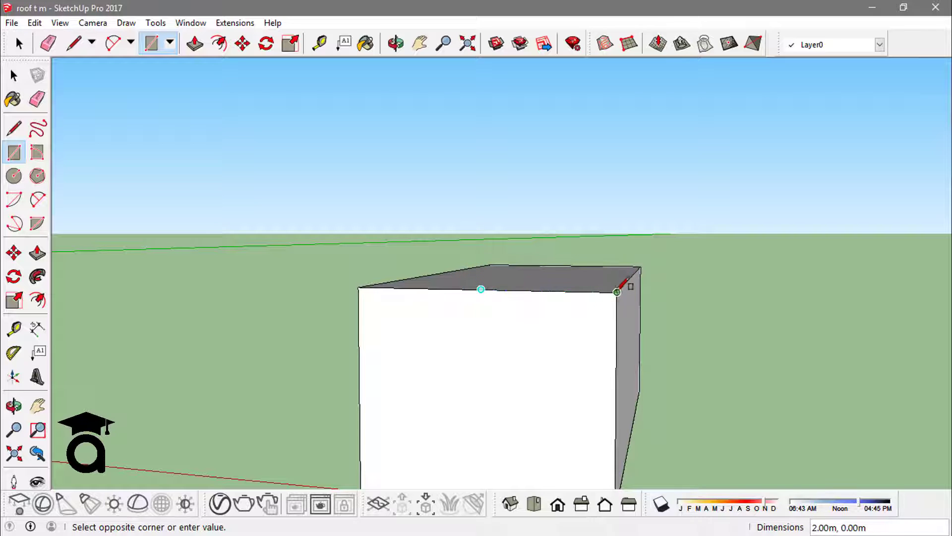
pyautogui.click(627, 163)
pyautogui.press('space')
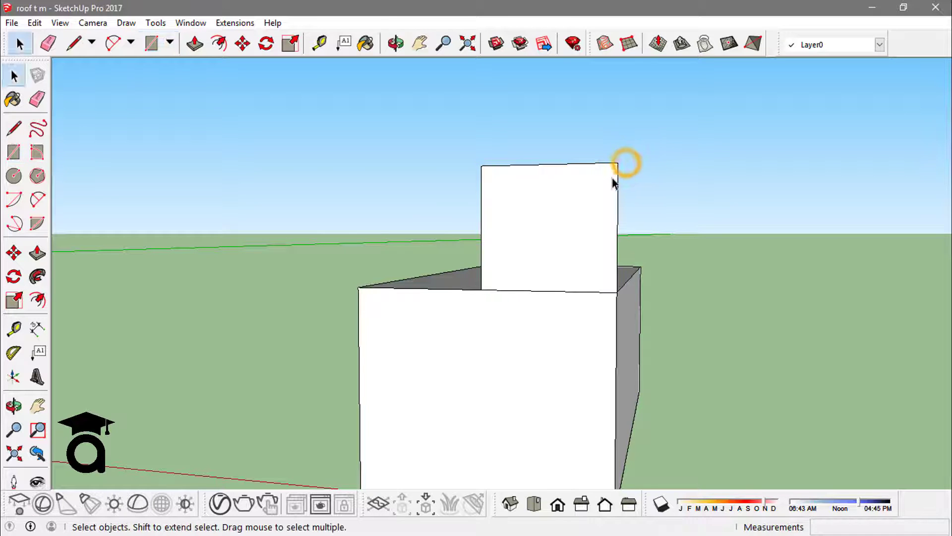
# - Draw a two-slope gambrel line across the upright rectangle, from its inner top corner through a break point to the box's top corner
pyautogui.moveTo(613, 179); pyautogui.dragTo(663, 183, button='middle')
pyautogui.press('l')
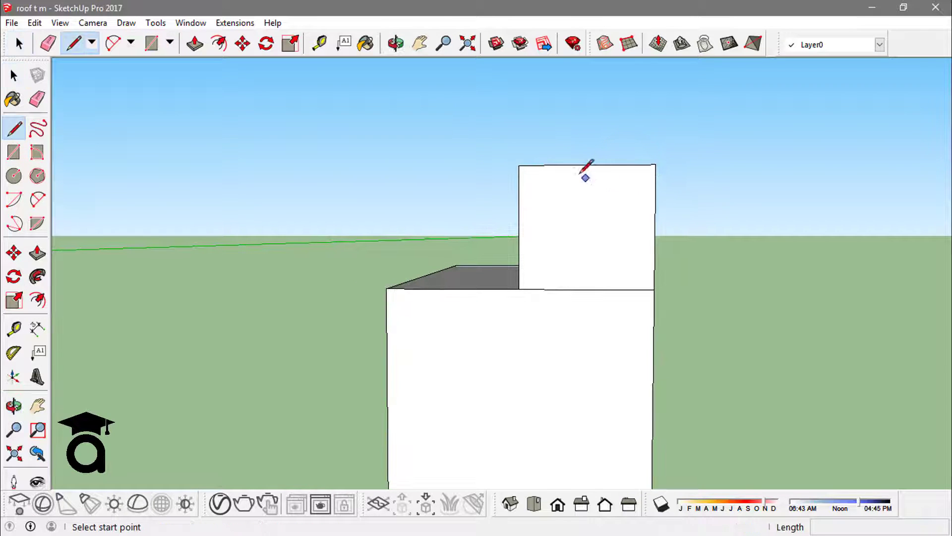
pyautogui.click(519, 166)
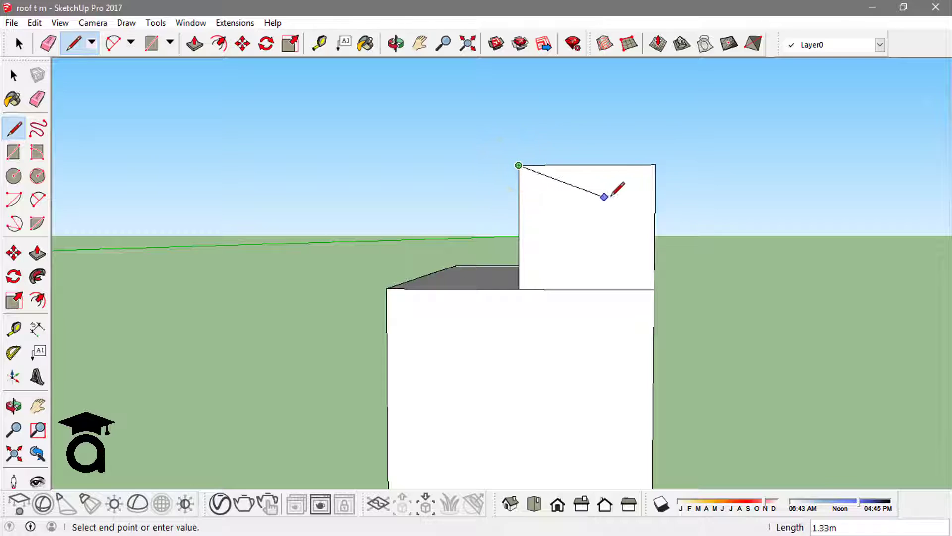
pyautogui.click(620, 198)
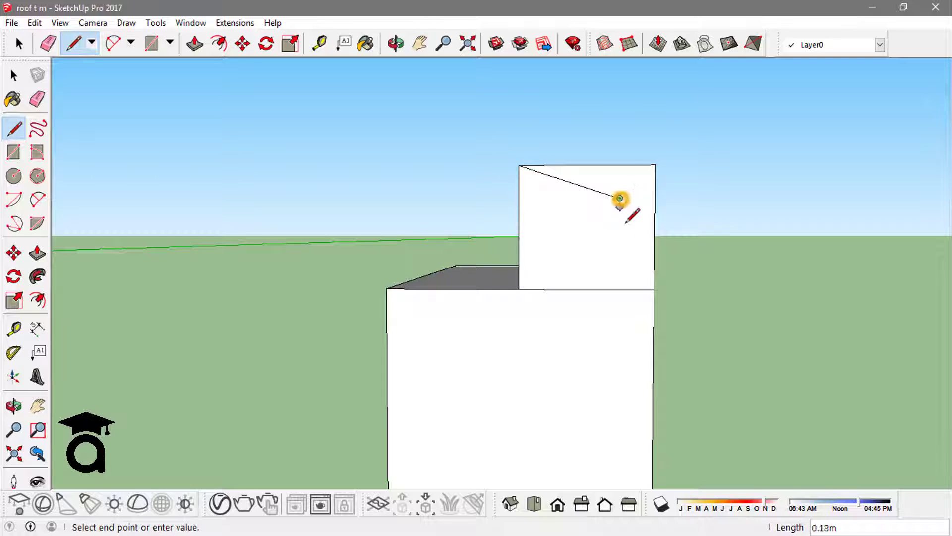
pyautogui.click(654, 289)
pyautogui.press('space')
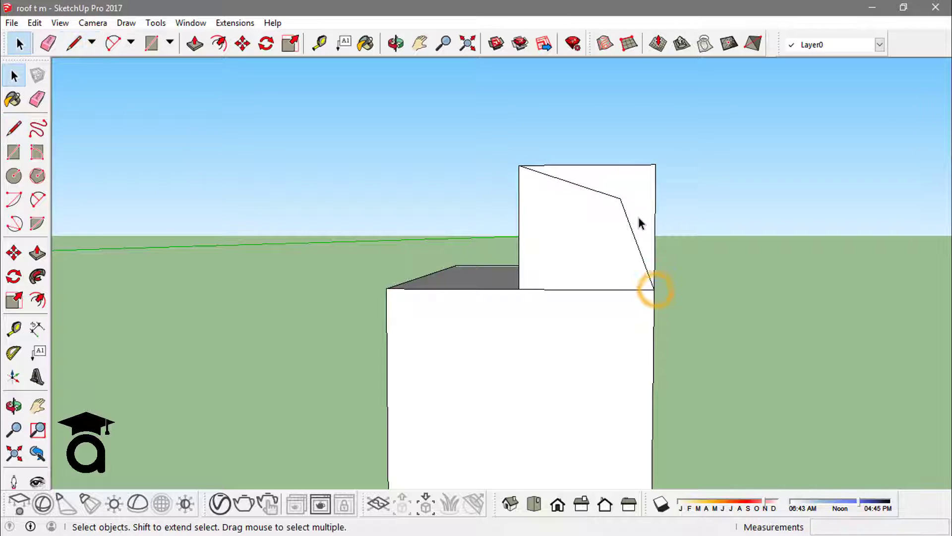
# - Erase the rectangle's outer edges beyond the two sloped lines, leaving the half-gambrel profile
pyautogui.press('e')
pyautogui.moveTo(652, 164); pyautogui.dragTo(704, 206)
pyautogui.press('space')
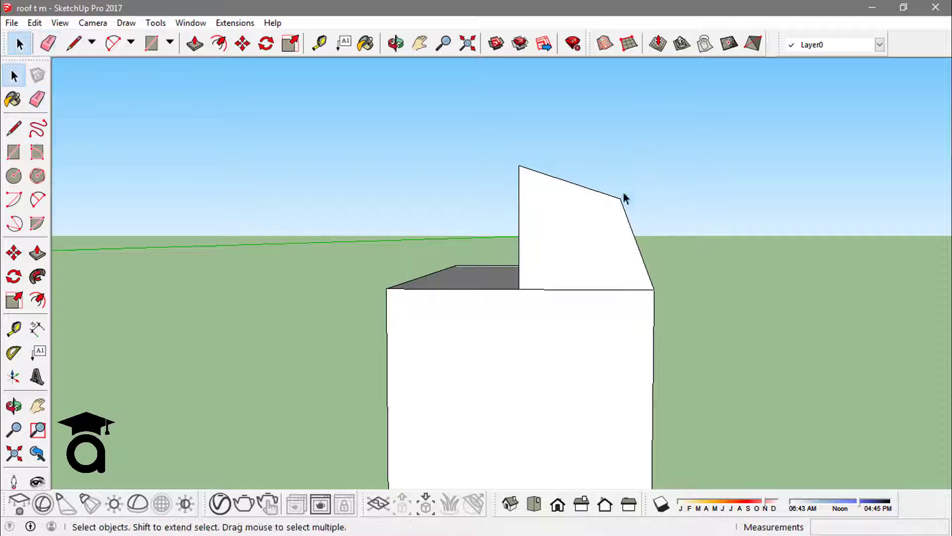
# - Copy the half-gambrel face along the red axis to a free spot beside the box
pyautogui.moveTo(623, 197); pyautogui.dragTo(664, 209, button='middle')
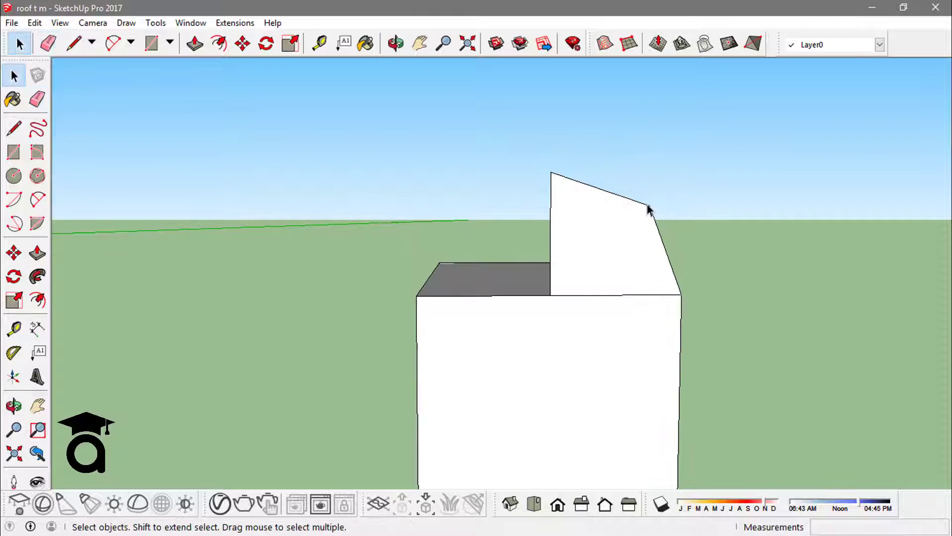
pyautogui.click(594, 202)
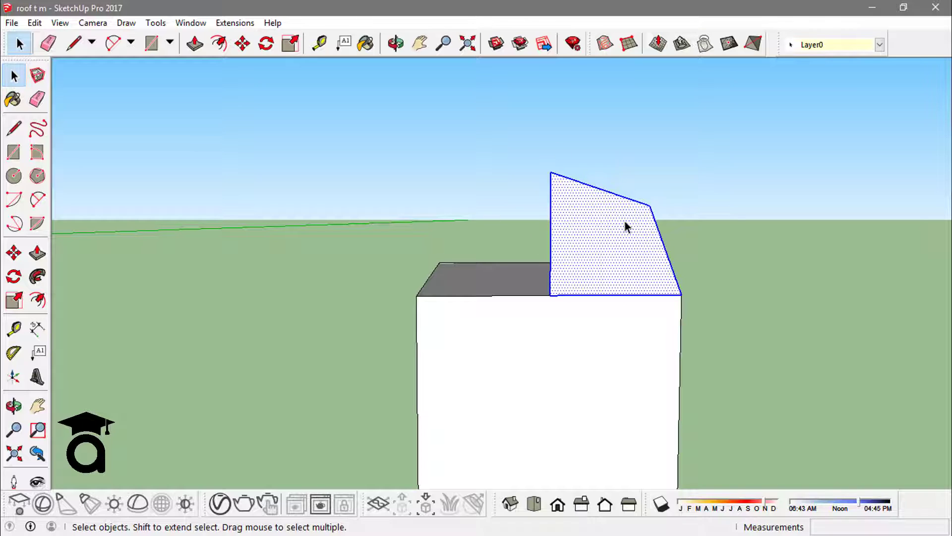
pyautogui.press('m')
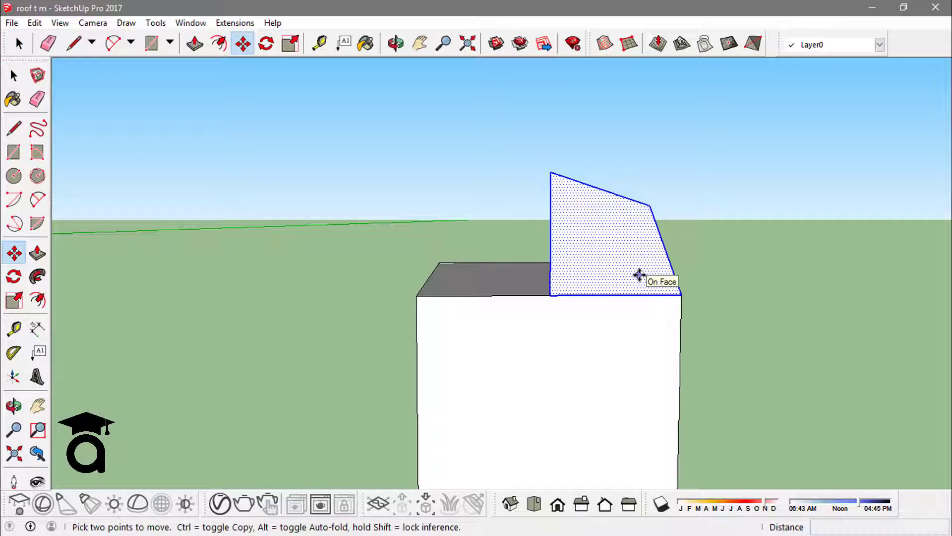
pyautogui.click(679, 294)
pyautogui.press('ctrl')
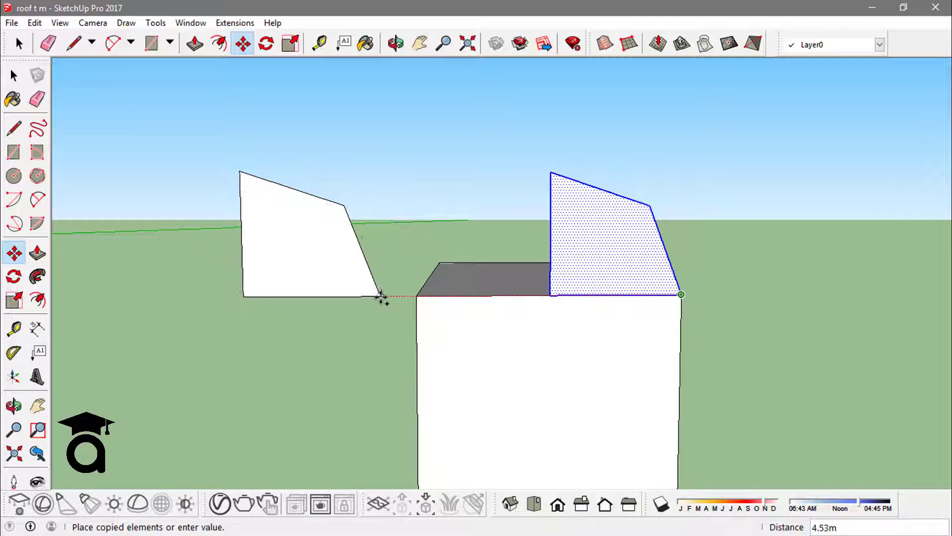
pyautogui.click(363, 302)
pyautogui.press('space')
pyautogui.click(365, 302)
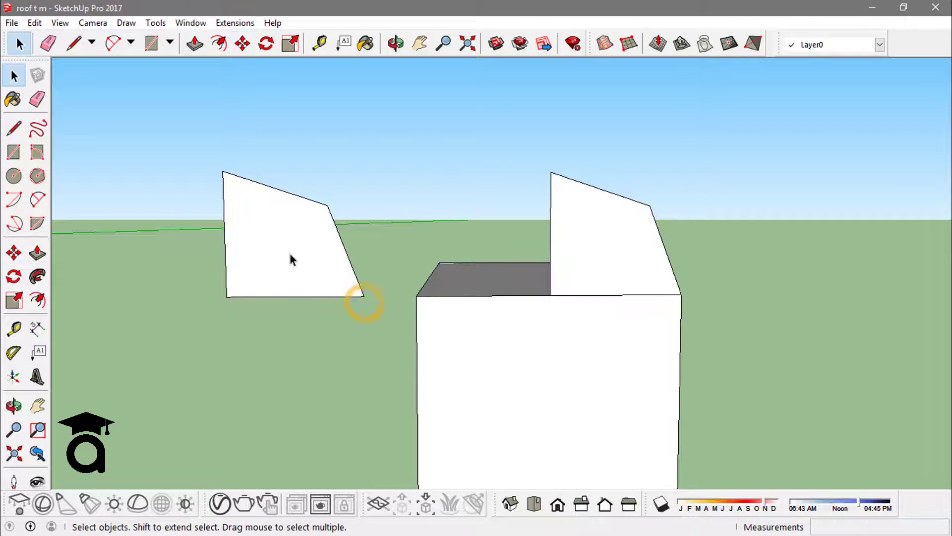
# - Flip the copied half-gambrel face along the red direction
pyautogui.rightClick(292, 258)
pyautogui.doubleClick(272, 227)
pyautogui.rightClick(272, 228)
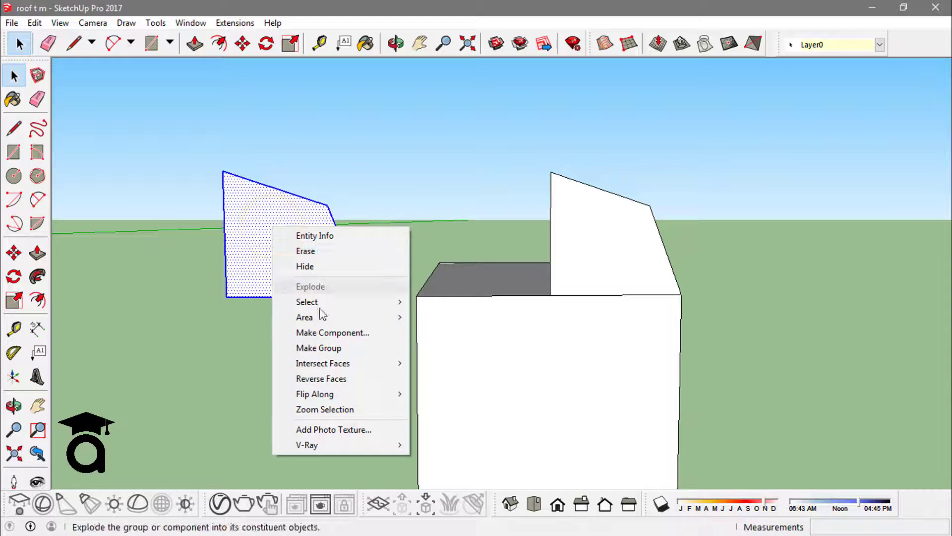
pyautogui.click(351, 392)
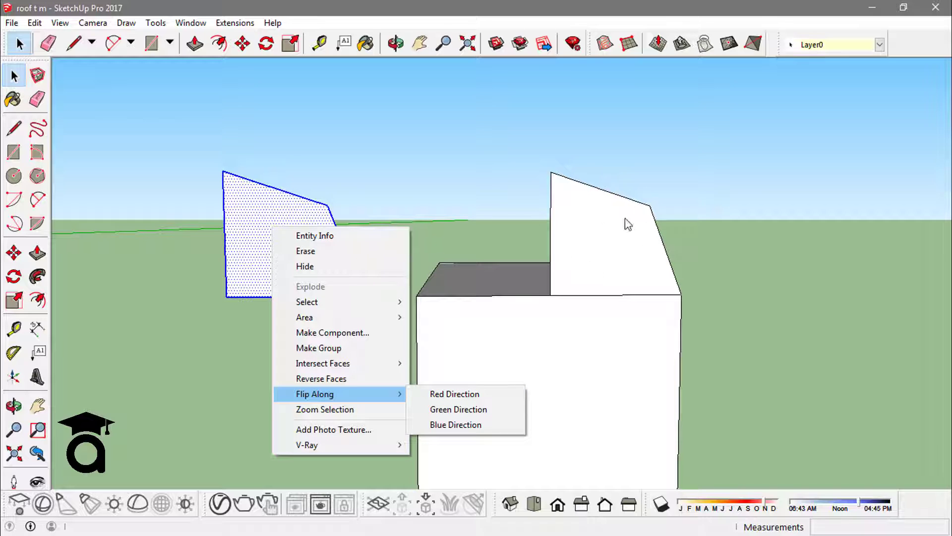
pyautogui.click(461, 407)
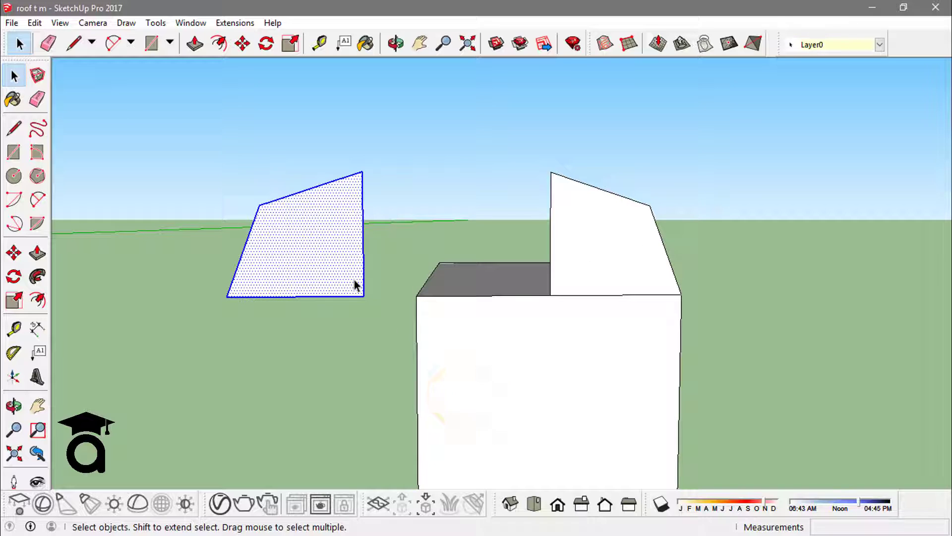
# - Move the flipped half against the original at the box edge's midpoint and erase the seam between them
pyautogui.press('m')
pyautogui.click(364, 297)
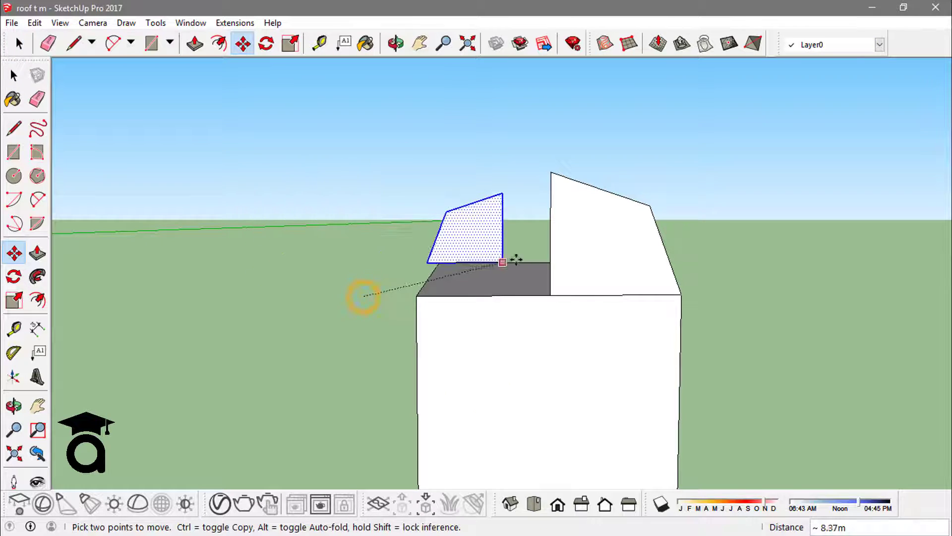
pyautogui.click(549, 295)
pyautogui.press('space')
pyautogui.press('o')
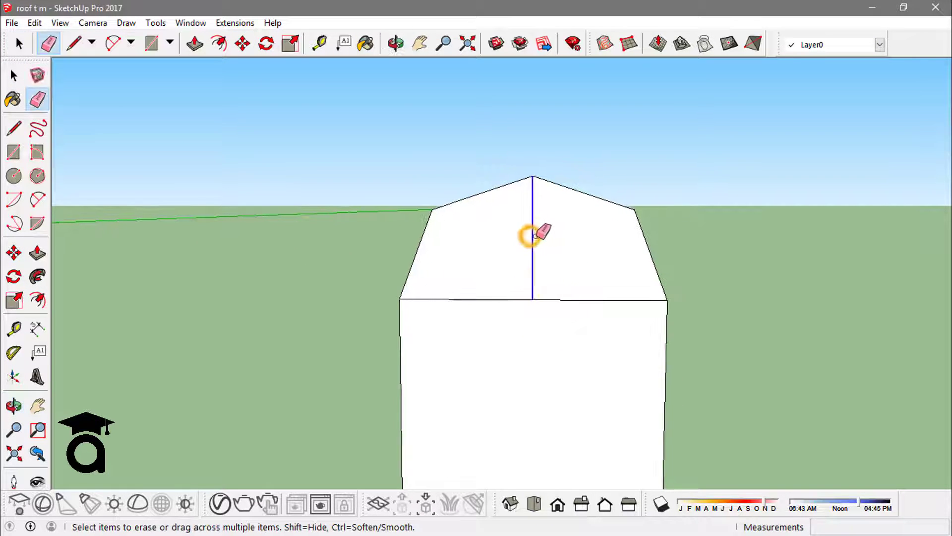
pyautogui.click(533, 235)
pyautogui.press('space')
# - Push/pull the gambrel gable face back to the far end of the box
pyautogui.moveTo(642, 223)
pyautogui.mouseDown(button='middle')
pyautogui.moveTo(341, 243)
pyautogui.moveTo(429, 239)
pyautogui.mouseUp(button='middle')
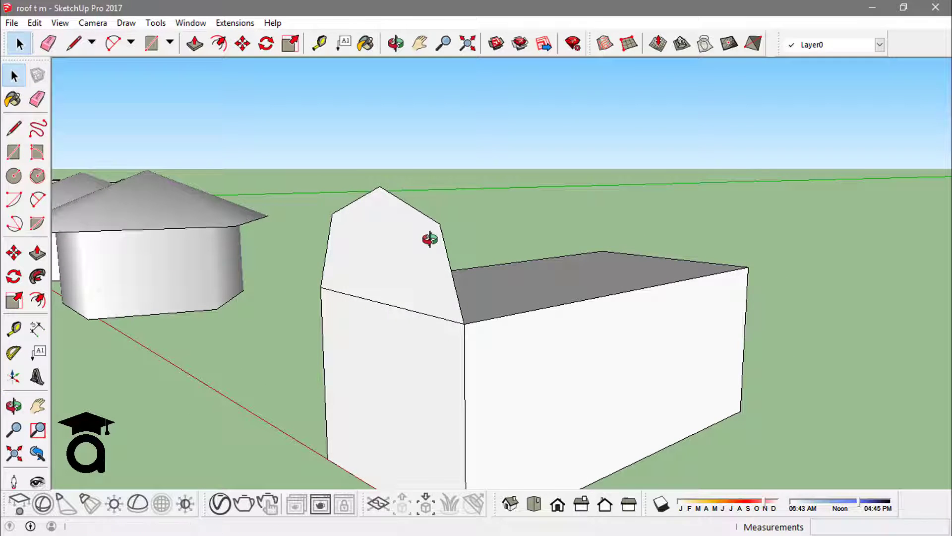
pyautogui.press('p')
pyautogui.click(415, 266)
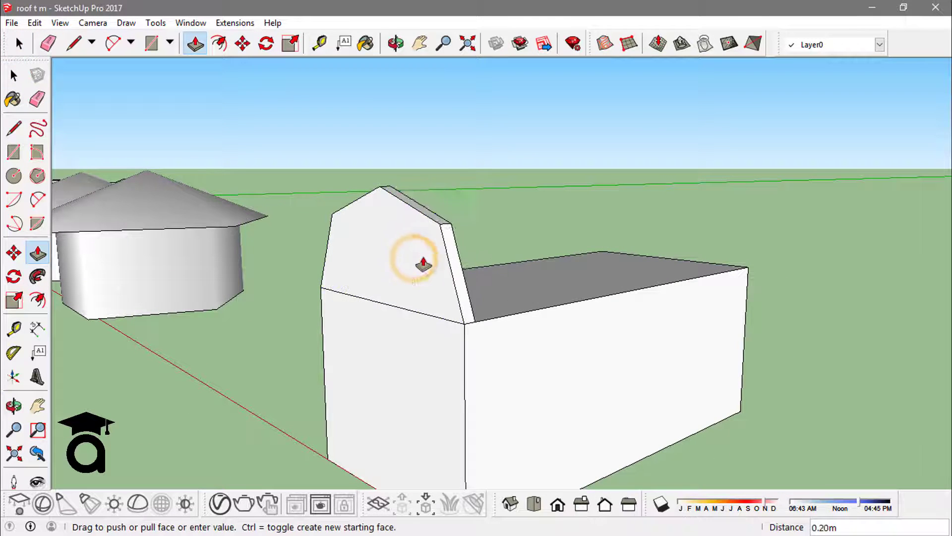
pyautogui.click(743, 267)
pyautogui.moveTo(742, 267); pyautogui.dragTo(697, 260, button='middle')
pyautogui.press('space')
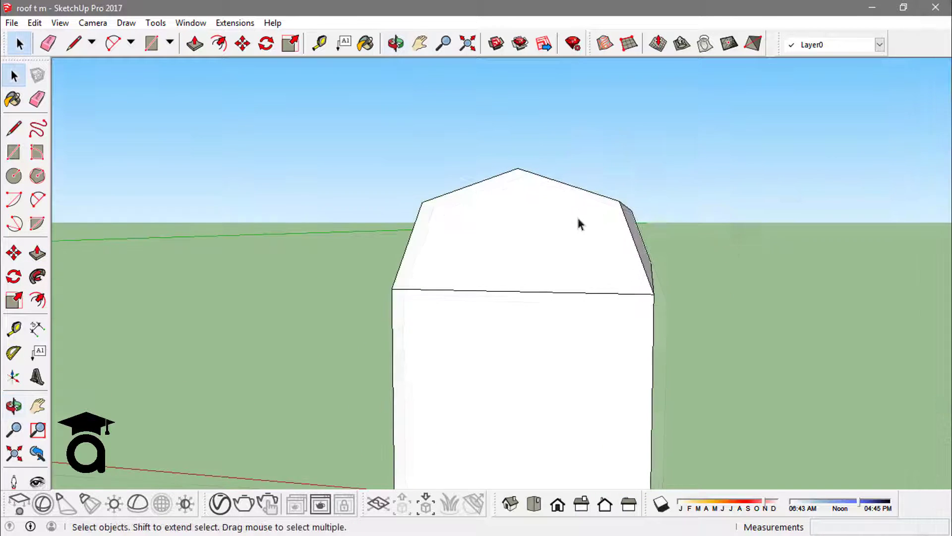
# - Offset the front gambrel outline outward for an overhang and erase the two horizontal edges across the wall
pyautogui.press('f')
pyautogui.click(579, 227)
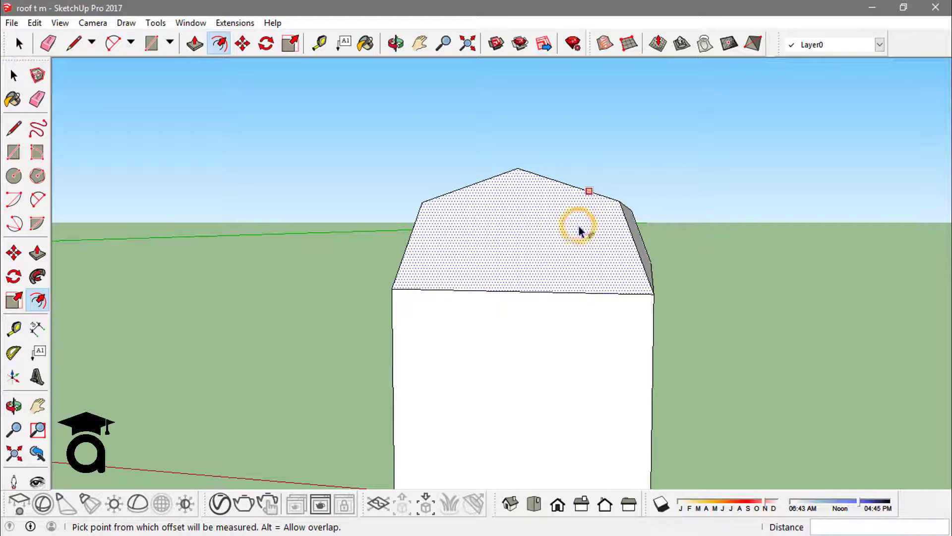
pyautogui.click(749, 227)
pyautogui.press('space')
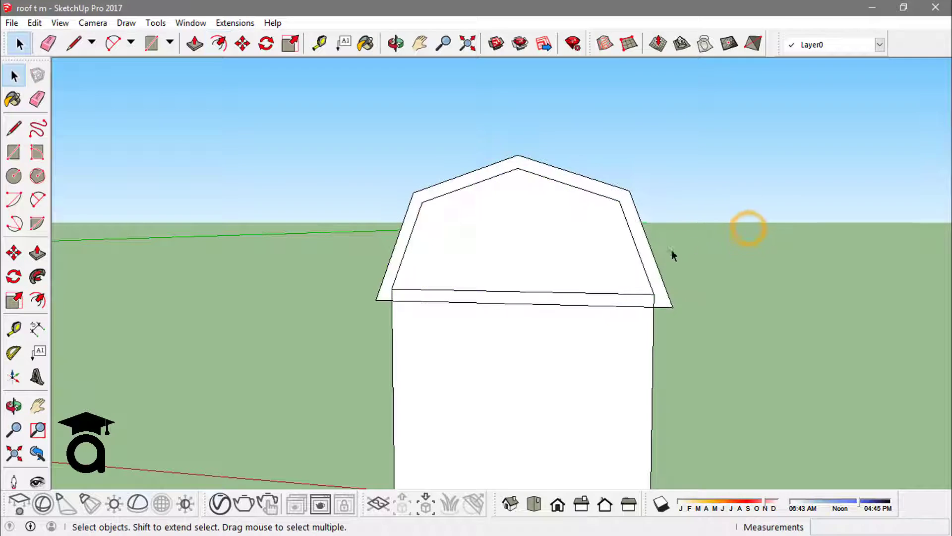
pyautogui.moveTo(671, 255); pyautogui.dragTo(579, 308, button='middle')
pyautogui.press('e')
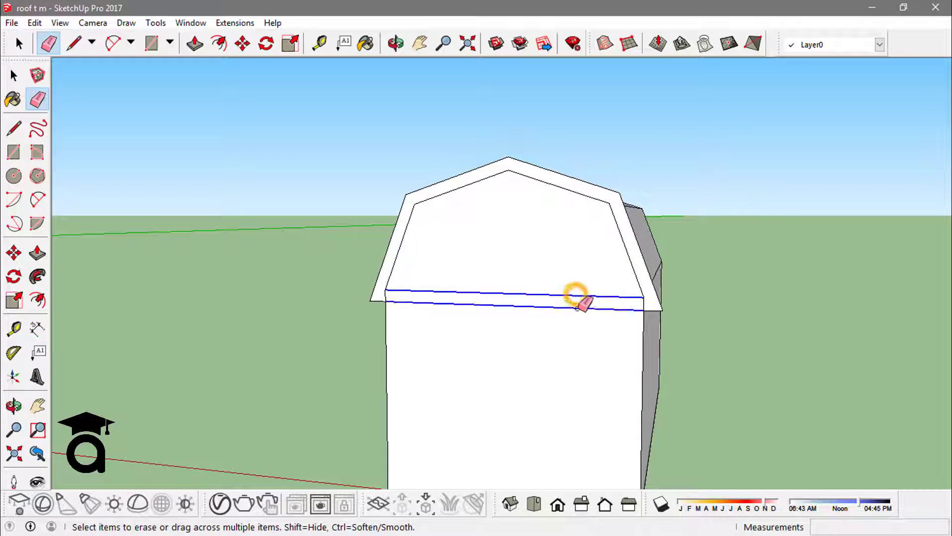
pyautogui.moveTo(577, 304); pyautogui.dragTo(576, 298)
pyautogui.press('space')
# - Push/pull the gambrel overhang band slightly past the front wall and along the building's full length past the back wall
pyautogui.moveTo(656, 296); pyautogui.dragTo(319, 267, button='middle')
pyautogui.press('p')
pyautogui.click(602, 293)
pyautogui.click(595, 290)
pyautogui.click(324, 265)
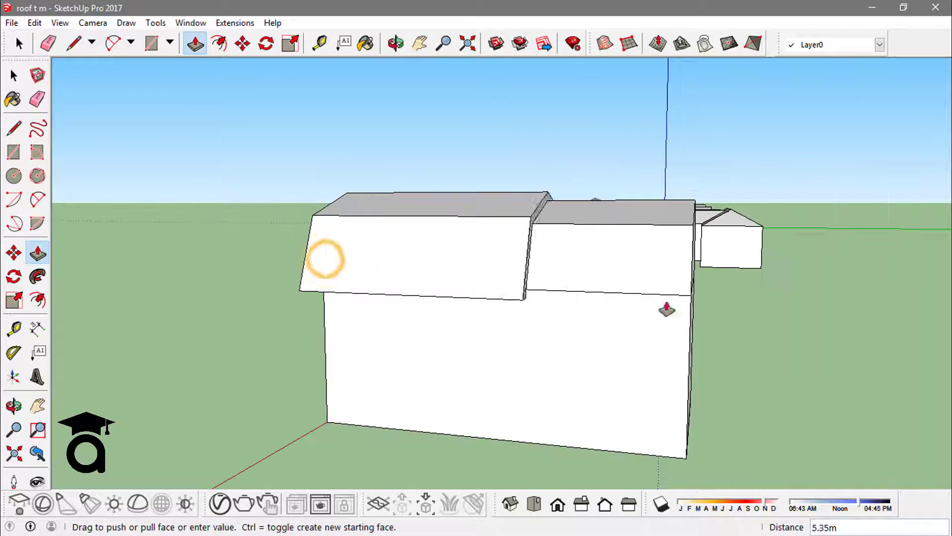
pyautogui.click(712, 313)
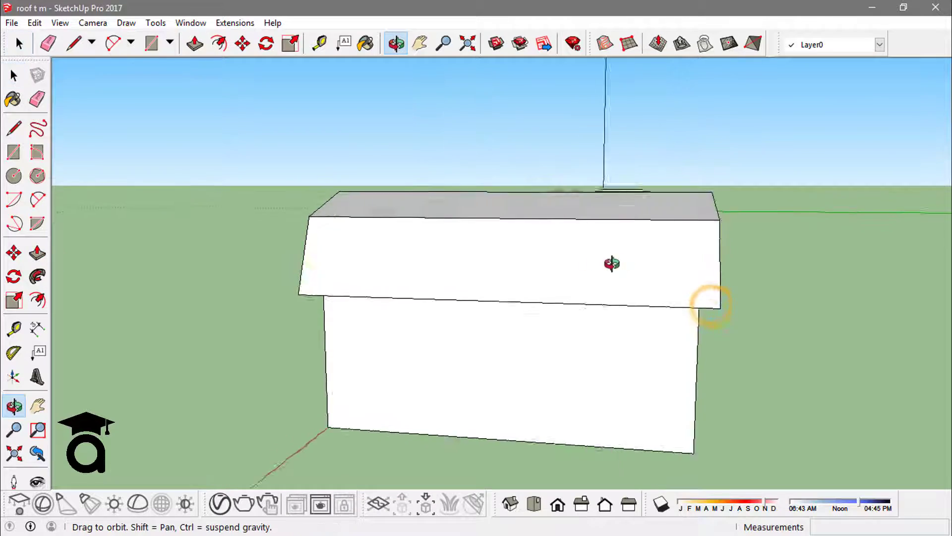
pyautogui.moveTo(610, 263); pyautogui.dragTo(478, 266, button='middle')
pyautogui.press('space')
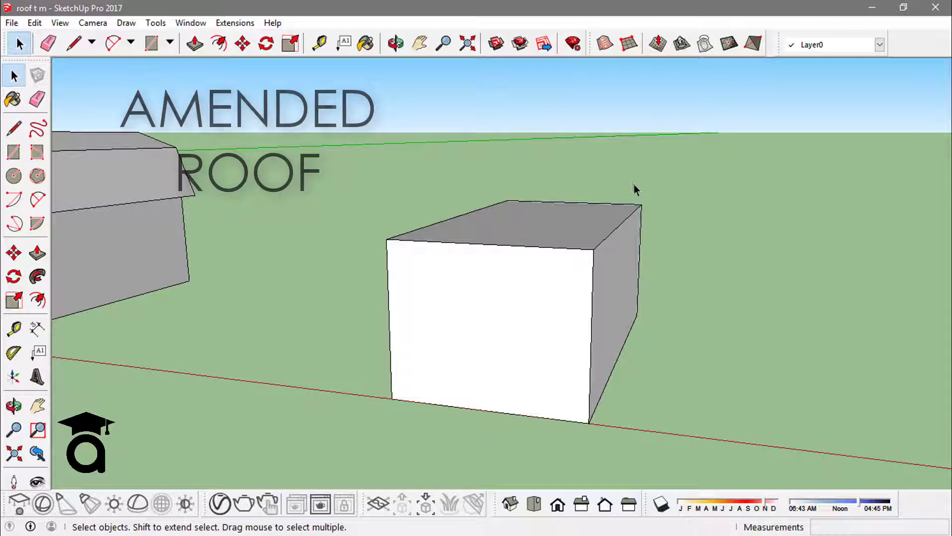
# - Pull the second box's top face up about 1.32 m as a new starting face
pyautogui.press('p')
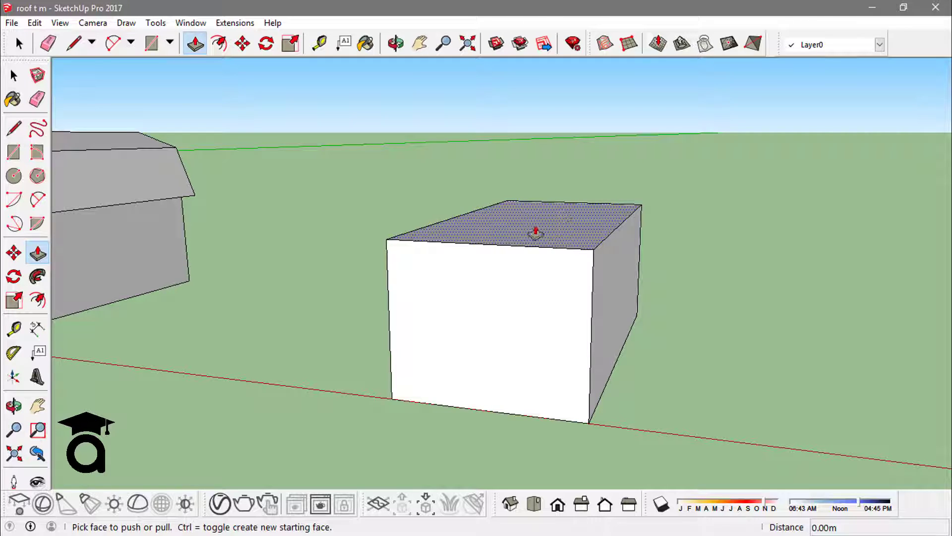
pyautogui.click(570, 238)
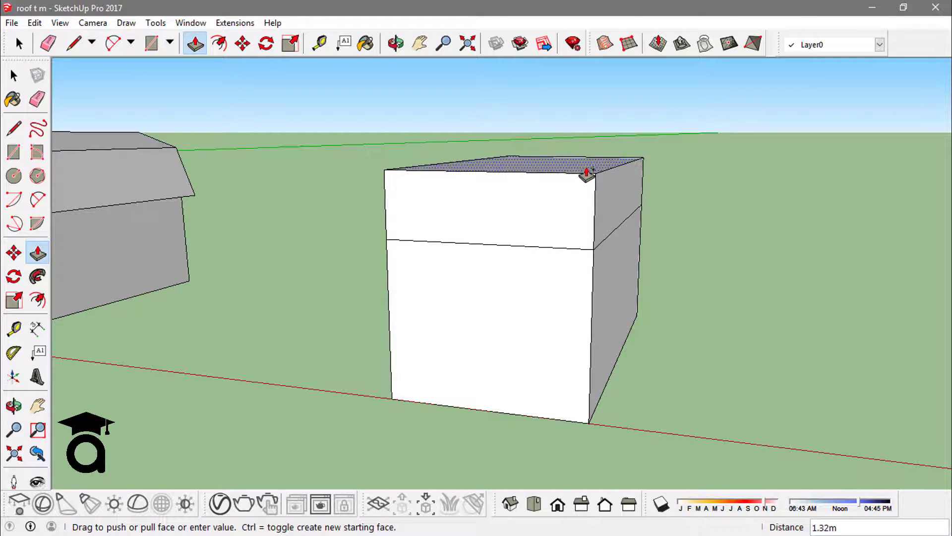
pyautogui.click(586, 178)
pyautogui.press('space')
# - Scale the raised top face uniformly about its centre to about 0.71
pyautogui.moveTo(595, 165); pyautogui.dragTo(595, 198, button='middle')
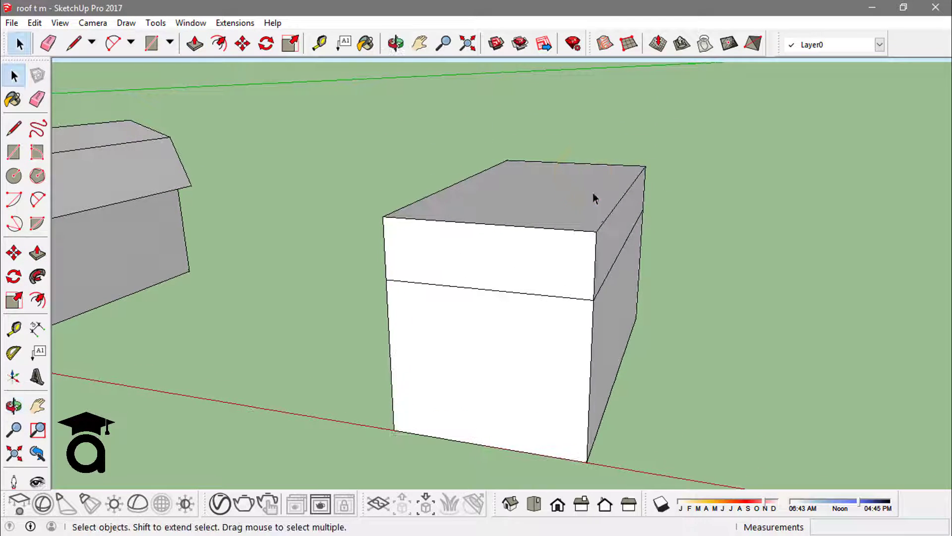
pyautogui.click(566, 196)
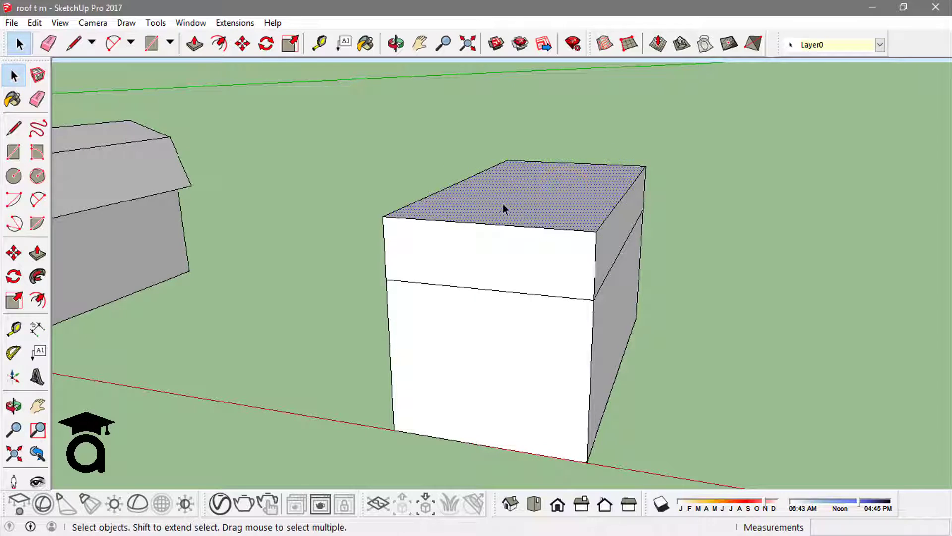
pyautogui.press('s')
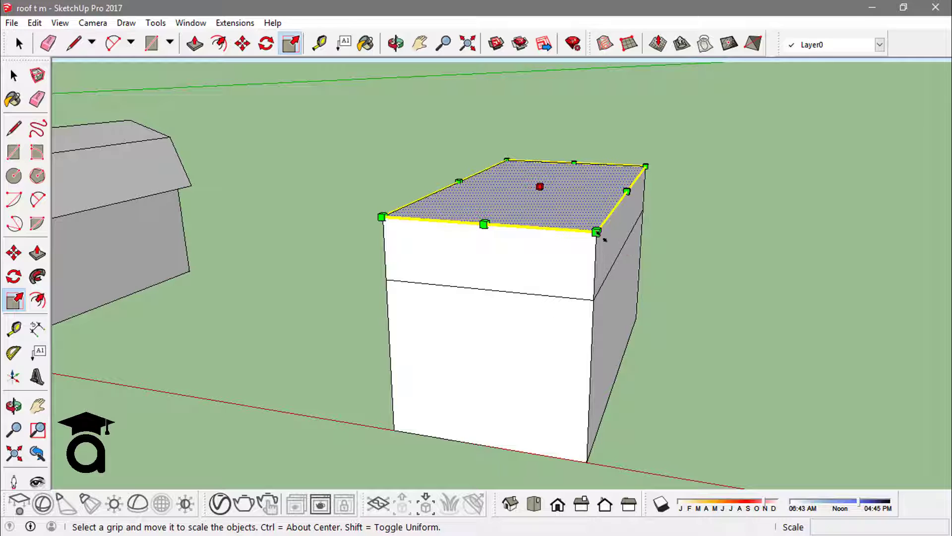
pyautogui.click(596, 231)
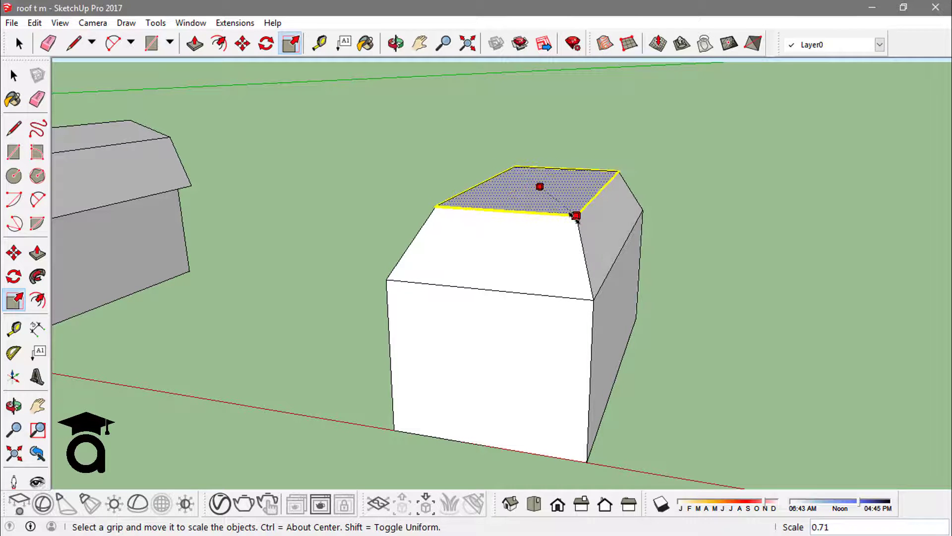
pyautogui.click(575, 218)
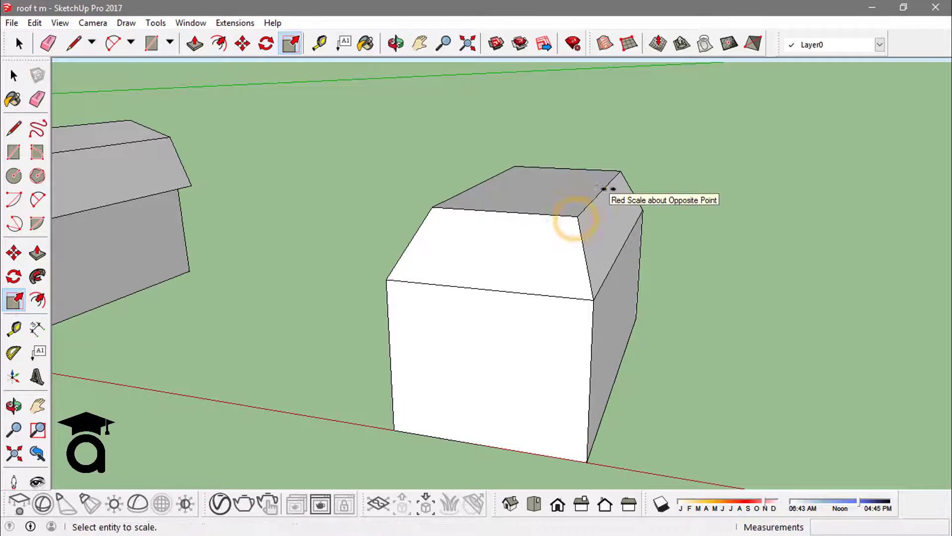
pyautogui.press('space')
# - Draw a vertical line up from the top face's front edge midpoint and connect its peak to the edge's corner, forming a triangle
pyautogui.moveTo(631, 269); pyautogui.dragTo(692, 162, button='middle')
pyautogui.moveTo(535, 196); pyautogui.dragTo(618, 184, button='middle')
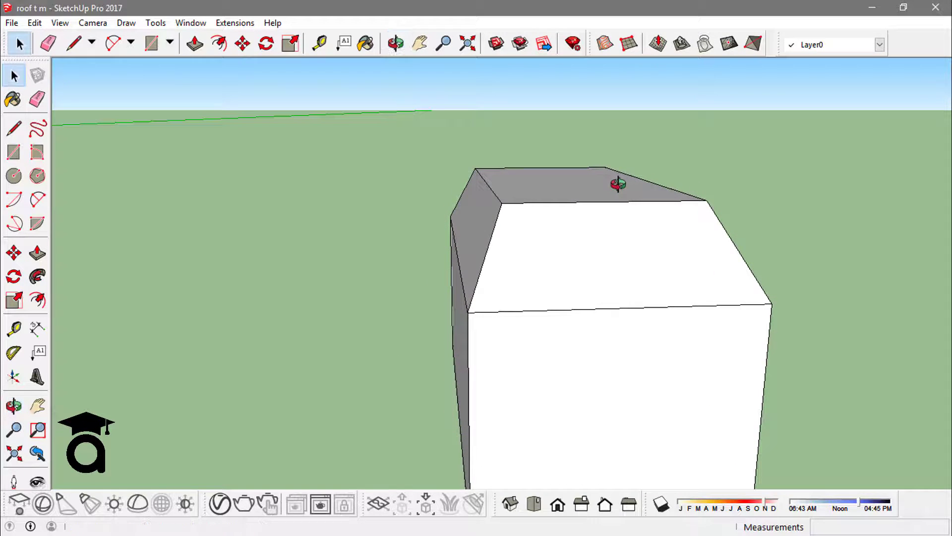
pyautogui.press('l')
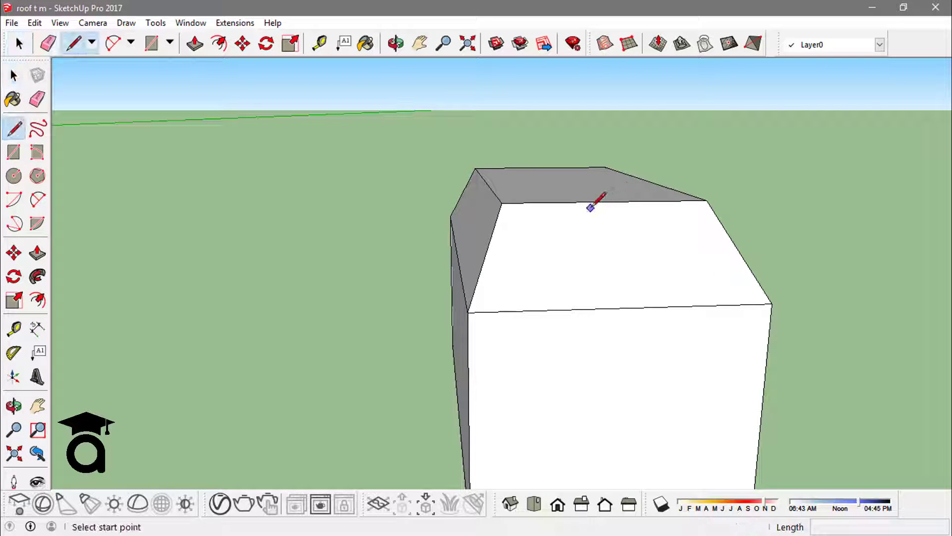
pyautogui.click(606, 200)
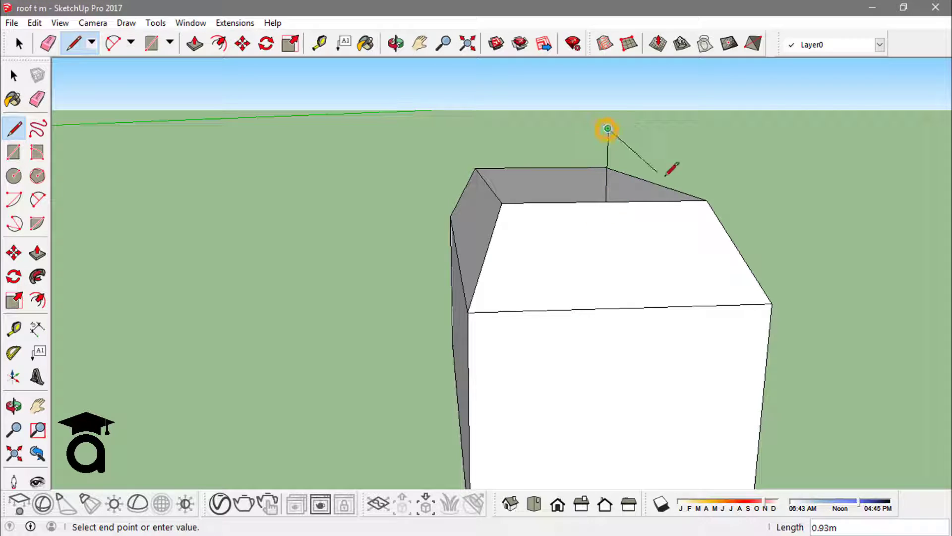
pyautogui.click(706, 200)
pyautogui.press('space')
# - Try to sweep the vertical triangle around the roof's top face with Follow Me
pyautogui.moveTo(701, 187); pyautogui.dragTo(537, 238, button='middle')
pyautogui.click(585, 227)
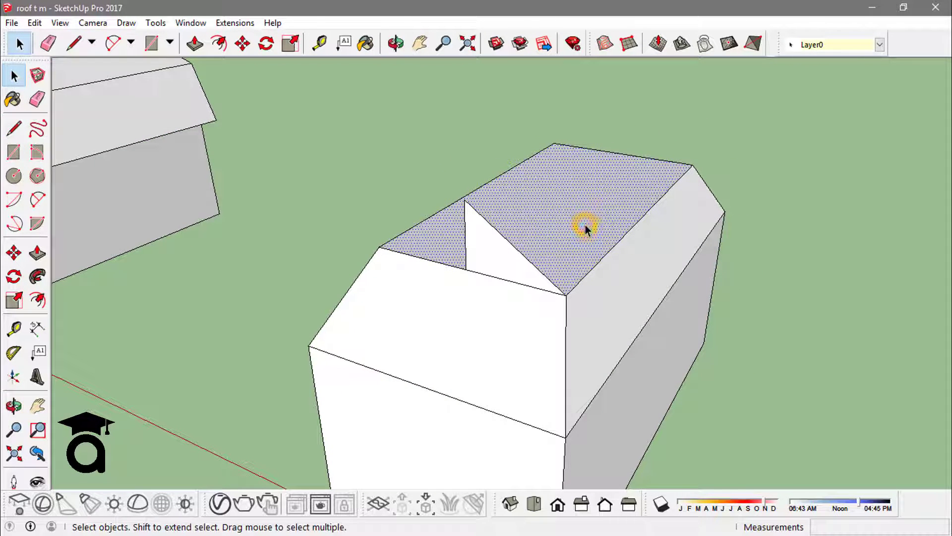
pyautogui.press('p')
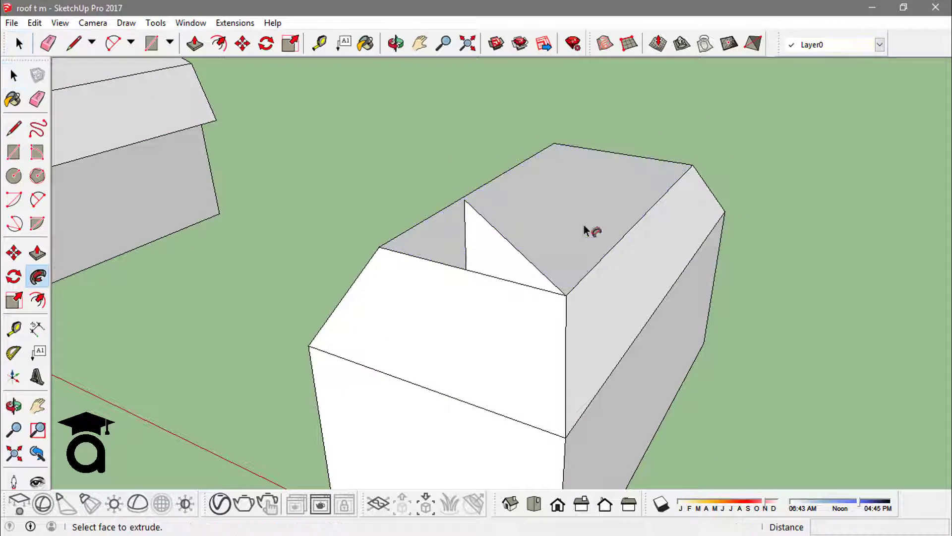
pyautogui.doubleClick(498, 258)
pyautogui.press('space')
pyautogui.moveTo(590, 215); pyautogui.dragTo(766, 268, button='middle')
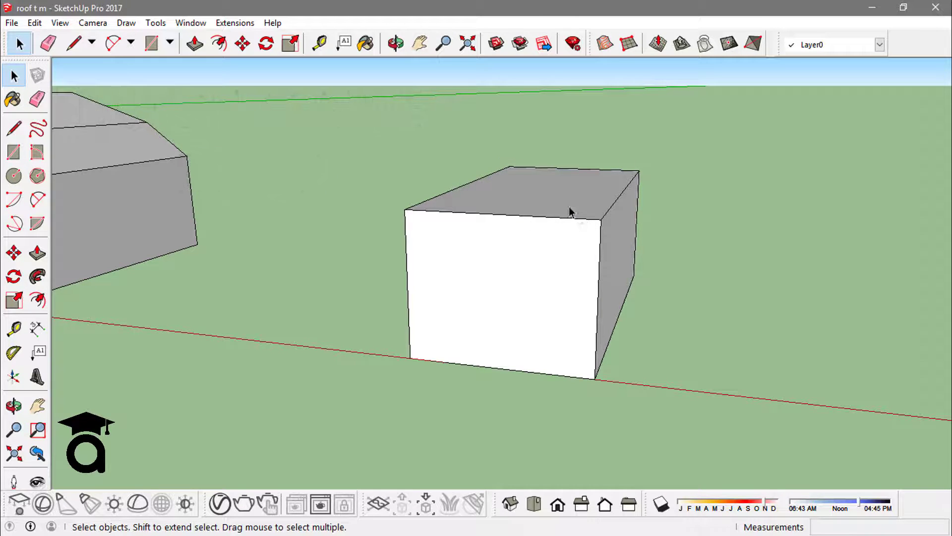
# - Pull the plain box's top face up as a new starting face to form the lower roof band
pyautogui.press('p')
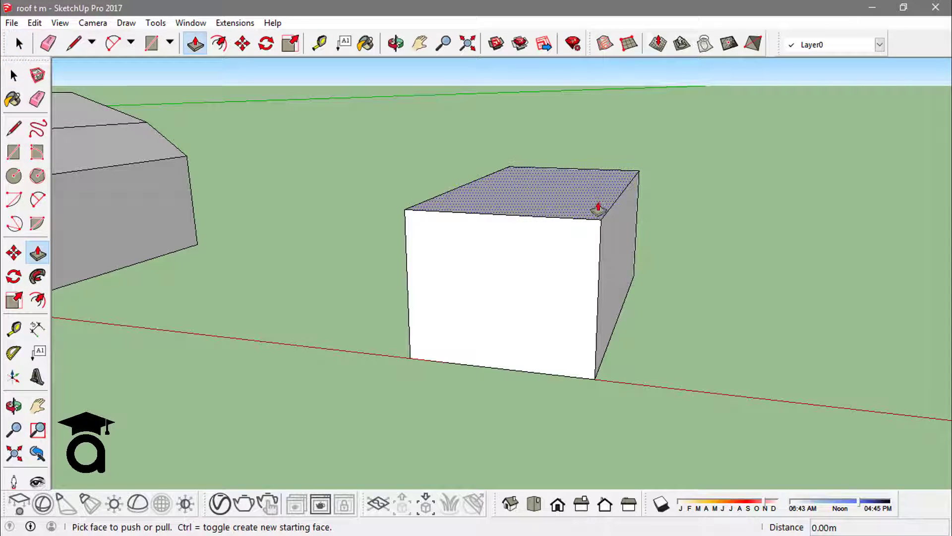
pyautogui.moveTo(584, 213); pyautogui.dragTo(595, 147)
pyautogui.press('space')
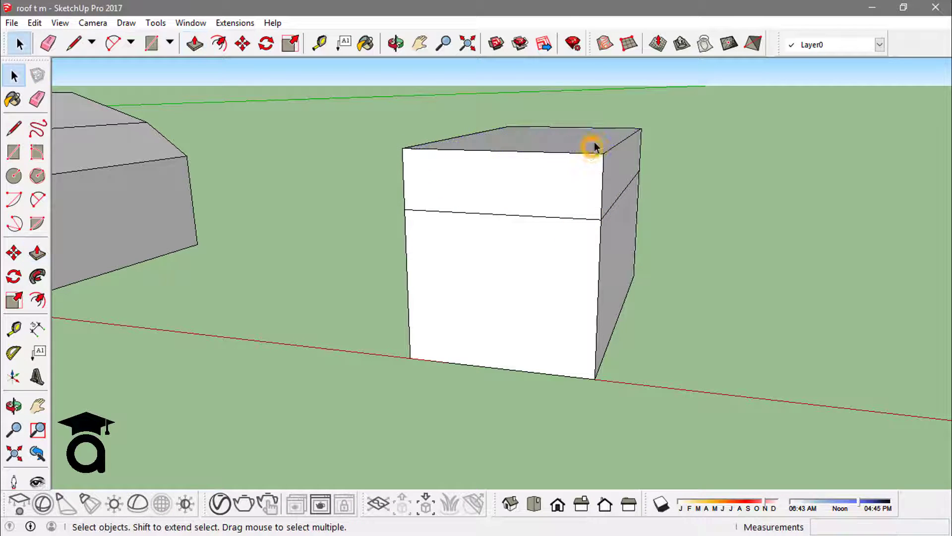
# - Scale the raised top face down uniformly about its centre so the roof band slopes inward on all sides
pyautogui.moveTo(597, 145); pyautogui.dragTo(589, 149, button='middle')
pyautogui.press('s')
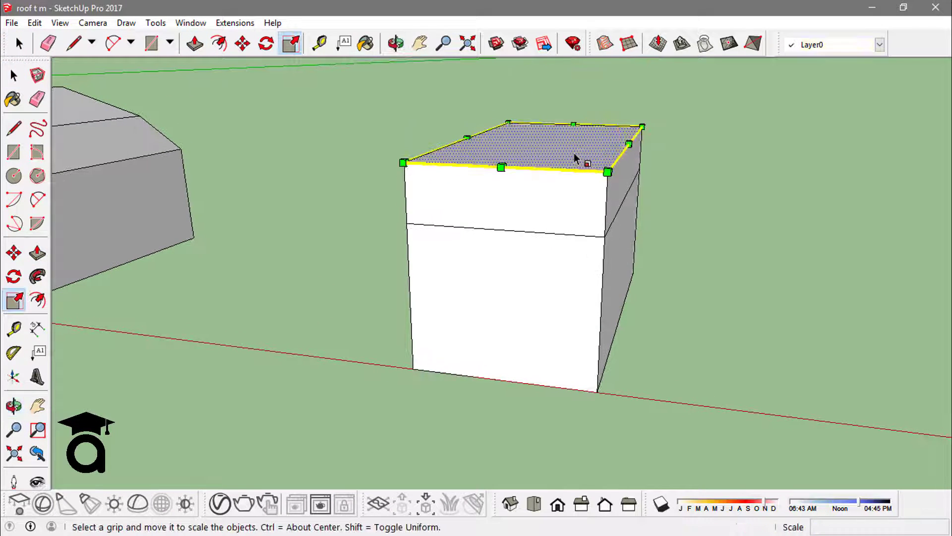
pyautogui.press('ctrl')
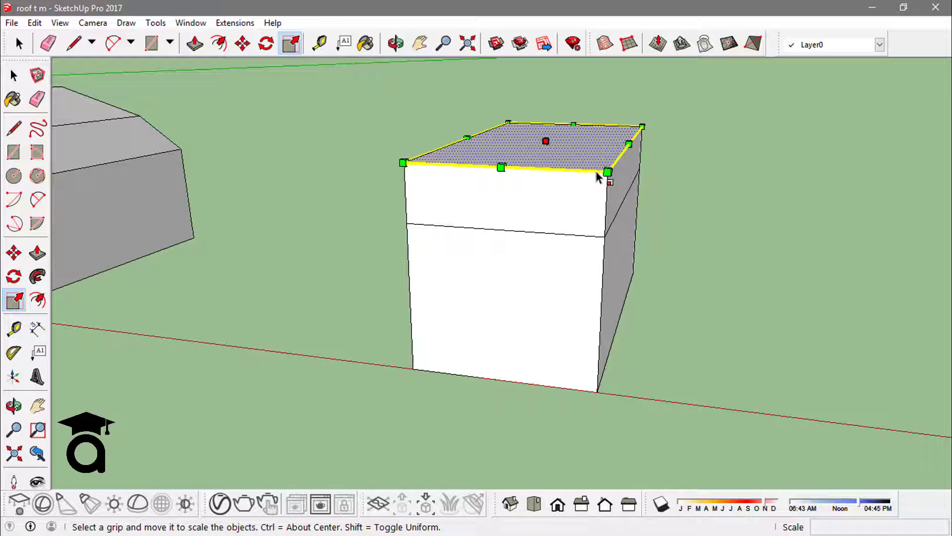
pyautogui.moveTo(605, 172); pyautogui.dragTo(589, 145)
pyautogui.press('space')
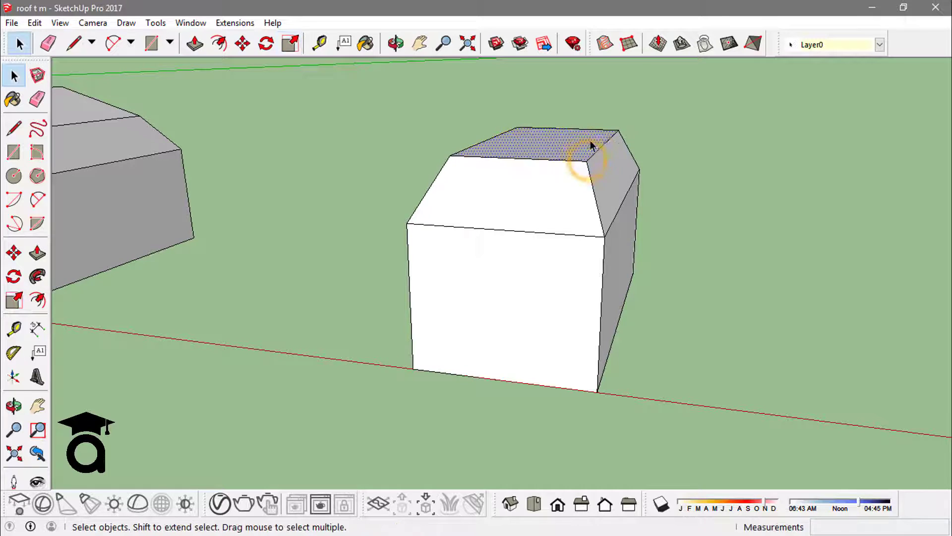
# - Draw a vertical line about 0.95 m up from the top face's front edge midpoint and connect its peak to both edge corners
pyautogui.moveTo(588, 144); pyautogui.dragTo(680, 105, button='middle')
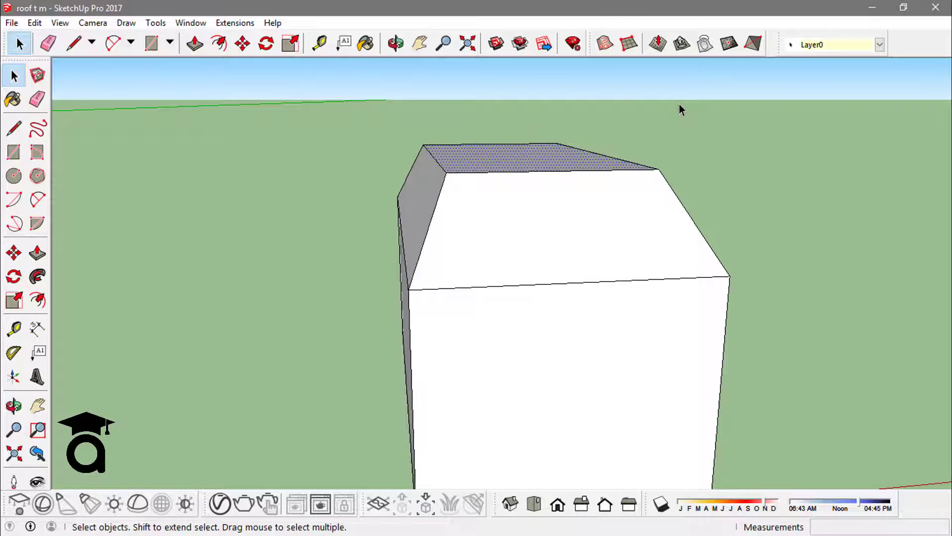
pyautogui.press('l')
pyautogui.click(552, 172)
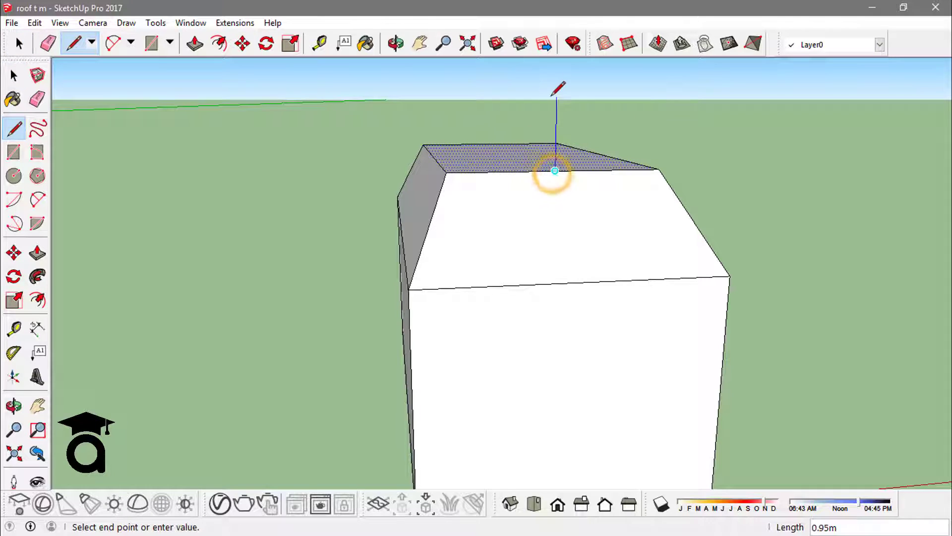
pyautogui.click(658, 169)
pyautogui.press('space')
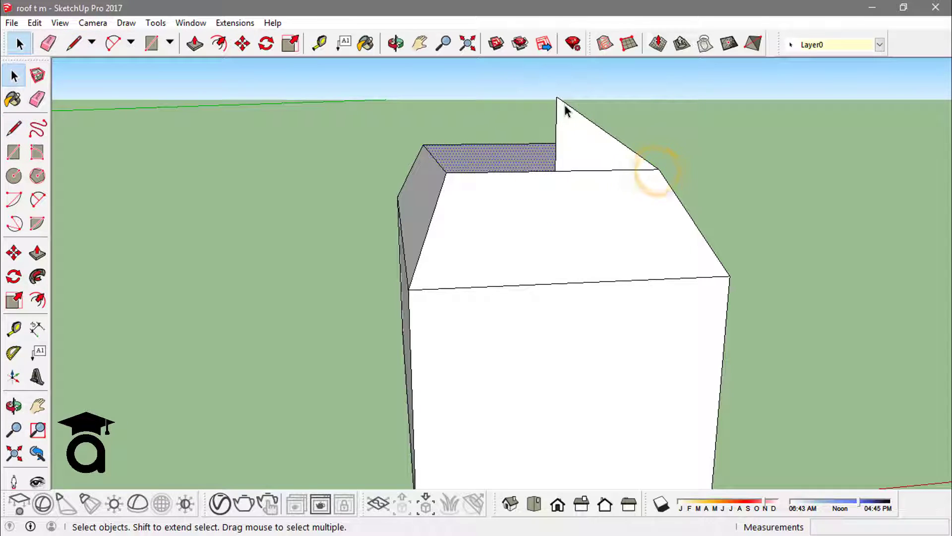
pyautogui.press('l')
pyautogui.click(556, 96)
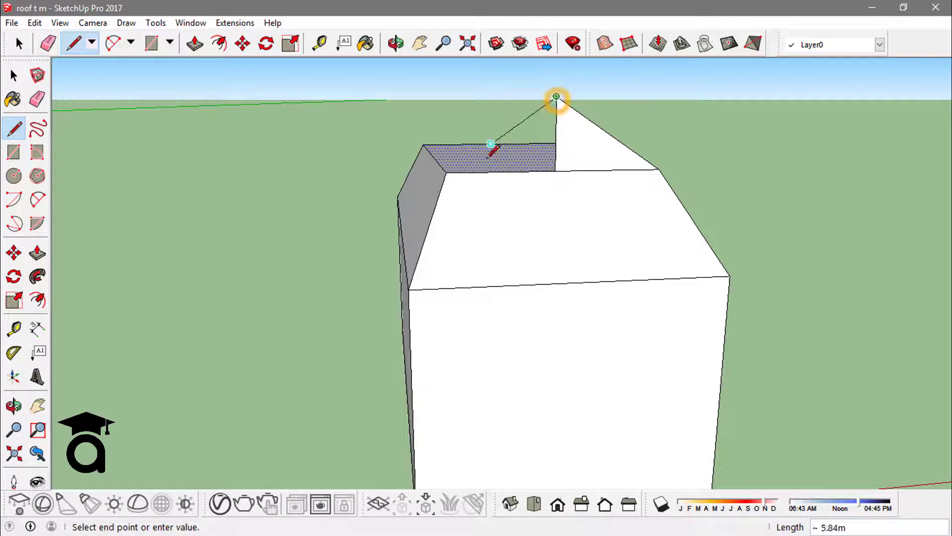
pyautogui.click(446, 172)
pyautogui.press('space')
# - Erase the vertical line dividing the front gable triangle
pyautogui.click(559, 133)
pyautogui.moveTo(630, 125); pyautogui.dragTo(559, 127, button='middle')
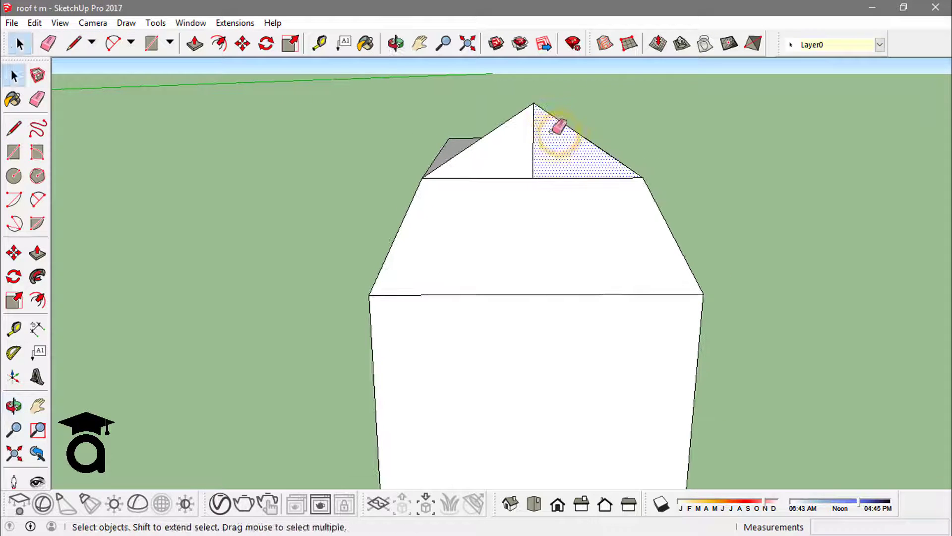
pyautogui.press('e')
pyautogui.click(533, 143)
pyautogui.press('space')
# - Push/pull the gable triangle back along the full length of the roof's top face
pyautogui.moveTo(633, 136); pyautogui.dragTo(475, 139, button='middle')
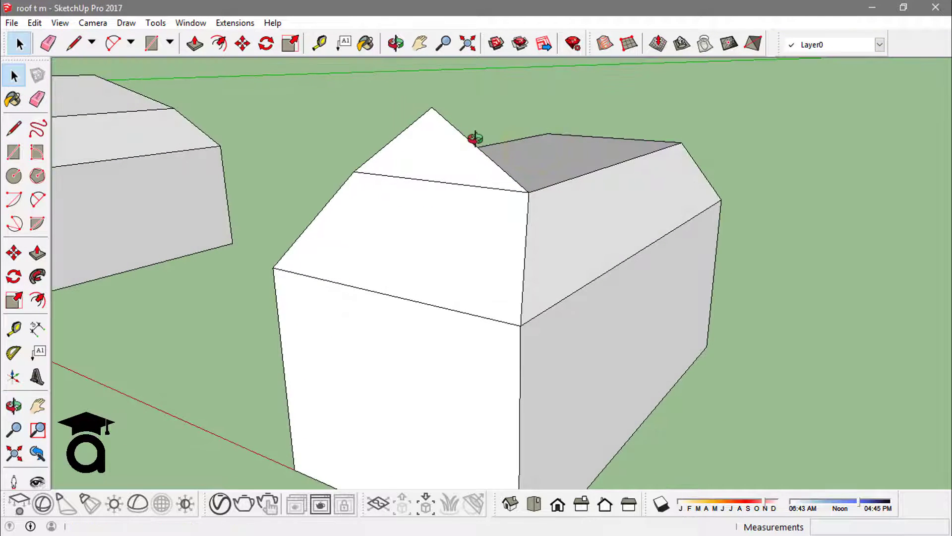
pyautogui.press('p')
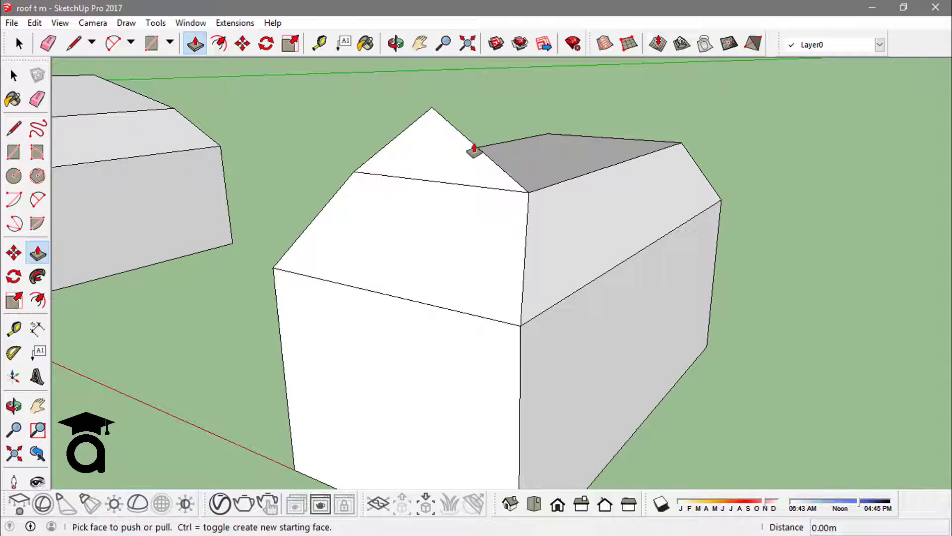
pyautogui.click(440, 152)
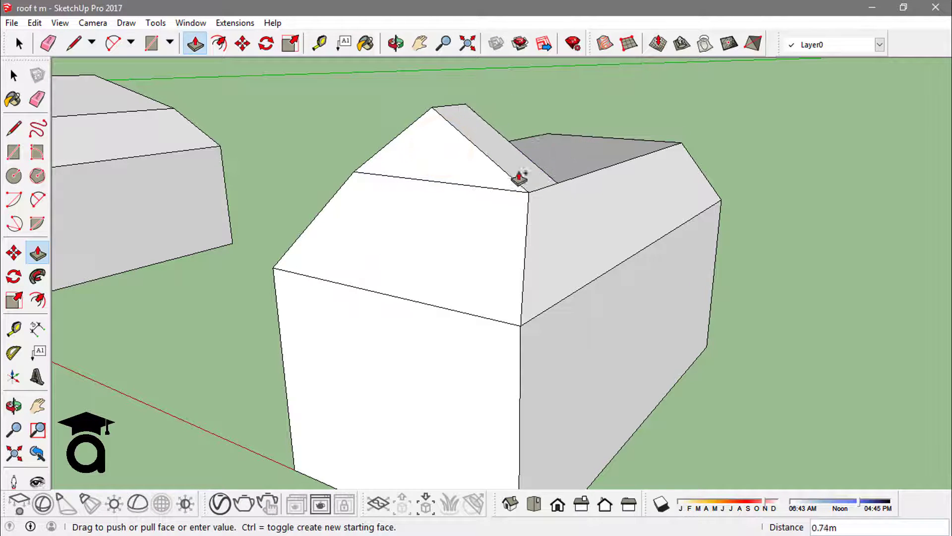
pyautogui.click(676, 149)
pyautogui.press('space')
# - Reverse the front gable face so its orientation matches the walls
pyautogui.moveTo(476, 161); pyautogui.dragTo(569, 132, button='middle')
pyautogui.rightClick(519, 147)
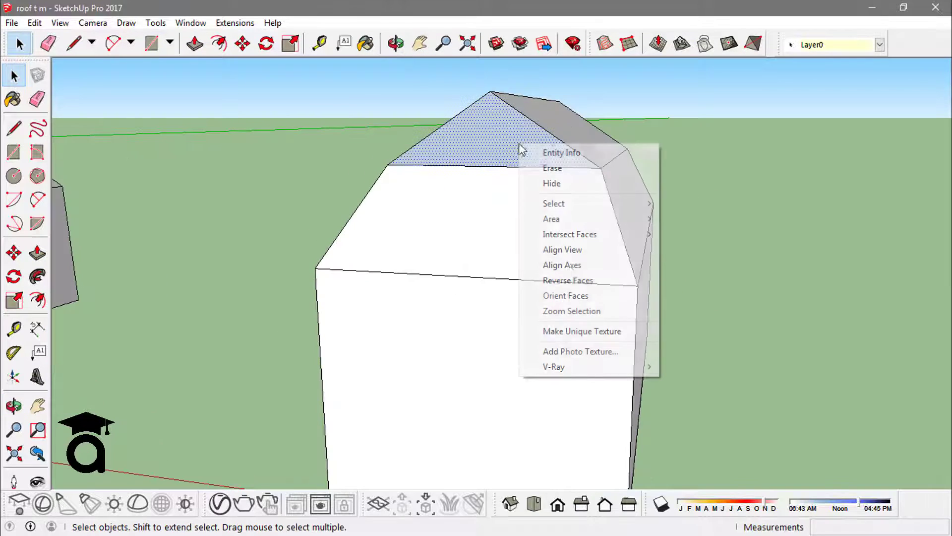
pyautogui.click(585, 281)
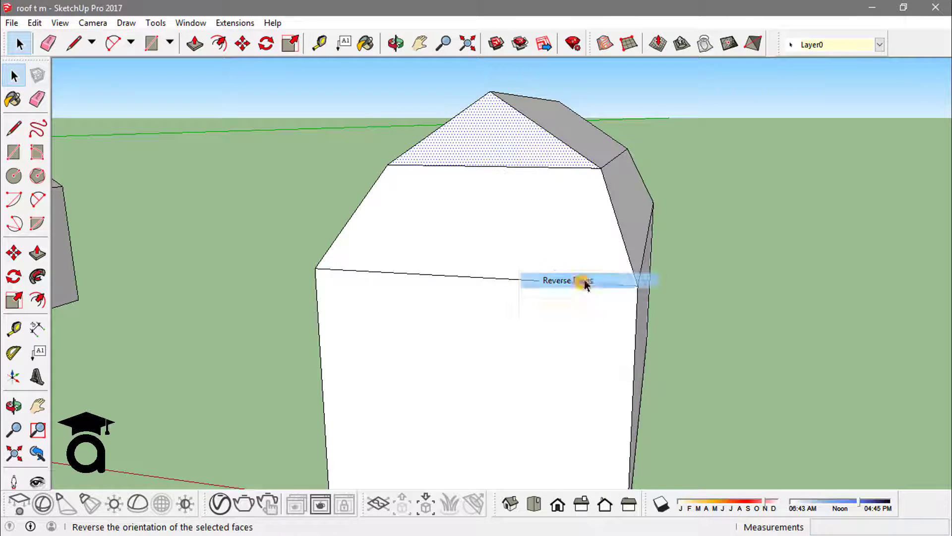
# - Offset the front gable triangle's outline slightly inward
pyautogui.moveTo(534, 147); pyautogui.dragTo(642, 179, button='middle')
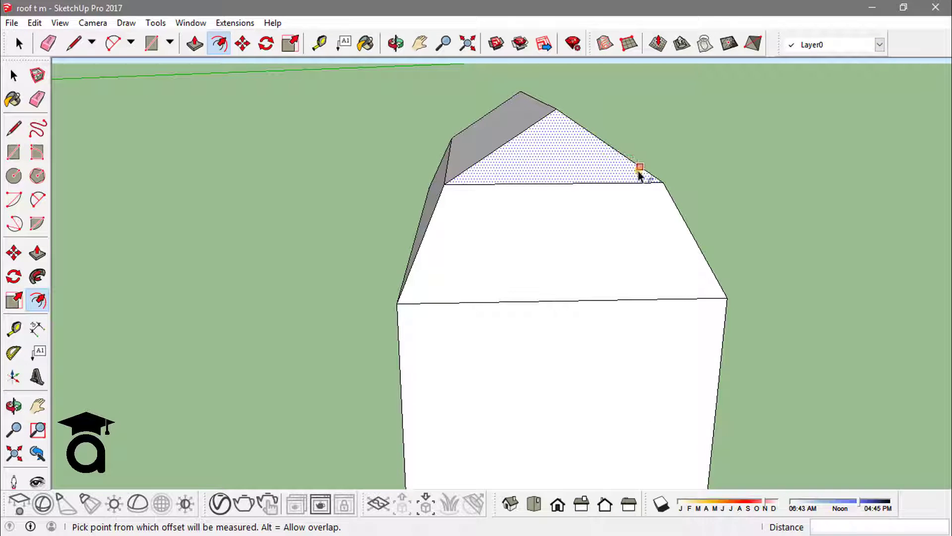
pyautogui.click(631, 170)
pyautogui.click(632, 164)
pyautogui.press('space')
# - Extend the inner triangle's two sloping sides down to the gable's base edge with short lines
pyautogui.moveTo(629, 145); pyautogui.dragTo(566, 136, button='middle')
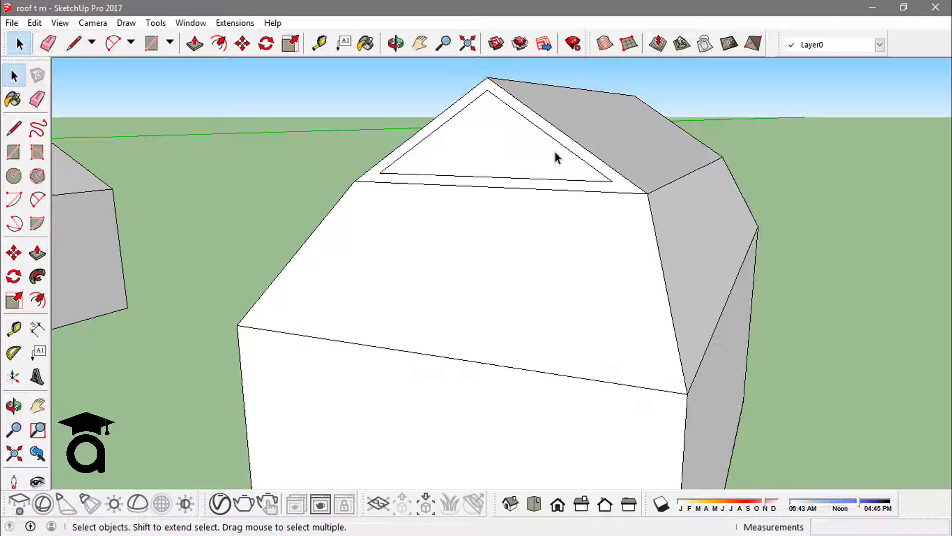
pyautogui.press('l')
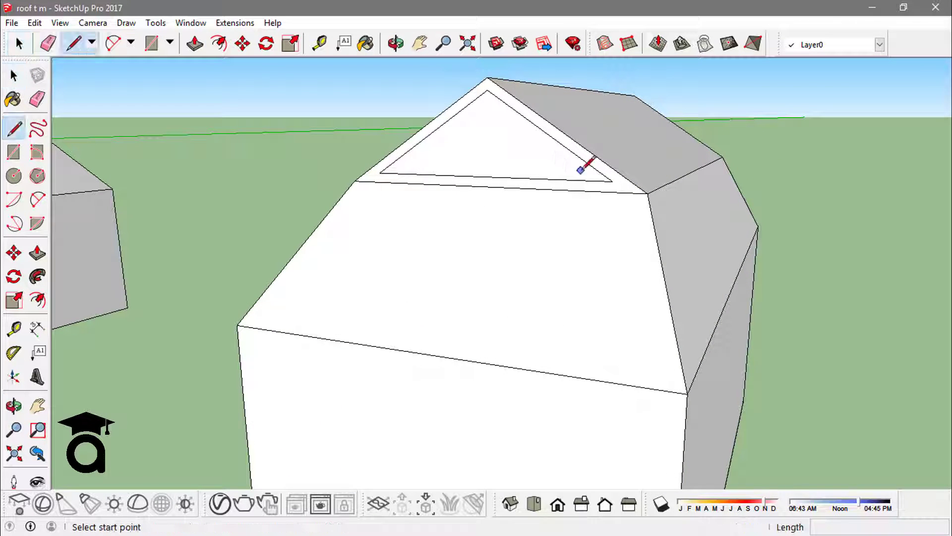
pyautogui.click(612, 181)
pyautogui.click(626, 194)
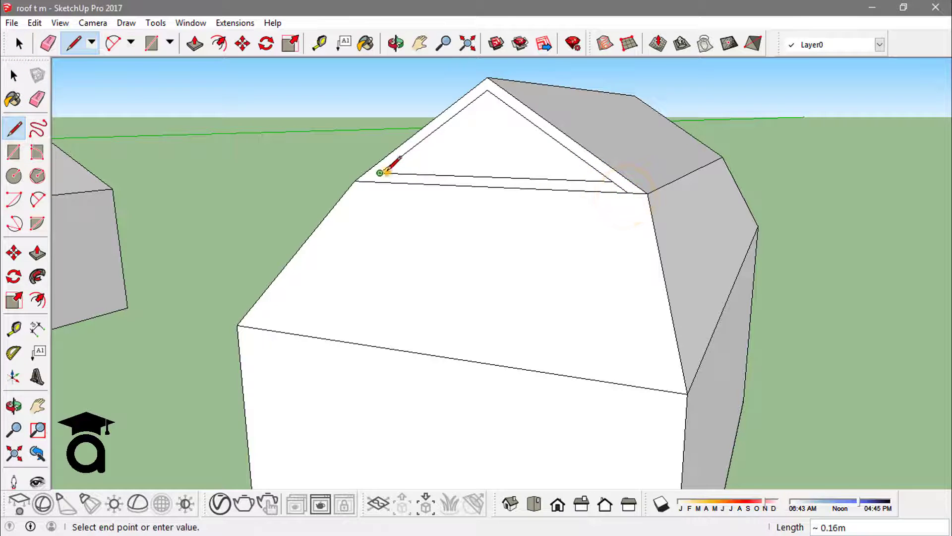
pyautogui.scroll(4, 367, 180)
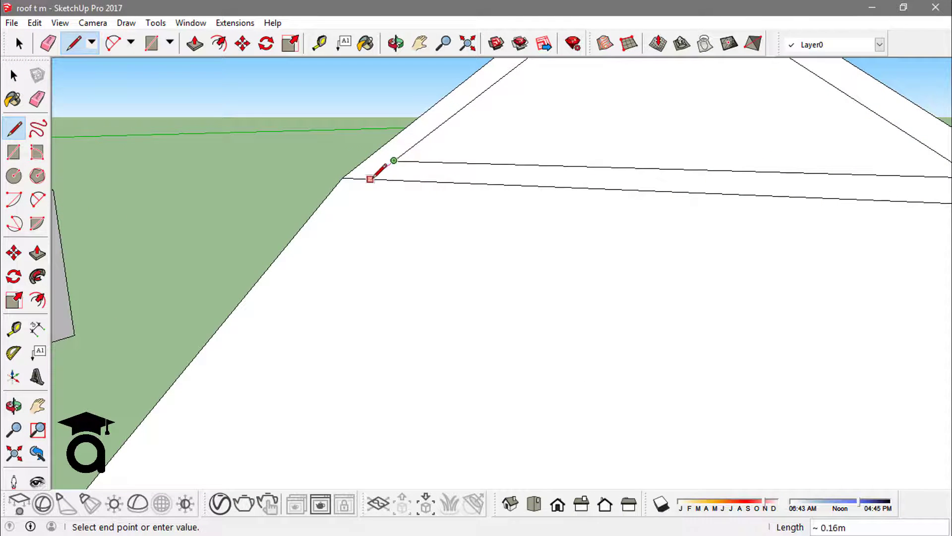
pyautogui.click(372, 178)
pyautogui.press('space')
# - Erase the inner triangle's horizontal bottom line so the inner face reaches the gable's base edge
pyautogui.scroll(-2, 392, 167)
pyautogui.scroll(2, 389, 168)
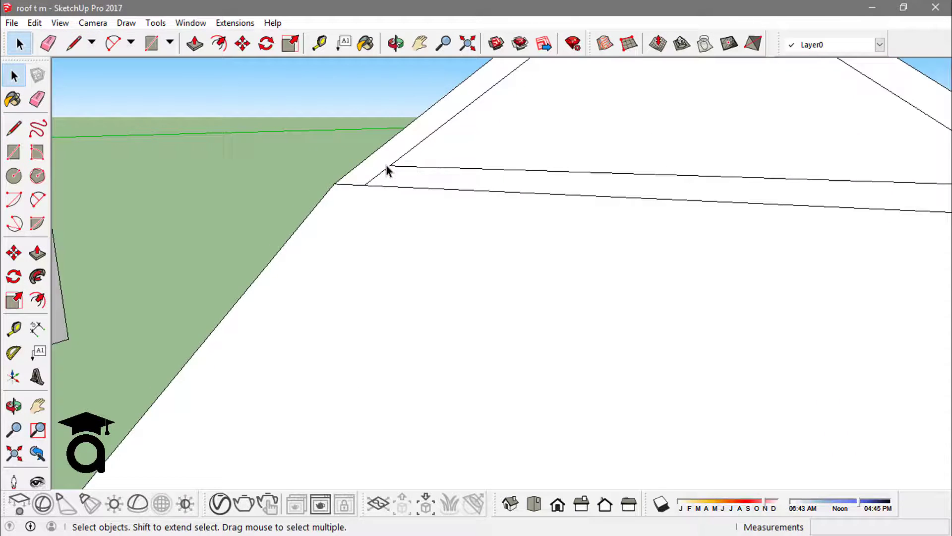
pyautogui.scroll(-2, 388, 169)
pyautogui.press('e')
pyautogui.scroll(-3, 412, 156)
pyautogui.moveTo(560, 158); pyautogui.dragTo(623, 166, button='middle')
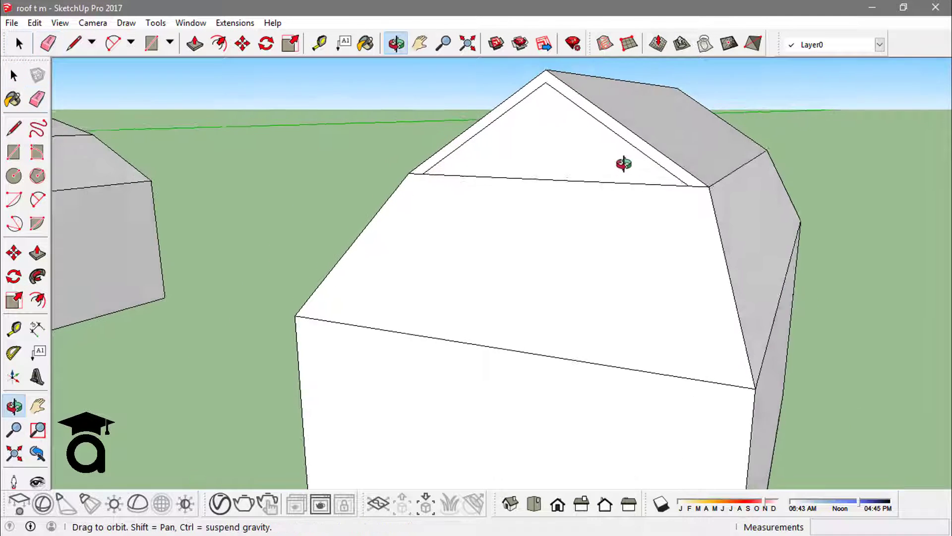
pyautogui.press('space')
# - Push the inner gable face inward about 0.40 m
pyautogui.press('p')
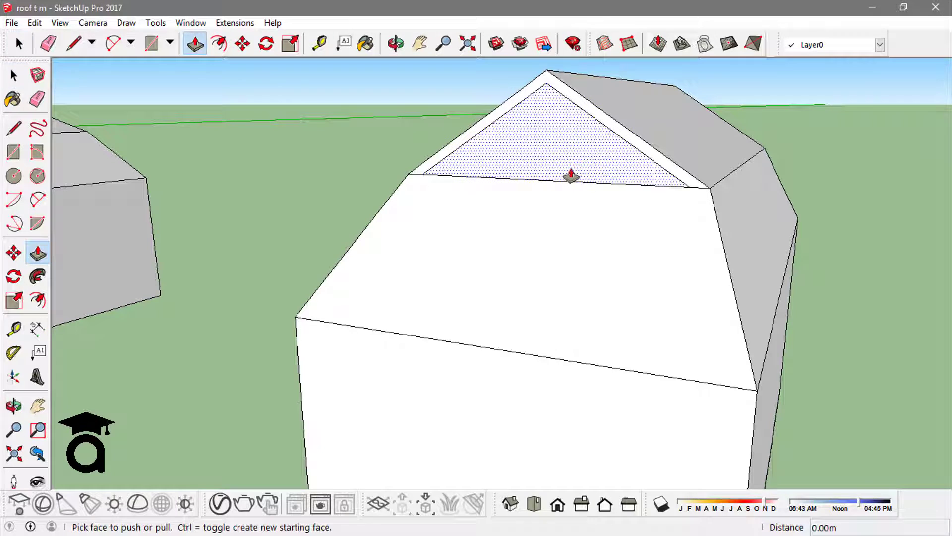
pyautogui.click(569, 171)
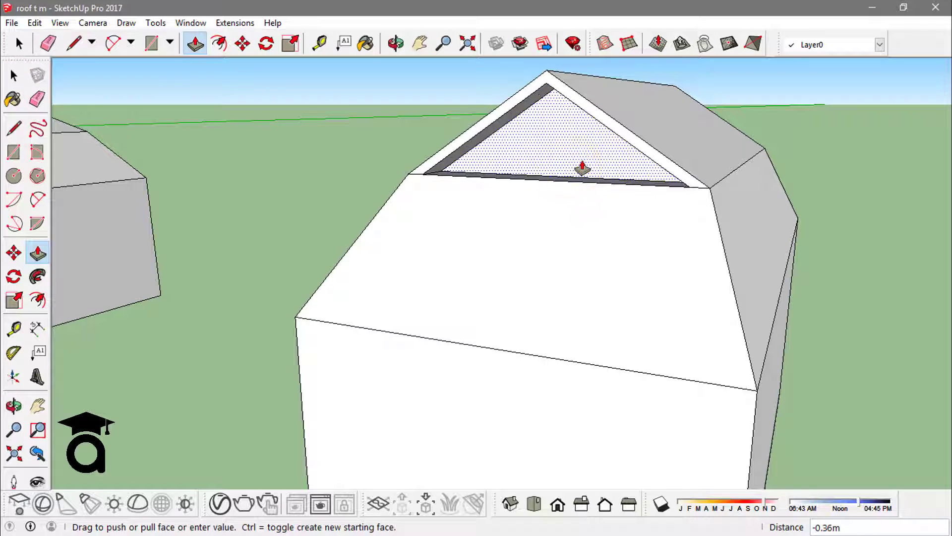
pyautogui.click(583, 164)
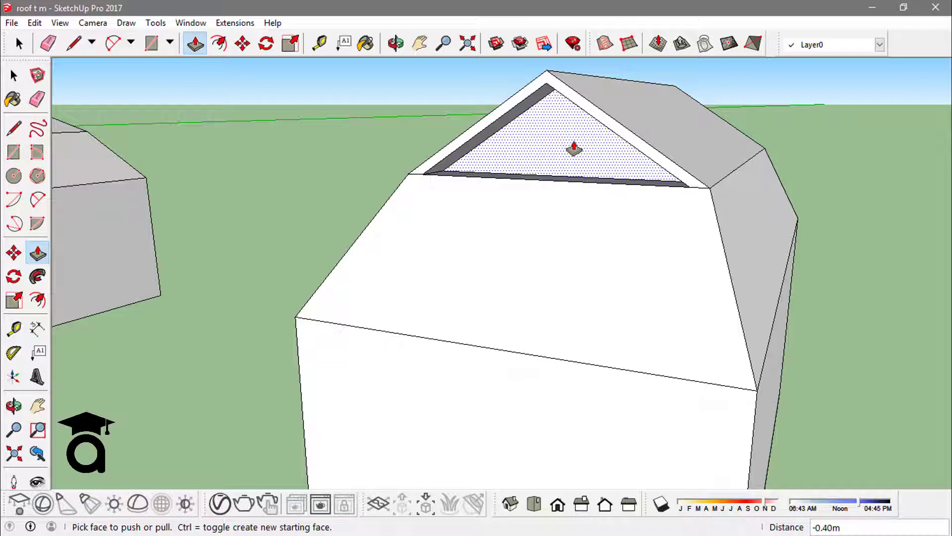
# - Push/pull the recessed gable face through to the roof's back end as a new starting face
pyautogui.click(574, 147)
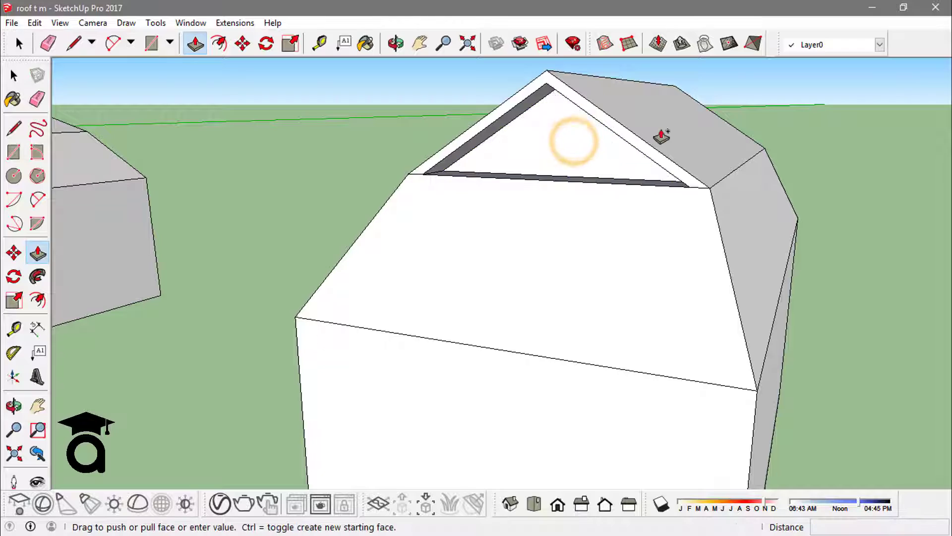
pyautogui.moveTo(659, 131); pyautogui.dragTo(573, 139, button='middle')
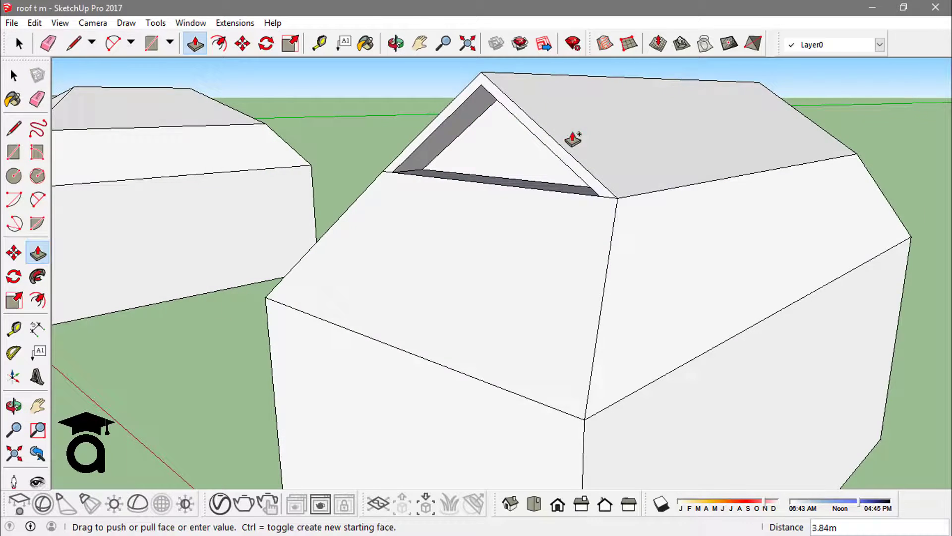
pyautogui.click(789, 110)
pyautogui.moveTo(789, 106); pyautogui.dragTo(511, 170, button='middle')
# - Close the back gable opening with a line from its inner peak to the base edge, and erase that dividing line
pyautogui.press('space')
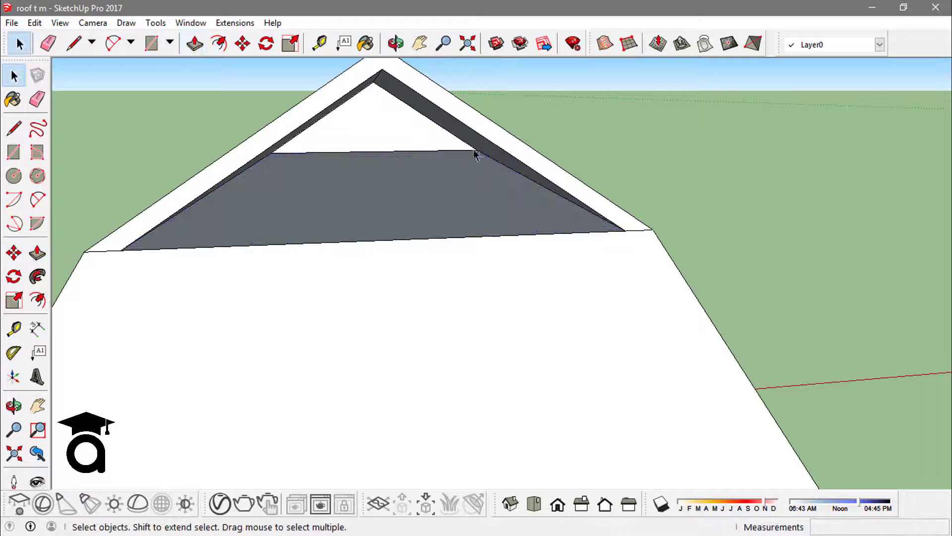
pyautogui.press('l')
pyautogui.click(382, 73)
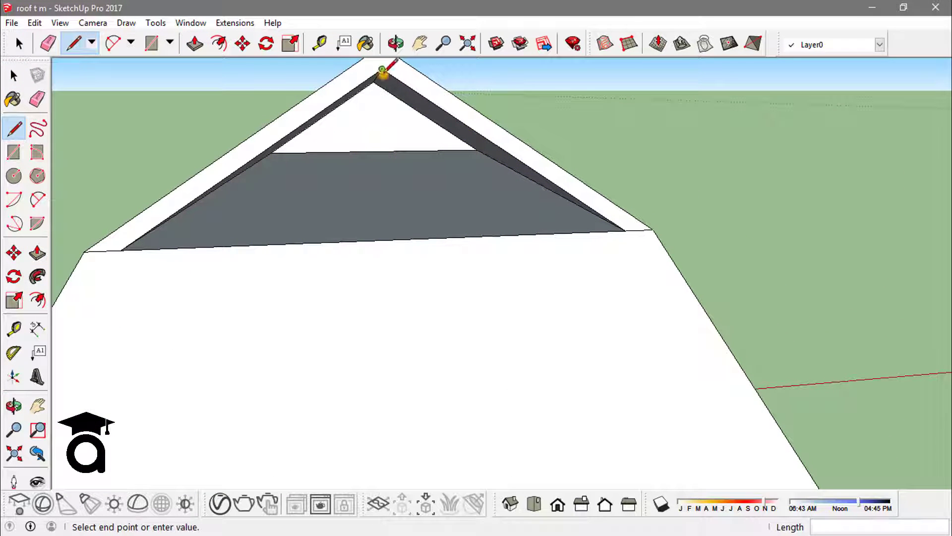
pyautogui.click(389, 240)
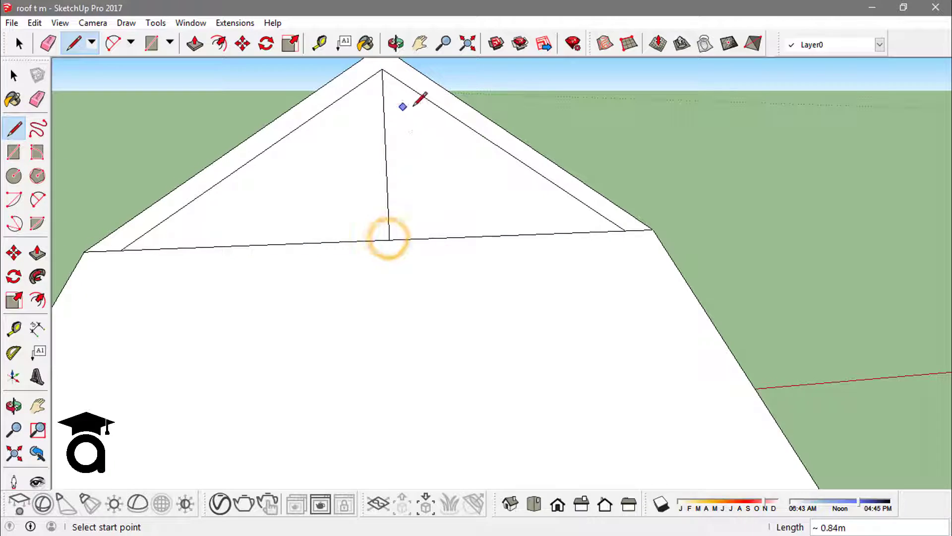
pyautogui.press('e')
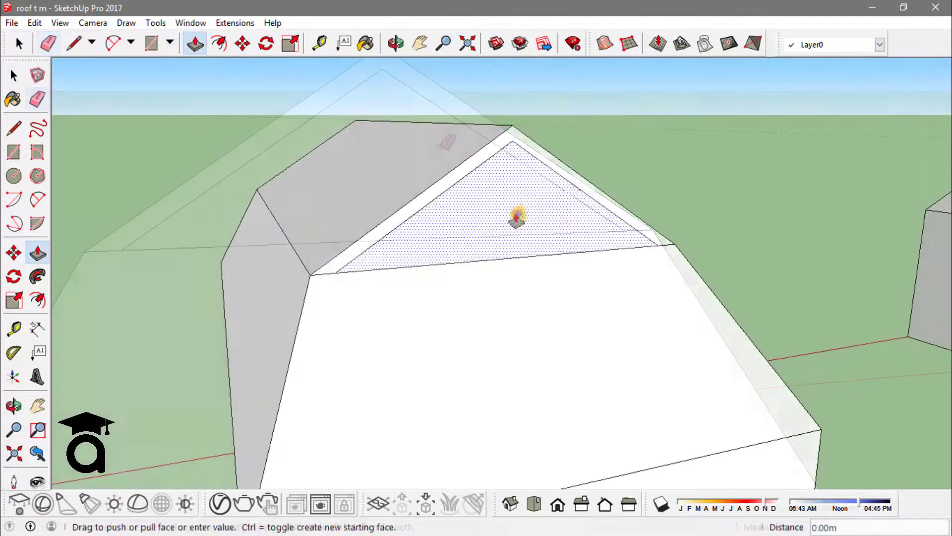
# - Push the back gable's inner triangular face inward to form a recess
pyautogui.moveTo(516, 215); pyautogui.dragTo(680, 187)
pyautogui.press('o')
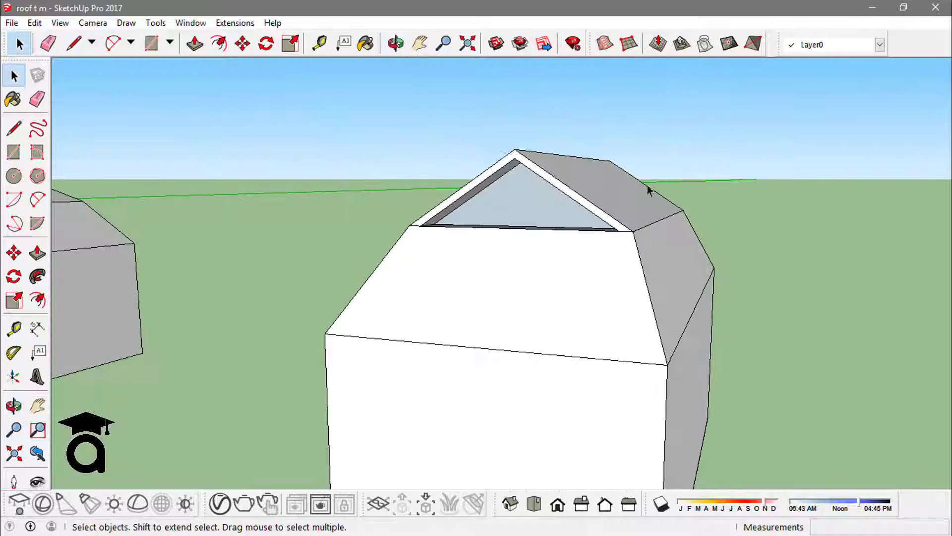
# - Reverse the recessed triangular gable face so its front side points outward
pyautogui.rightClick(544, 212)
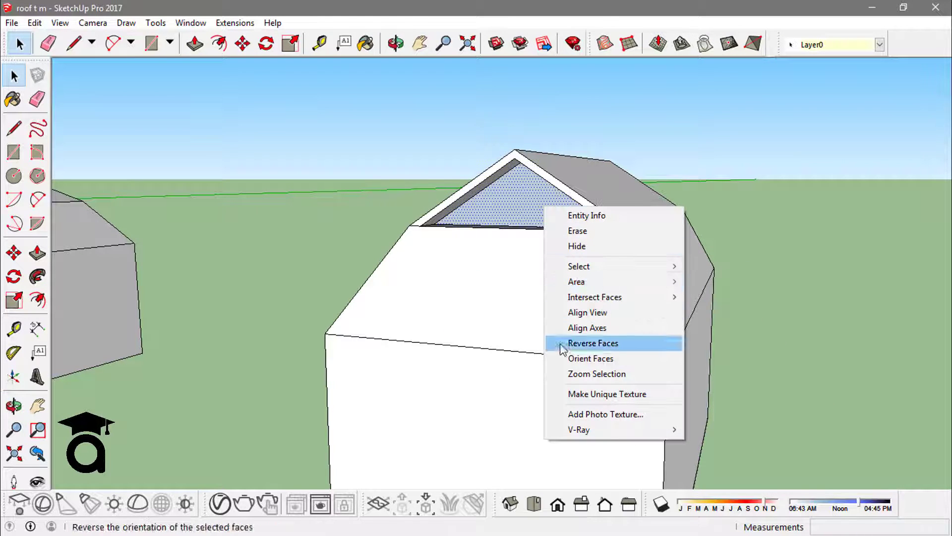
pyautogui.click(611, 344)
pyautogui.moveTo(678, 197); pyautogui.dragTo(722, 263, button='middle')
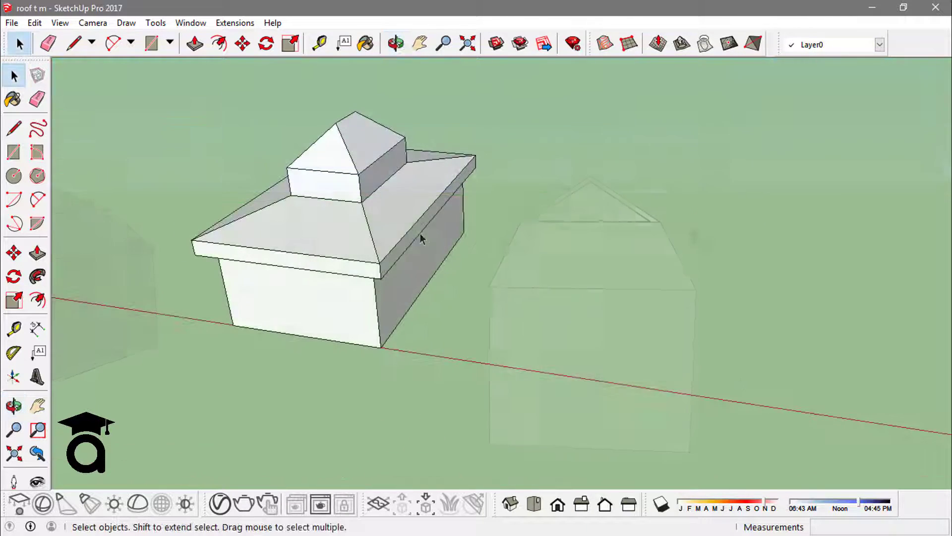
# - Draw a rectangle on the red axis beside the finished two-tier building and push/pull it up into a box
pyautogui.moveTo(419, 238); pyautogui.dragTo(442, 225, button='middle')
pyautogui.press('r')
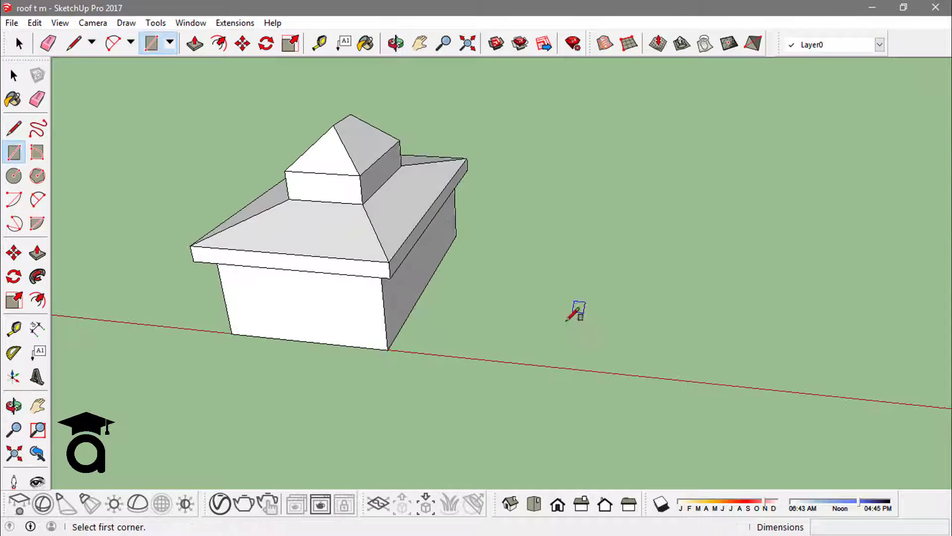
pyautogui.click(559, 366)
pyautogui.click(694, 243)
pyautogui.press('space')
pyautogui.press('p')
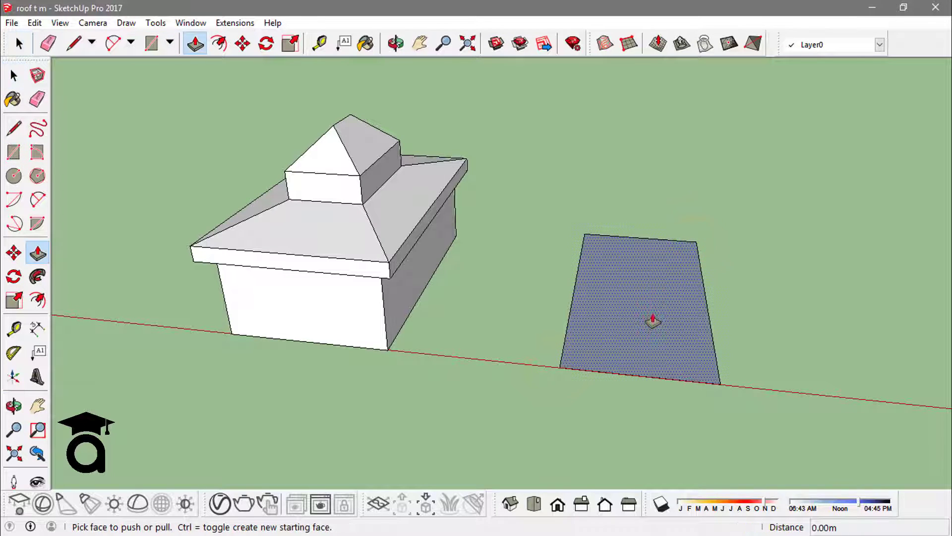
pyautogui.moveTo(652, 320); pyautogui.dragTo(668, 245)
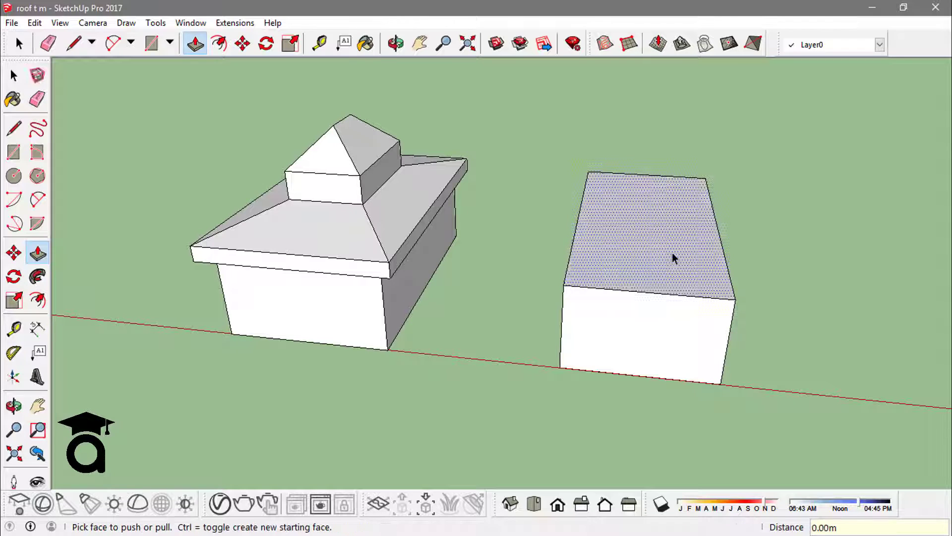
pyautogui.press('space')
# - Offset the box's top face outward by about 0.50 m to form the eaves overhang
pyautogui.press('f')
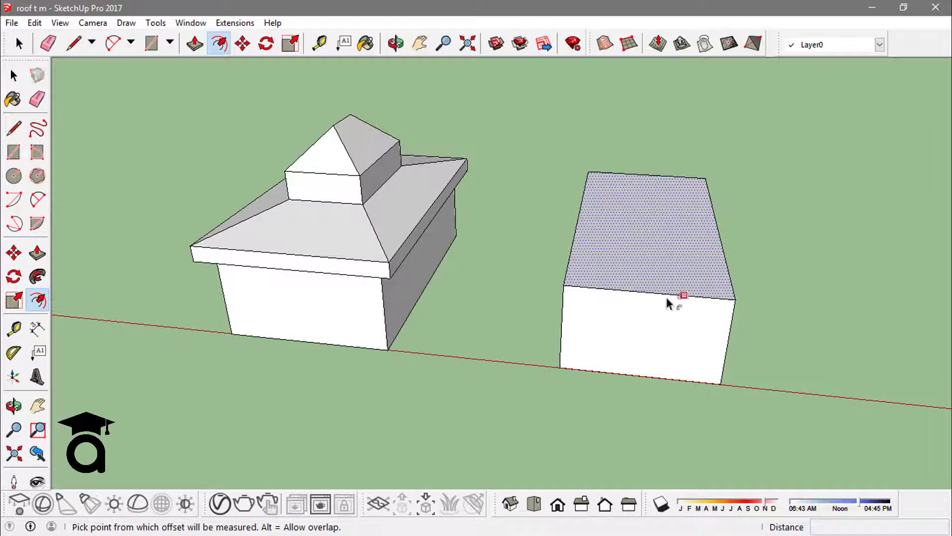
pyautogui.click(722, 292)
pyautogui.click(755, 296)
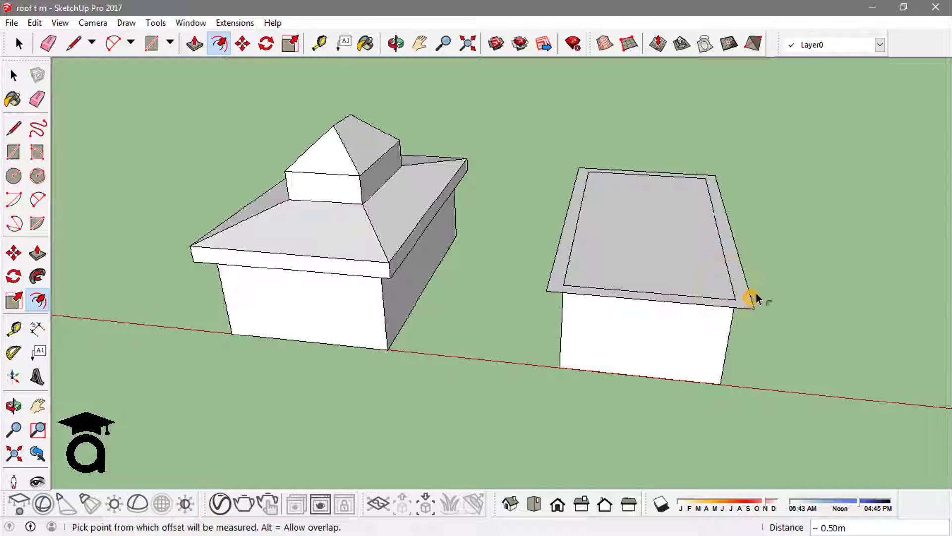
pyautogui.press('space')
# - Push/pull the overhang rim up about 0.68 m to form the roof fascia
pyautogui.scroll(1, 758, 298)
pyautogui.press('p')
pyautogui.click(739, 288)
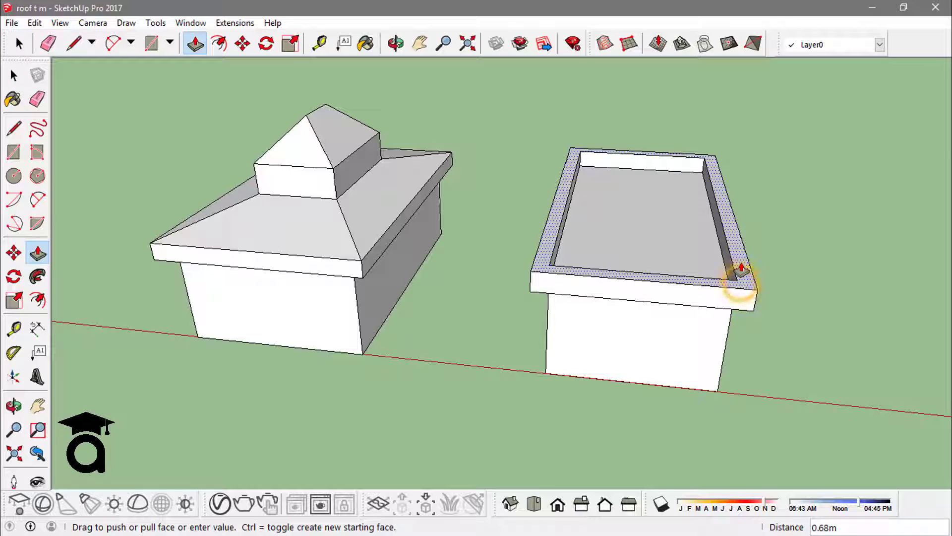
pyautogui.click(741, 270)
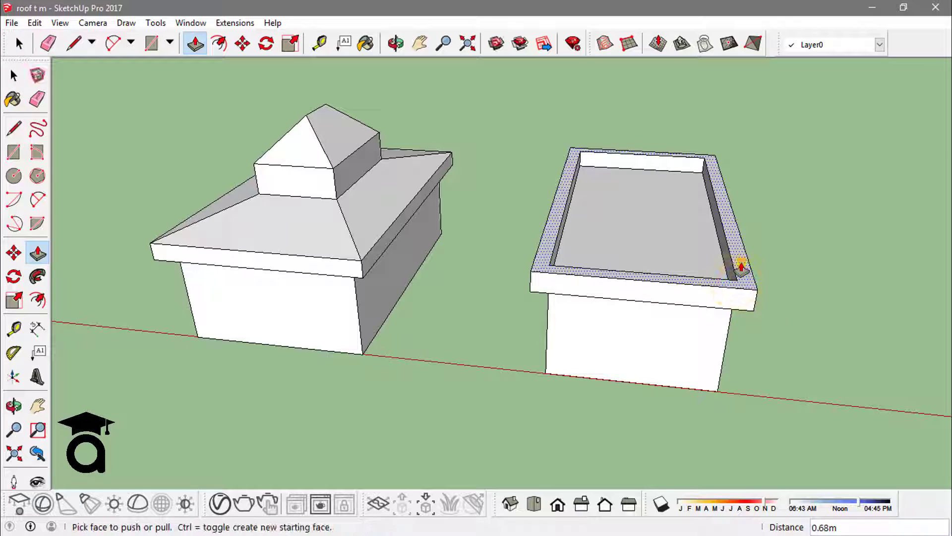
# - Raise the recessed inner face flush with the rim and erase the four inner outline edges
pyautogui.click(731, 238)
pyautogui.press('e')
pyautogui.click(726, 244)
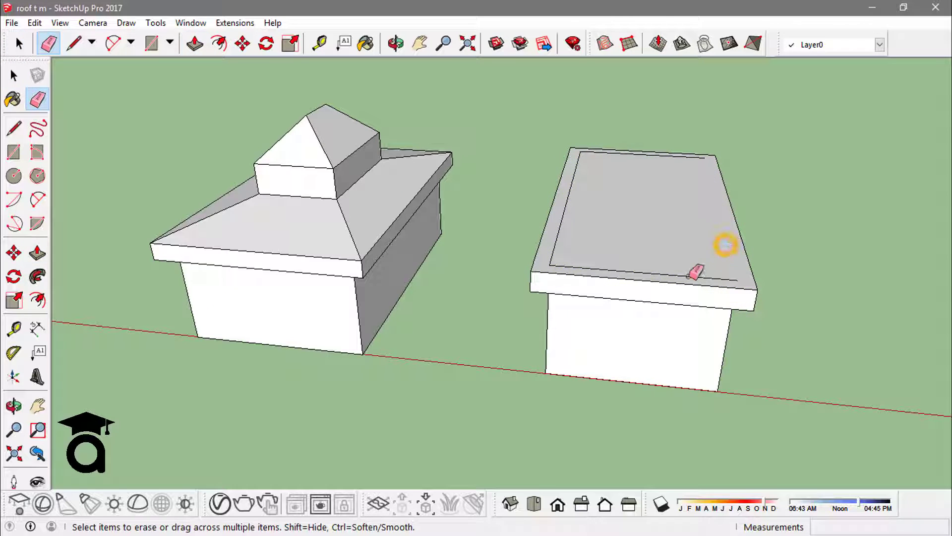
pyautogui.click(689, 276)
pyautogui.click(558, 219)
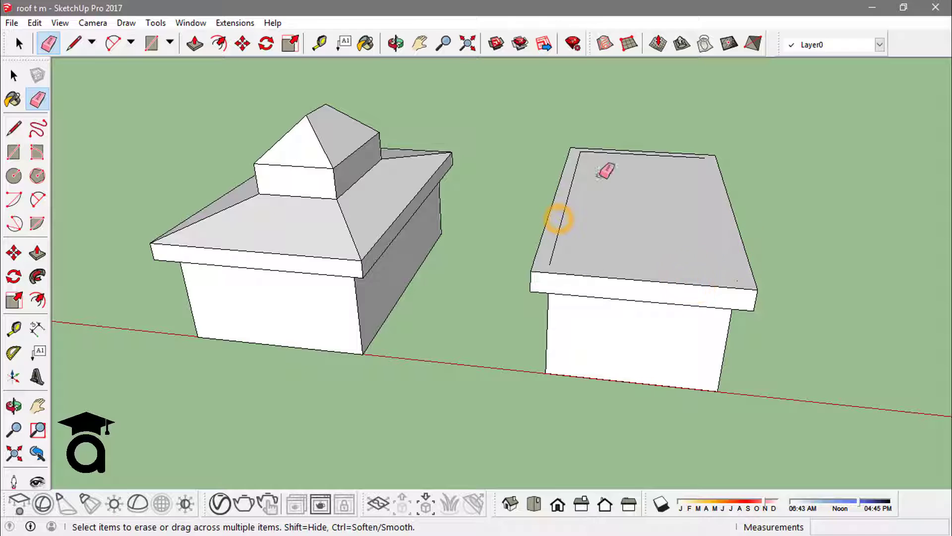
pyautogui.click(584, 152)
pyautogui.click(598, 149)
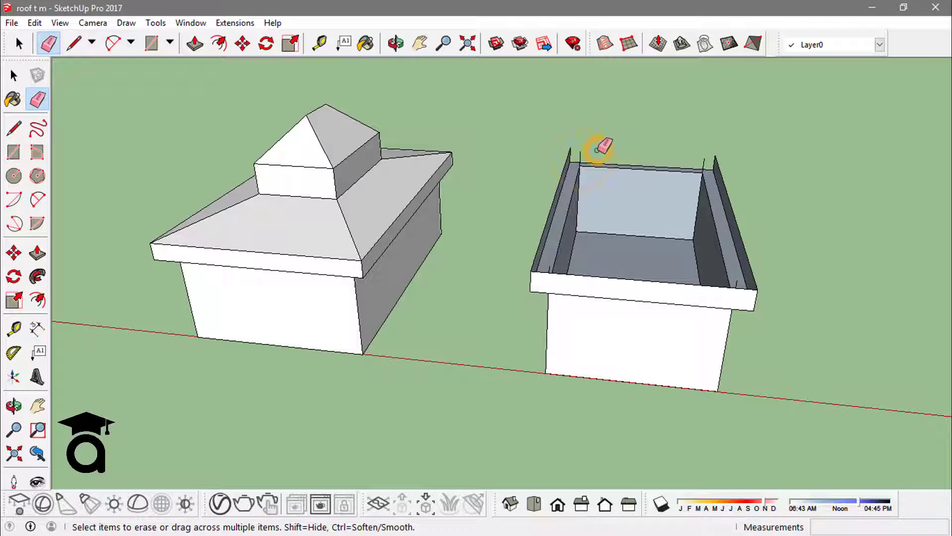
pyautogui.hotkey('ctrl', 'z')
pyautogui.press('o')
pyautogui.moveTo(602, 155)
pyautogui.mouseDown()
pyautogui.moveTo(597, 170)
pyautogui.moveTo(616, 176)
pyautogui.mouseUp()
pyautogui.press('space')
# - Push/pull the merged top face upward as a new starting face, keeping the fascia edge below it
pyautogui.click(630, 207)
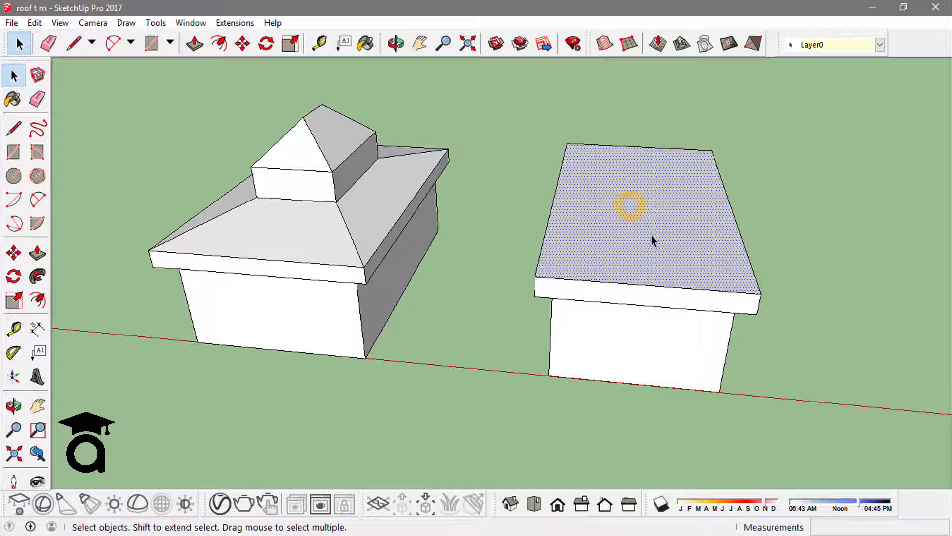
pyautogui.moveTo(652, 240); pyautogui.dragTo(662, 210, button='middle')
pyautogui.press('p')
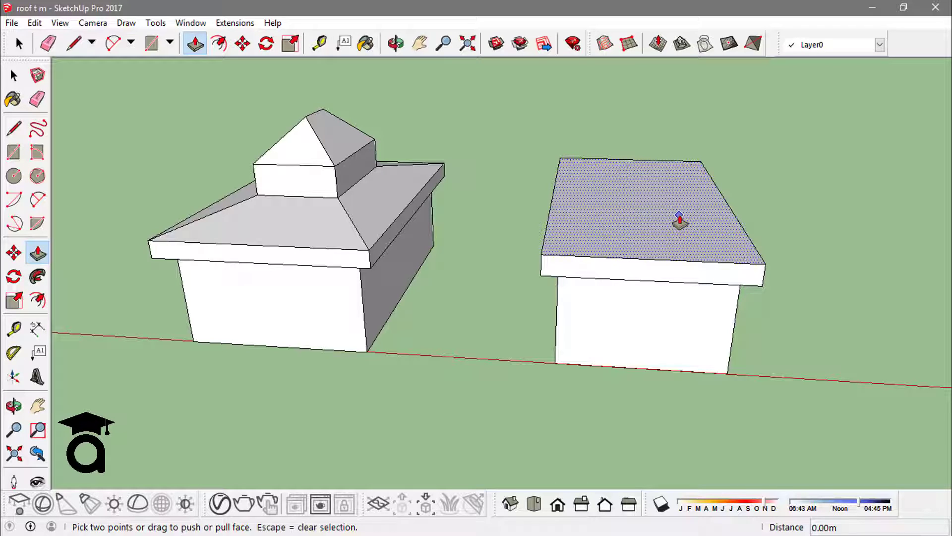
pyautogui.moveTo(710, 248); pyautogui.dragTo(708, 232)
pyautogui.press('space')
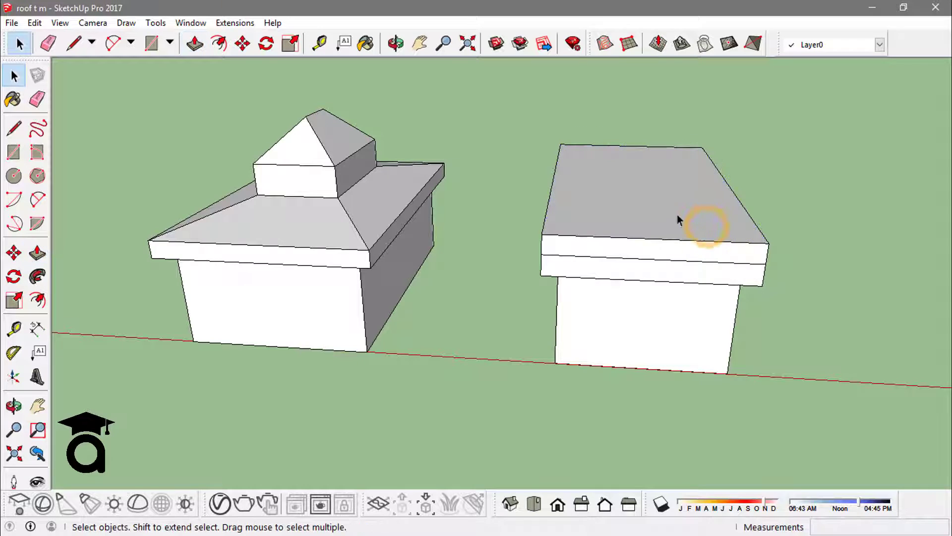
# - Scale the top face down uniformly about its center to slope the four lower roof sides
pyautogui.click(678, 212)
pyautogui.scroll(1, 702, 213)
pyautogui.press('s')
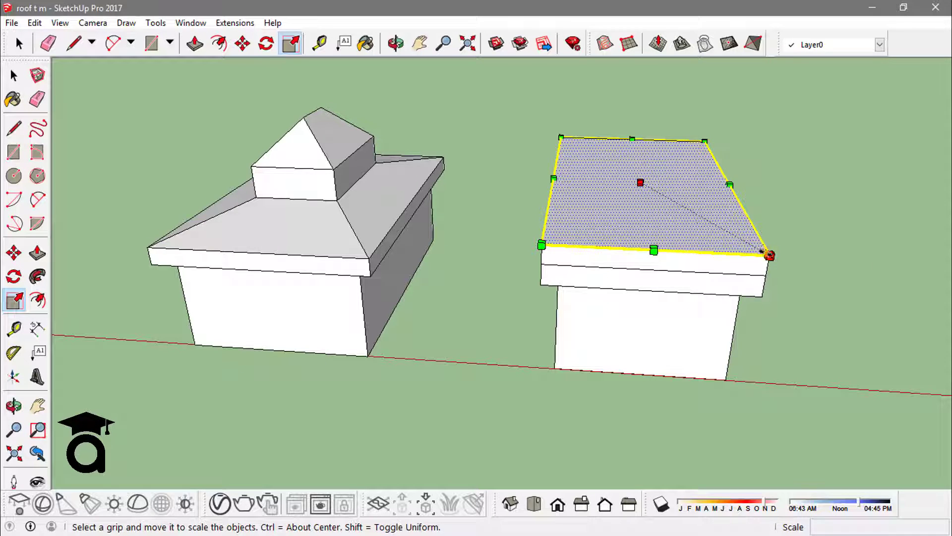
pyautogui.keyDown('ctrl'); pyautogui.moveTo(769, 255); pyautogui.dragTo(664, 154); pyautogui.keyUp('ctrl')
pyautogui.press('space')
# - Push/pull the small scaled top face upward to form the roof's upper block
pyautogui.click(779, 171)
pyautogui.scroll(1, 767, 165)
pyautogui.press('p')
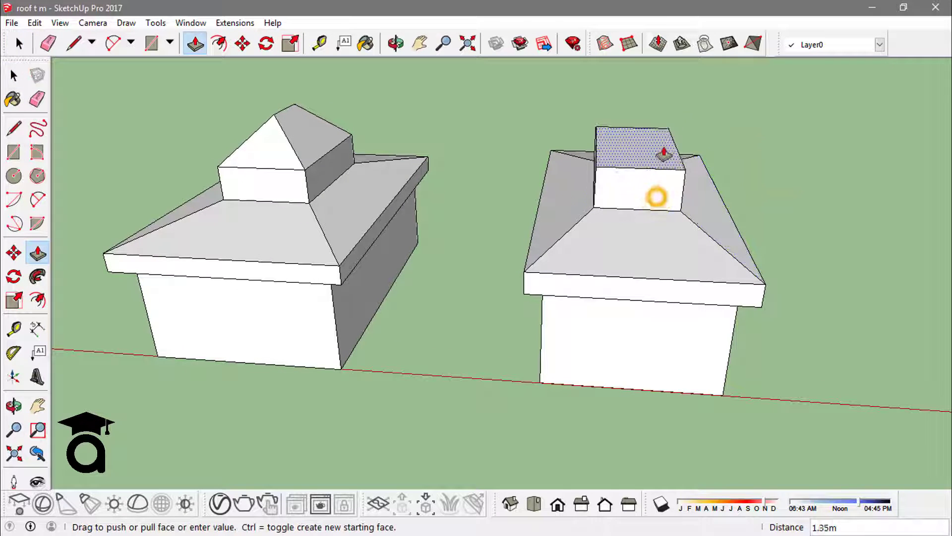
pyautogui.click(660, 171)
pyautogui.press('space')
# - Draw a triangular profile on the upper block: a vertical line from the front edge's midpoint and a sloping line to the front corner
pyautogui.moveTo(660, 171); pyautogui.dragTo(676, 137, button='middle')
pyautogui.press('l')
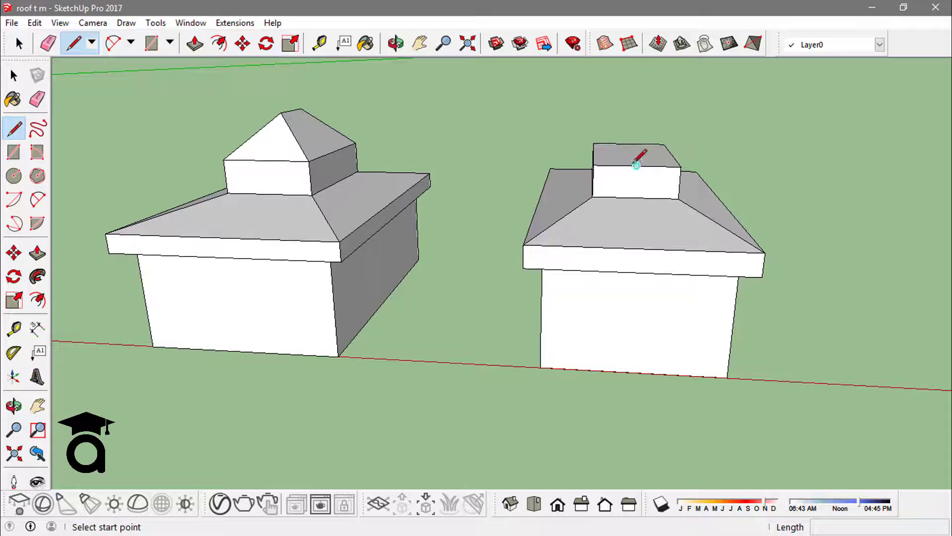
pyautogui.click(637, 165)
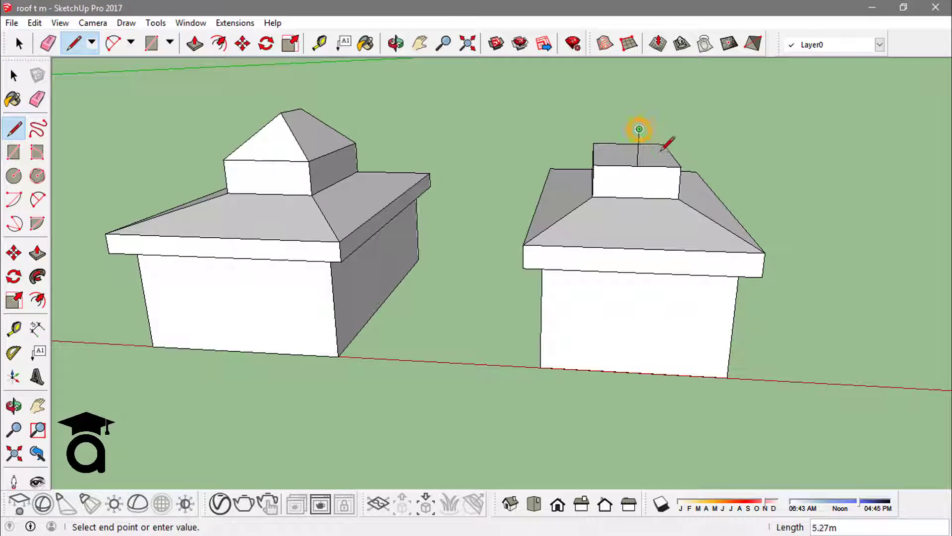
pyautogui.click(671, 166)
pyautogui.press('space')
# - Sweep the triangular profile around the upper block's top face with Follow Me
pyautogui.moveTo(676, 159); pyautogui.dragTo(647, 168, button='middle')
pyautogui.scroll(4, 651, 163)
pyautogui.click(651, 164)
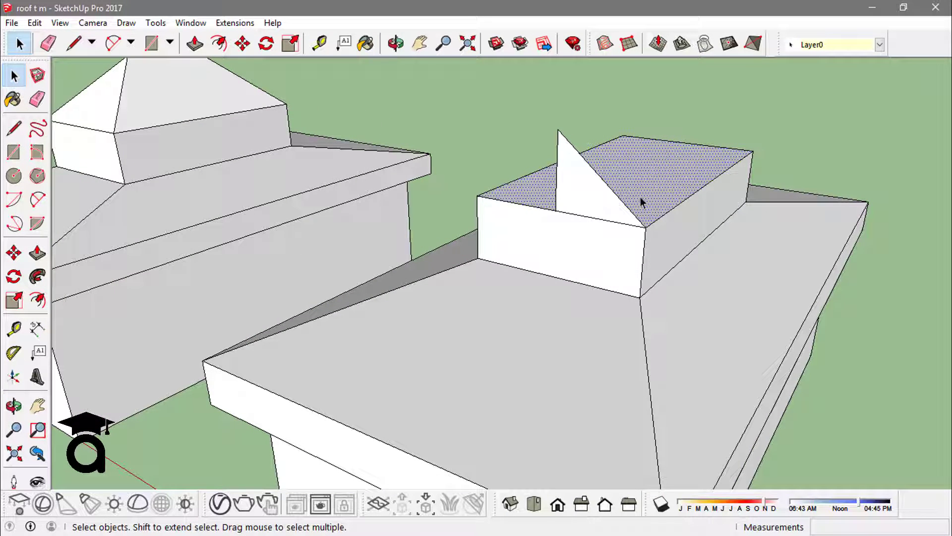
pyautogui.press('p')
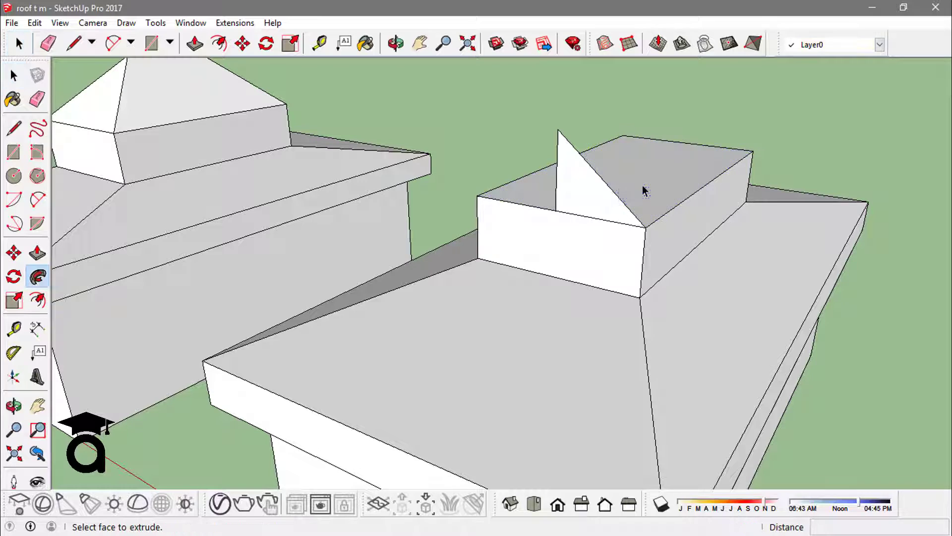